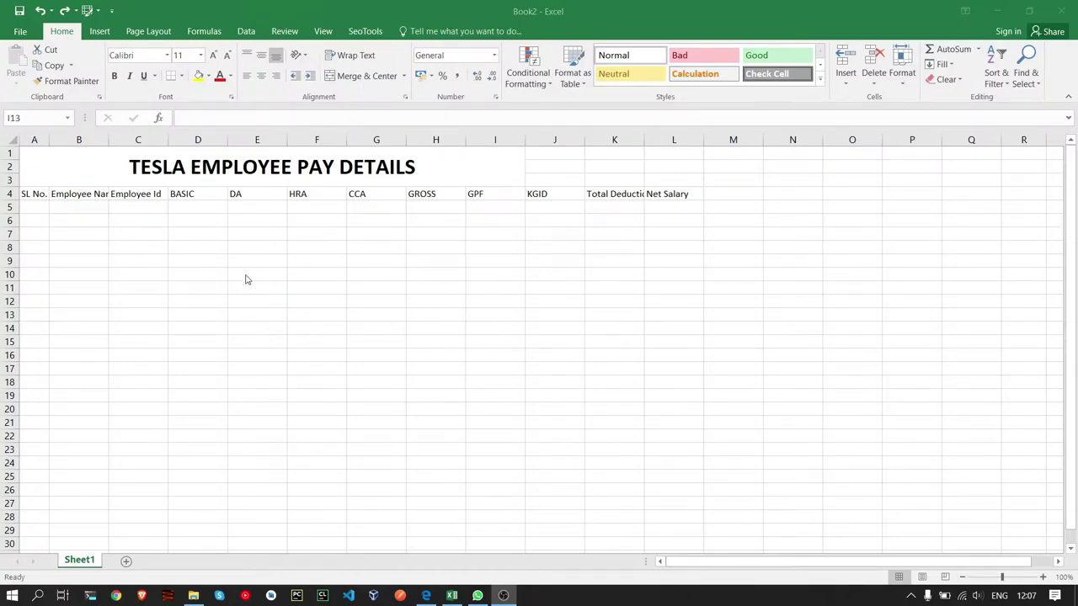
- Make the A4:L4 headers bold, size 12, and centred horizontally and vertically
{"action": "left_click", "coordinate": [40, 195]}
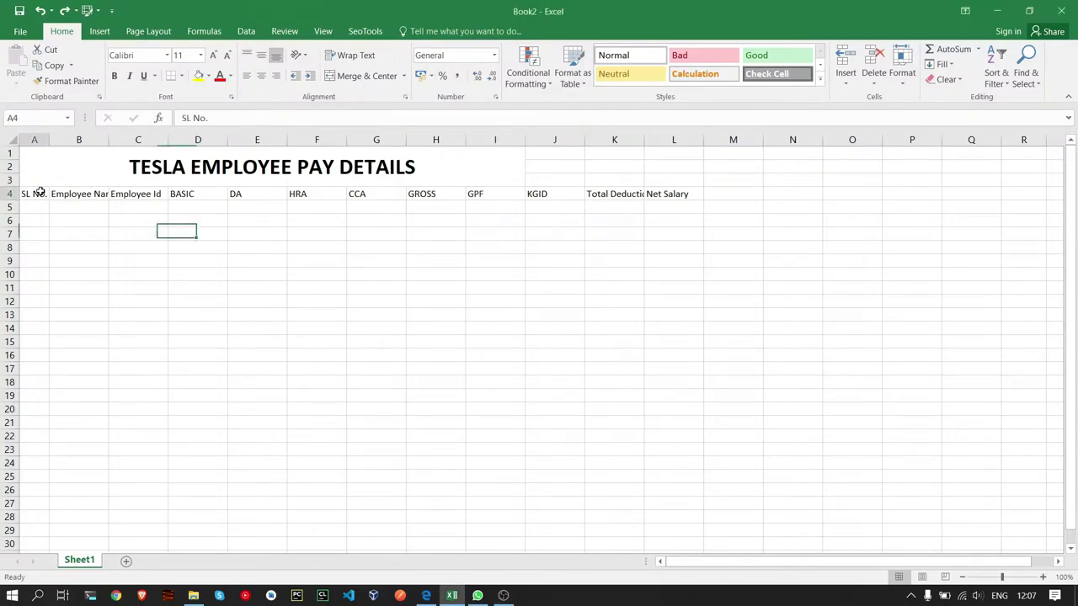
{"action": "left_click", "coordinate": [679, 199], "text": "shift"}
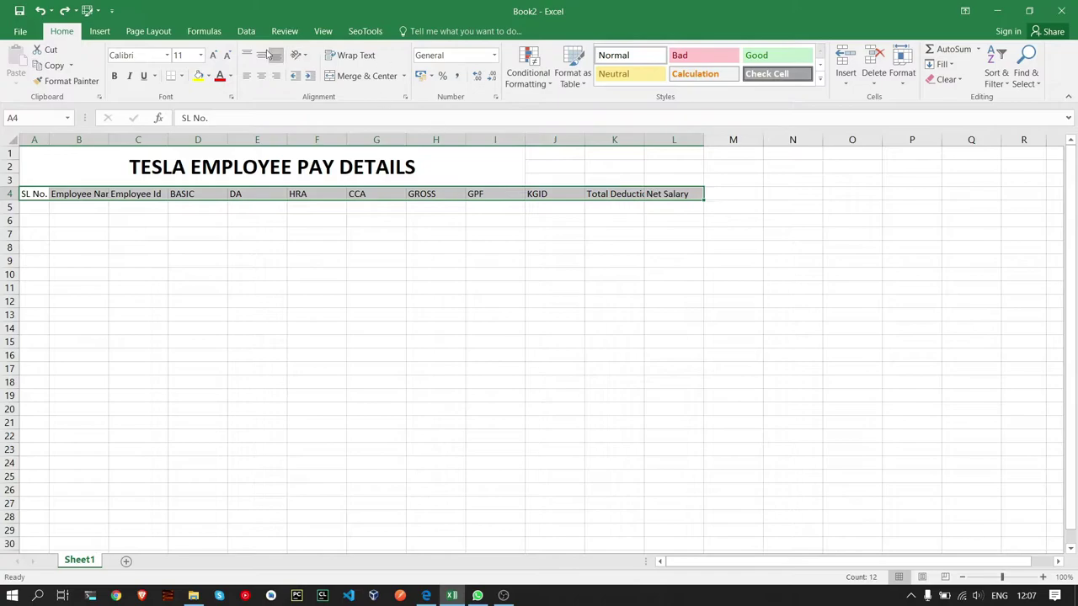
{"action": "left_click", "coordinate": [217, 55]}
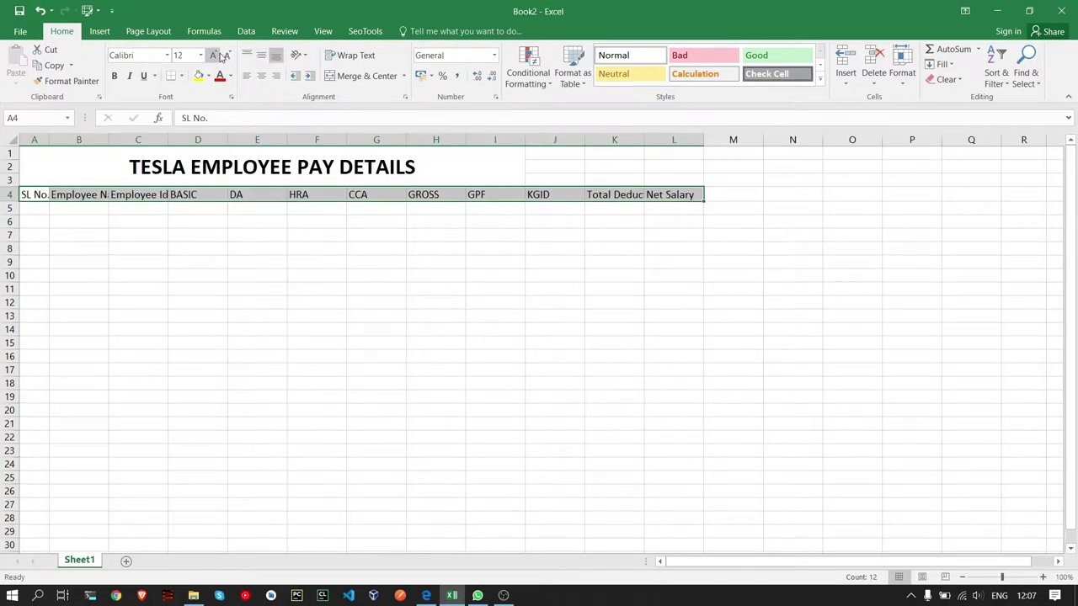
{"action": "left_click", "coordinate": [114, 75]}
{"action": "left_click", "coordinate": [200, 55]}
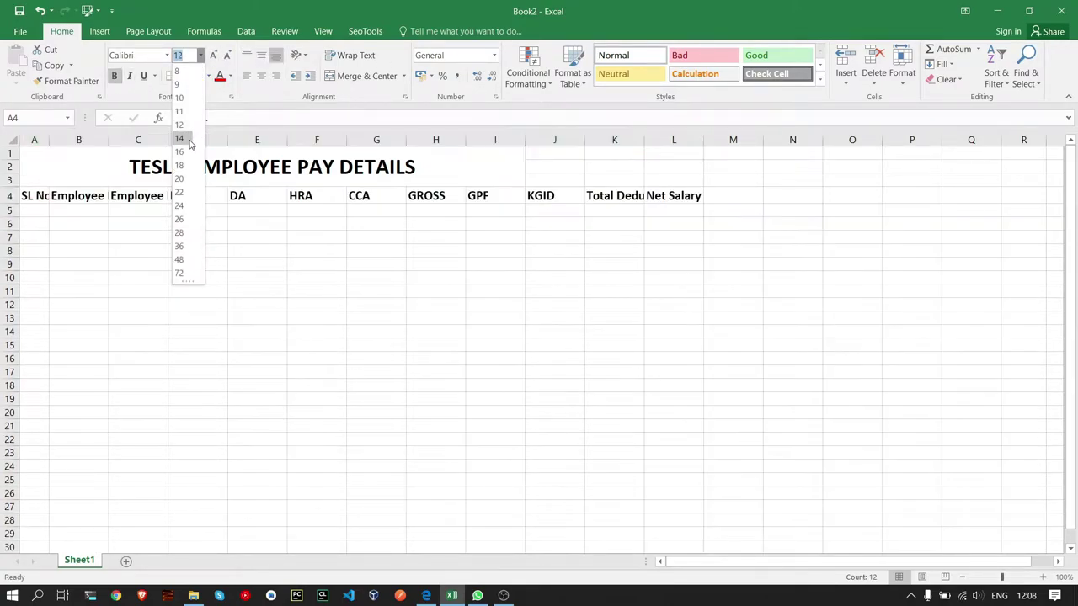
{"action": "left_click", "coordinate": [200, 52]}
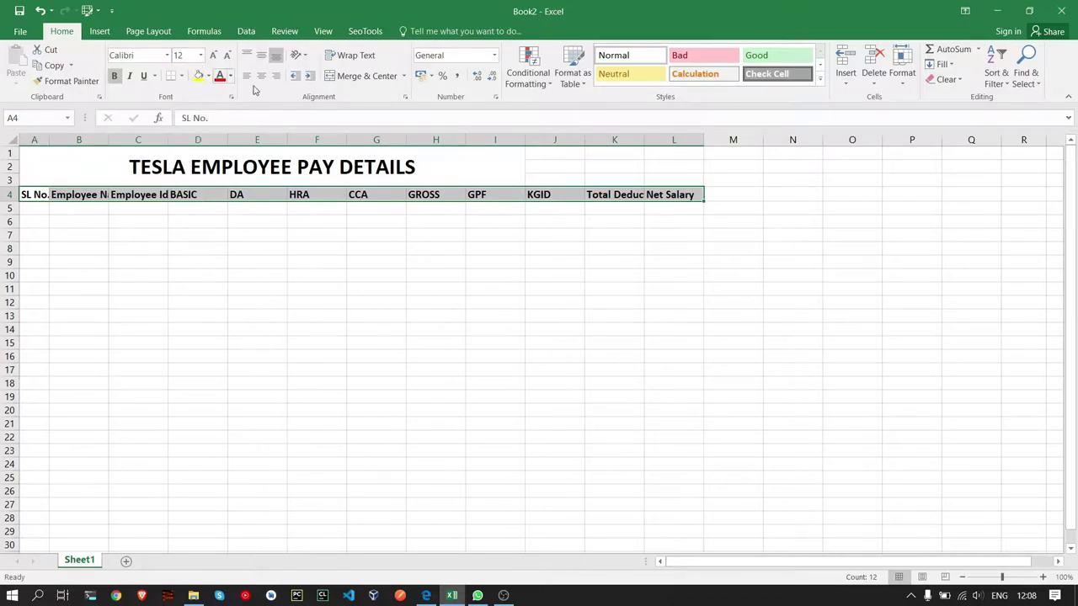
{"action": "left_click", "coordinate": [262, 77]}
{"action": "left_click", "coordinate": [261, 55]}
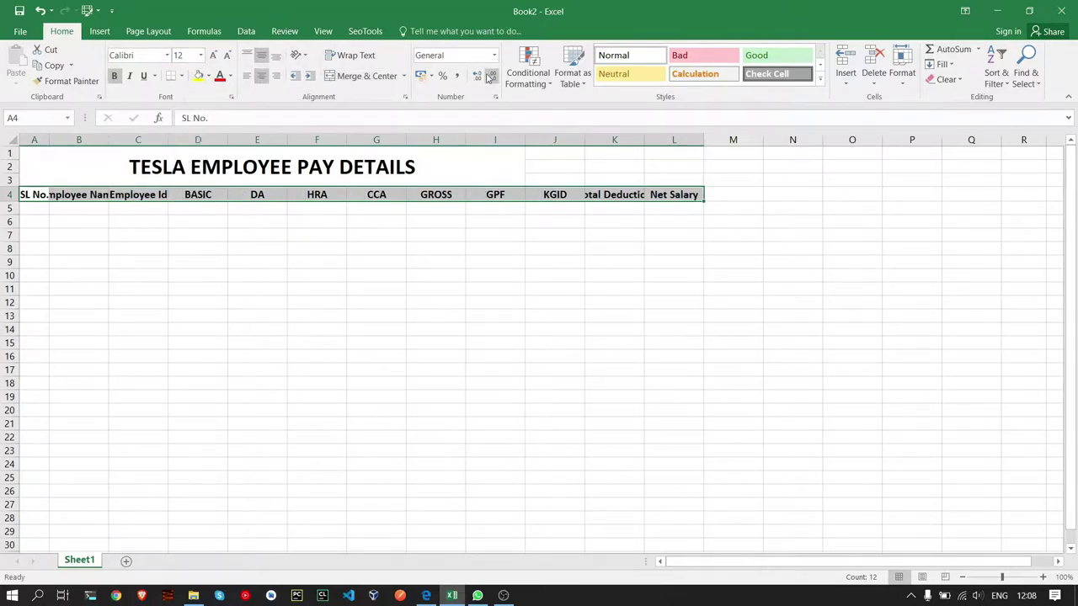
- Turn on Wrap text for the header cells through Format Cells
{"action": "right_click", "coordinate": [241, 197]}
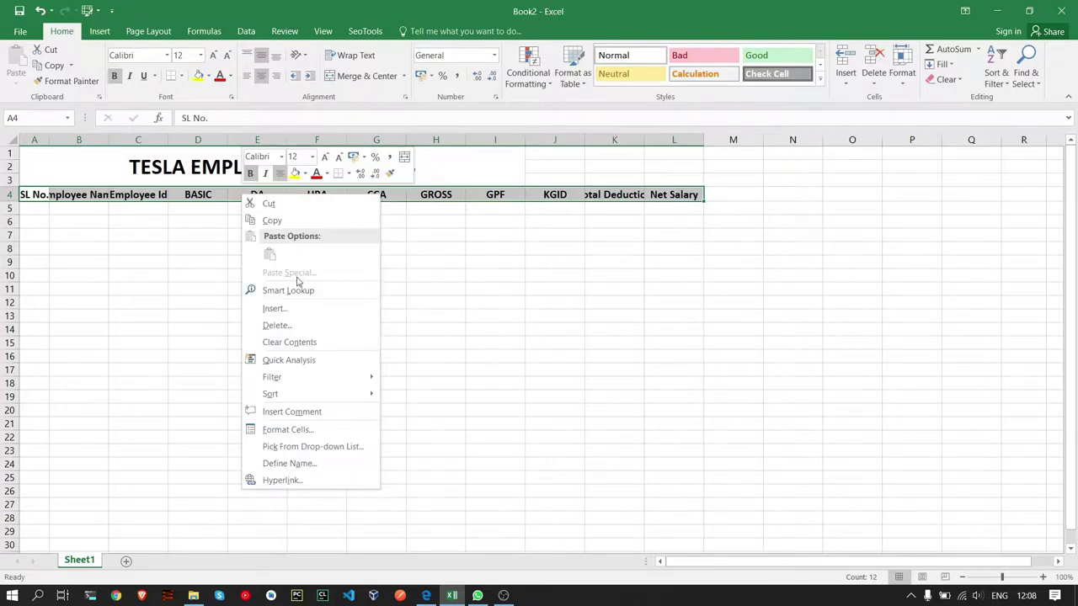
{"action": "left_click", "coordinate": [308, 429]}
{"action": "left_click", "coordinate": [165, 402]}
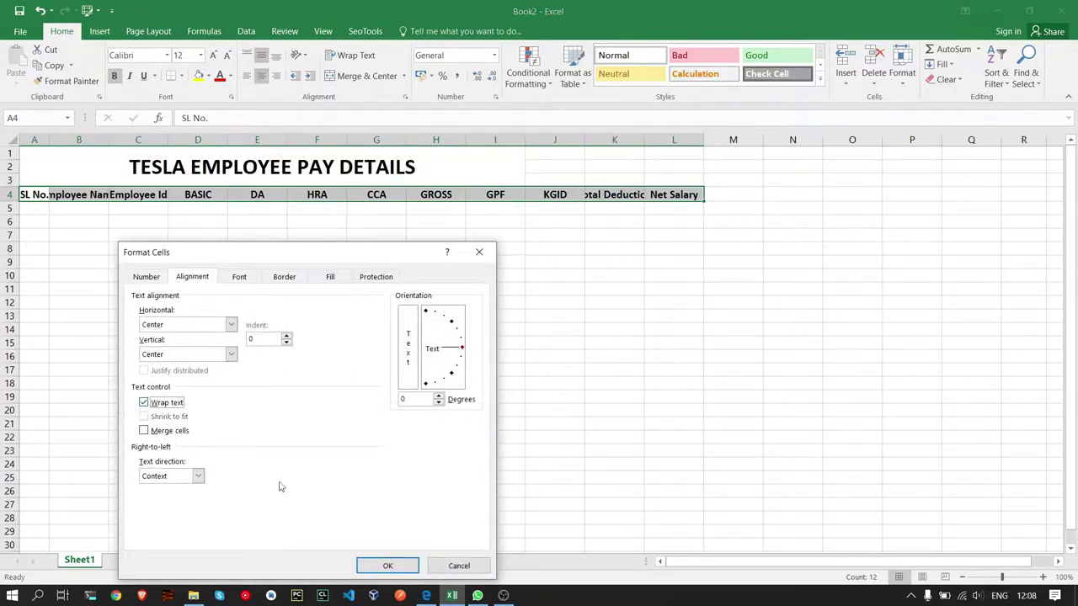
{"action": "left_click", "coordinate": [387, 565]}
{"action": "left_click", "coordinate": [371, 327]}
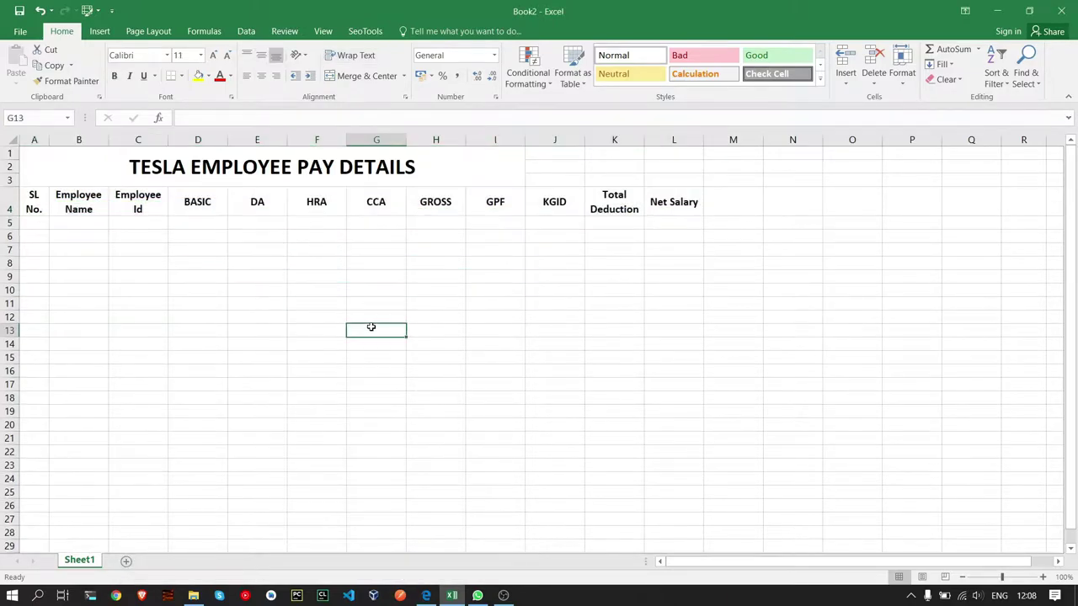
{"action": "left_click", "coordinate": [193, 281]}
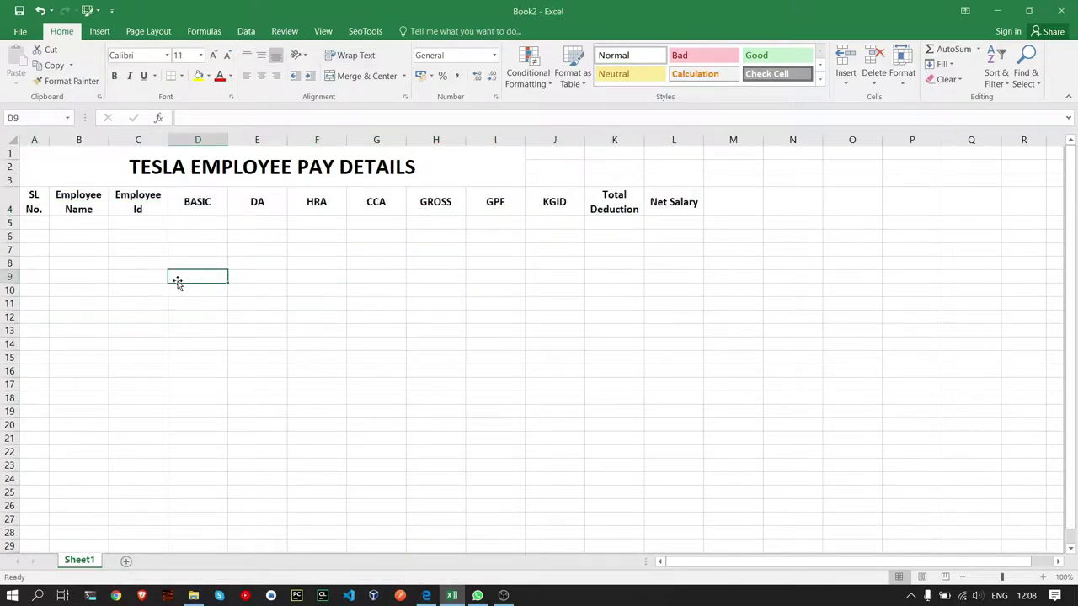
- Enter 1 in A5 and the formula =A5+1 in A6
{"action": "left_click", "coordinate": [42, 221]}
{"action": "type", "text": "1"}
{"action": "key", "text": "Return"}
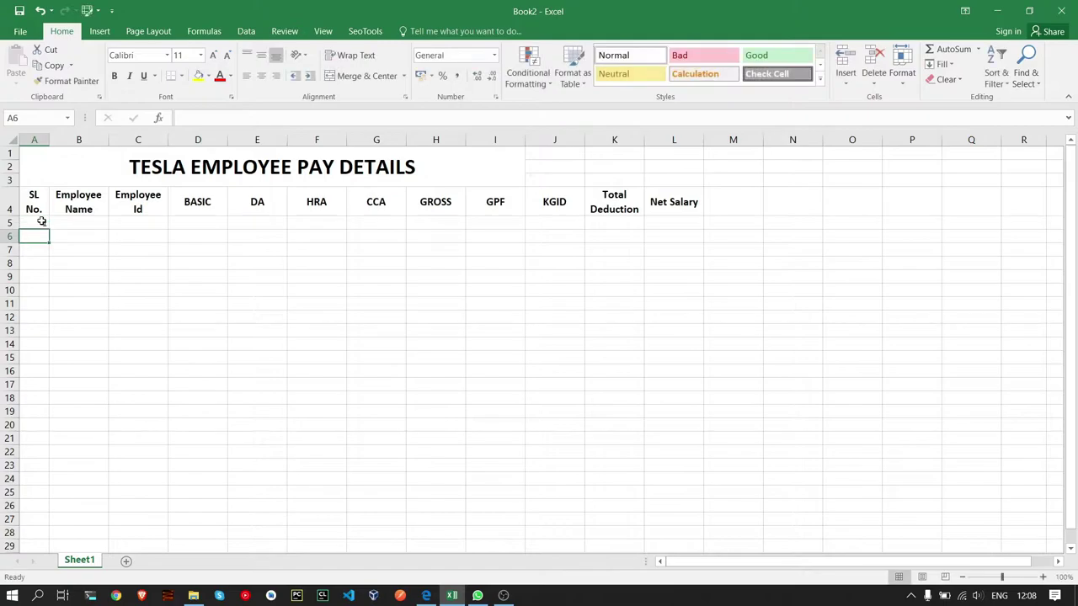
{"action": "left_click", "coordinate": [240, 121]}
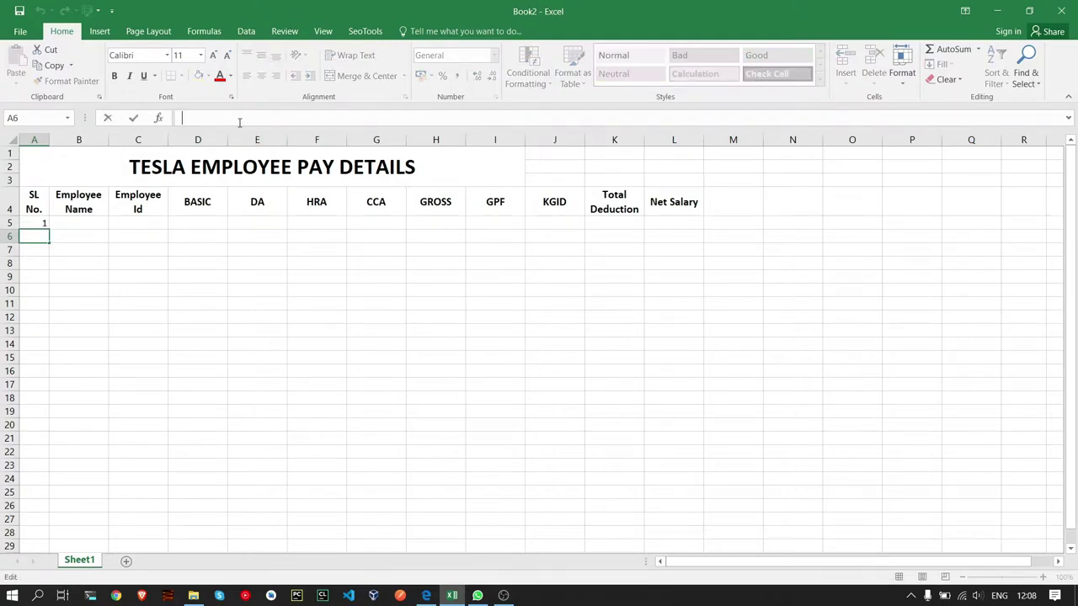
{"action": "type", "text": "="}
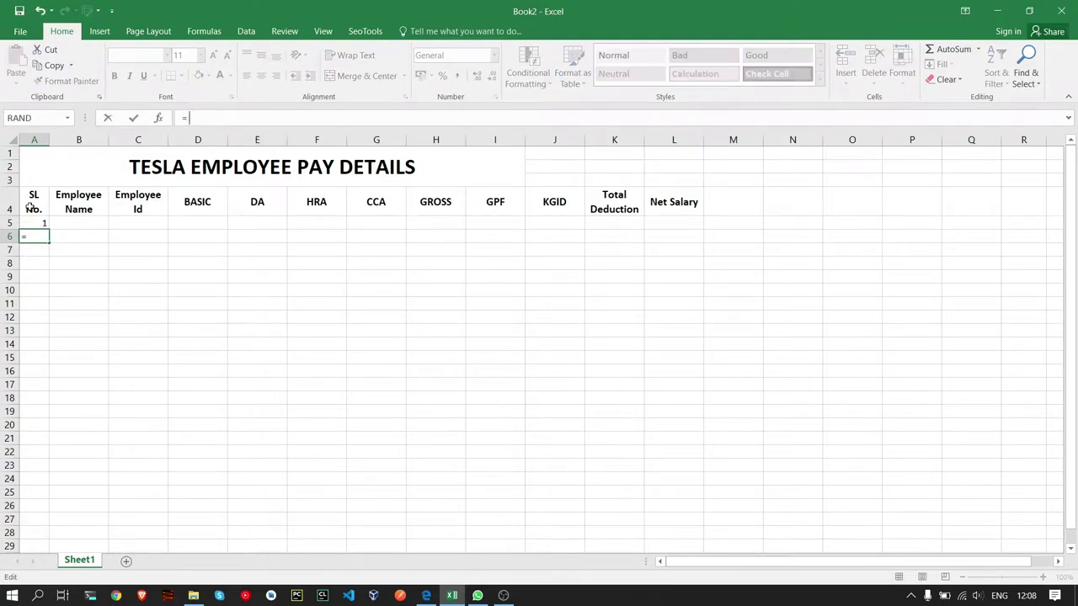
{"action": "left_click", "coordinate": [26, 222]}
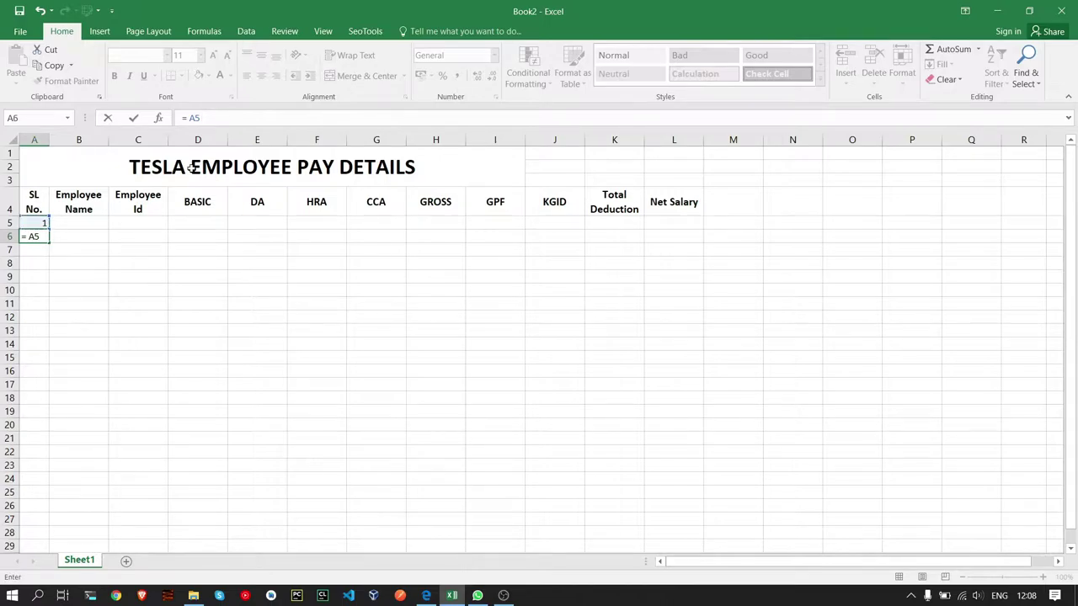
{"action": "type", "text": "1"}
{"action": "key", "text": "Return"}
- Fill the =A5+1 formula down to A24 so numbering reaches 20
{"action": "left_click", "coordinate": [38, 236]}
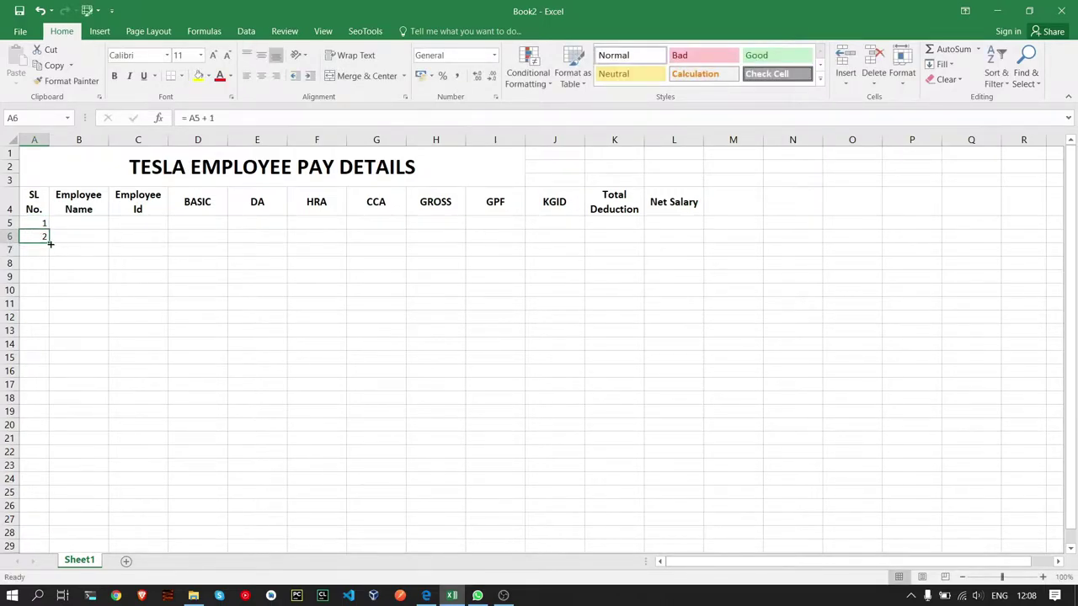
{"action": "left_click_drag", "start_coordinate": [48, 243], "coordinate": [36, 474]}
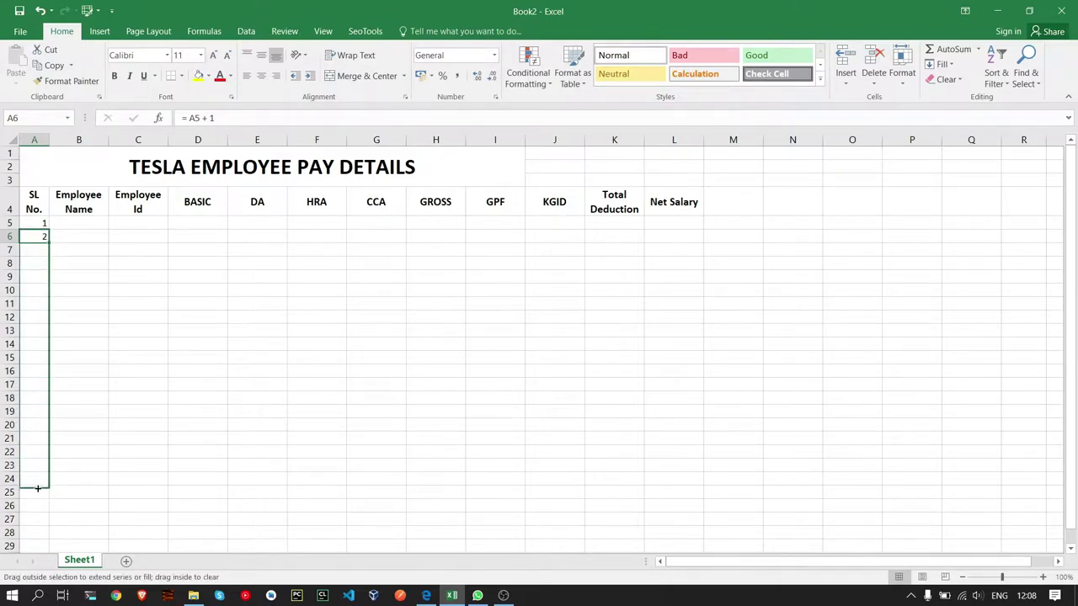
{"action": "left_click_drag", "start_coordinate": [39, 489], "coordinate": [38, 487]}
{"action": "left_click", "coordinate": [139, 320]}
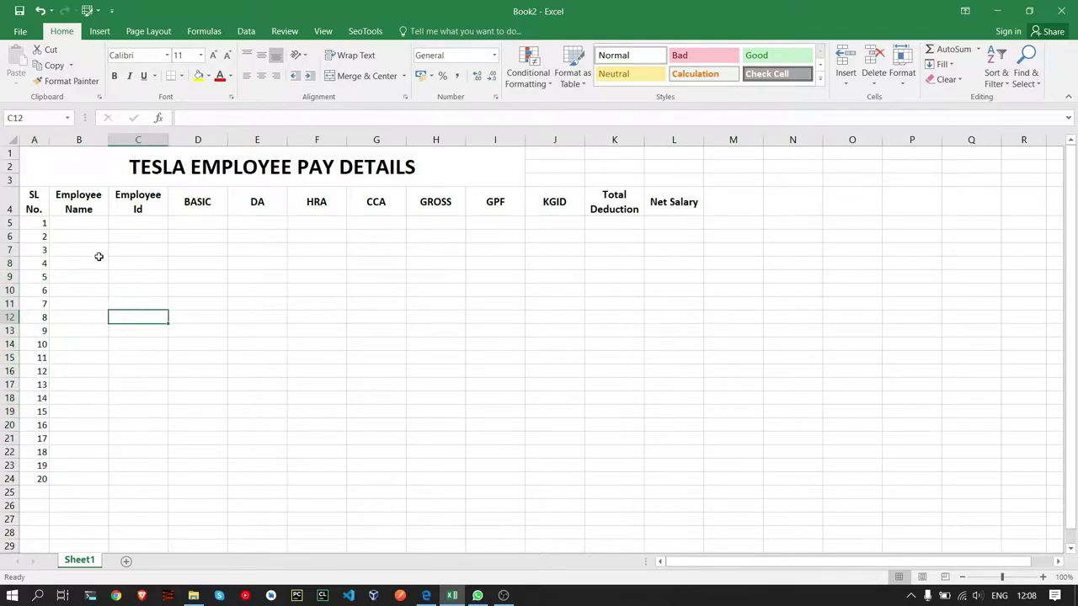
{"action": "left_click", "coordinate": [73, 220]}
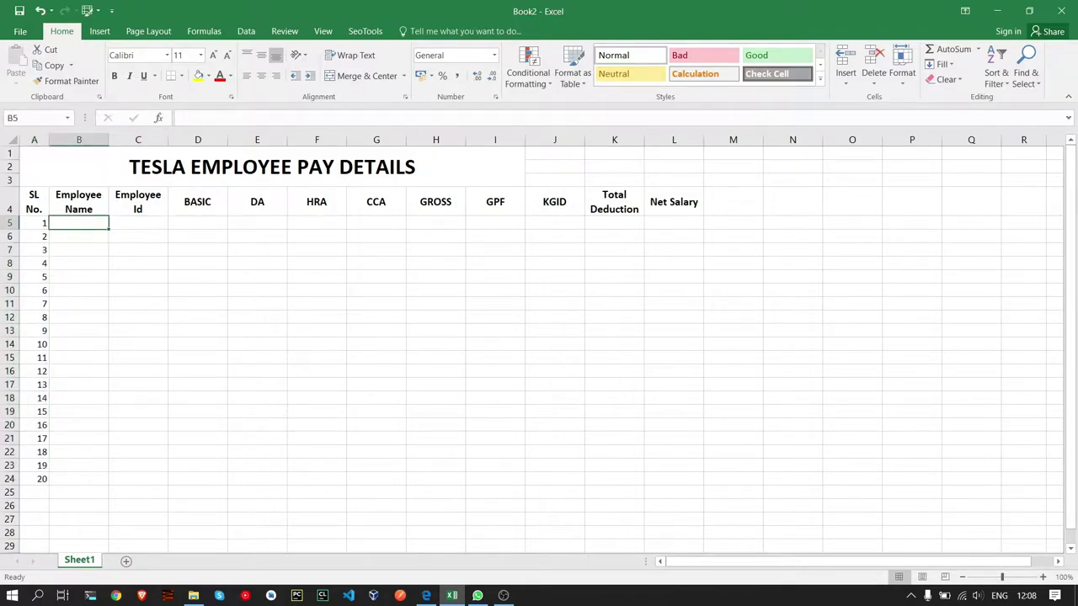
- Paste the twenty employee names into B5:B24 and widen column B to fit them
{"action": "left_click", "coordinate": [87, 223]}
{"action": "type", "text": "Alwyn Meagh Ludvig Garwell Vere MacAne Kiley Pardie Jared Mervyn Harper Phillp Farley Stubbert Guss Potebury Miguela De La Coste Emanuel Coke Branden Klug Dag Jessope Vern Wilbor Bailie Sulland Lamond de Quesne Wylie Jenicke Margot Weatherley Athena Dyche Lucy Baudasso Bartholomew Packe"}
{"action": "left_click", "coordinate": [248, 331]}
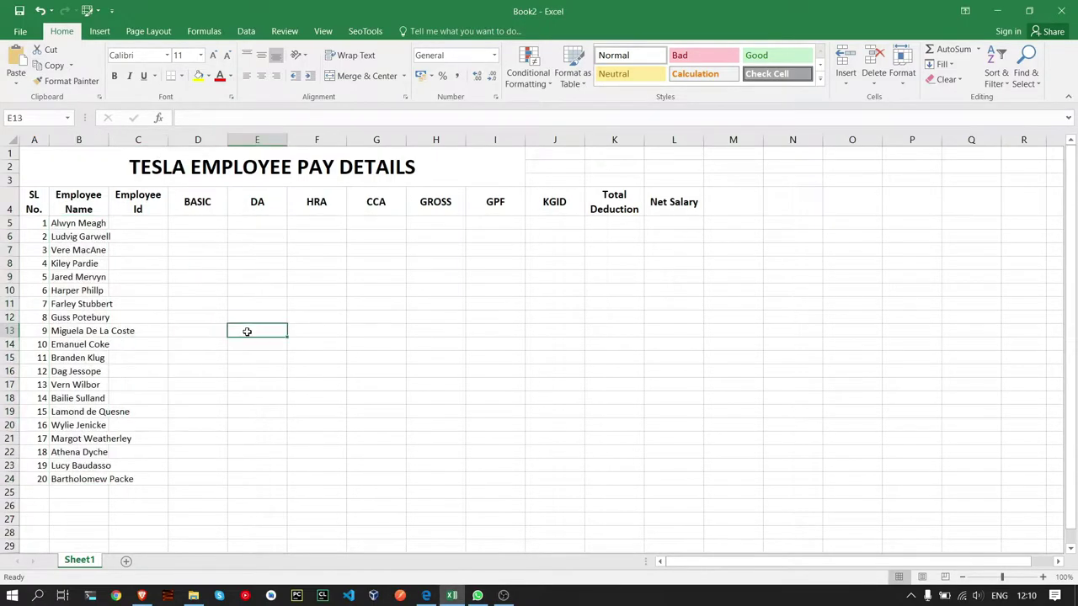
{"action": "left_click_drag", "start_coordinate": [108, 140], "coordinate": [137, 140]}
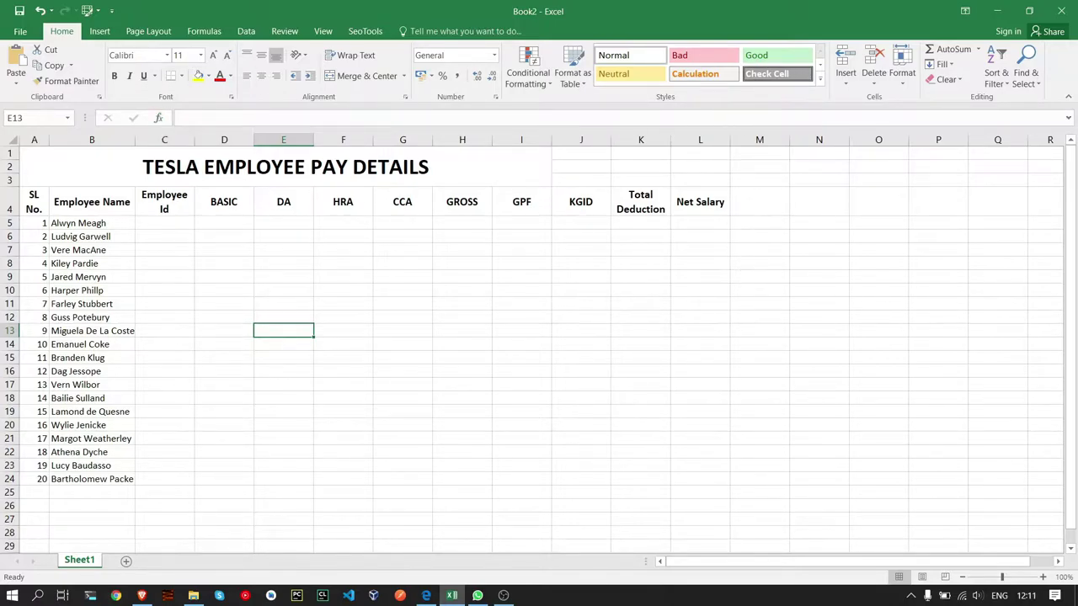
{"action": "left_click", "coordinate": [503, 595]}
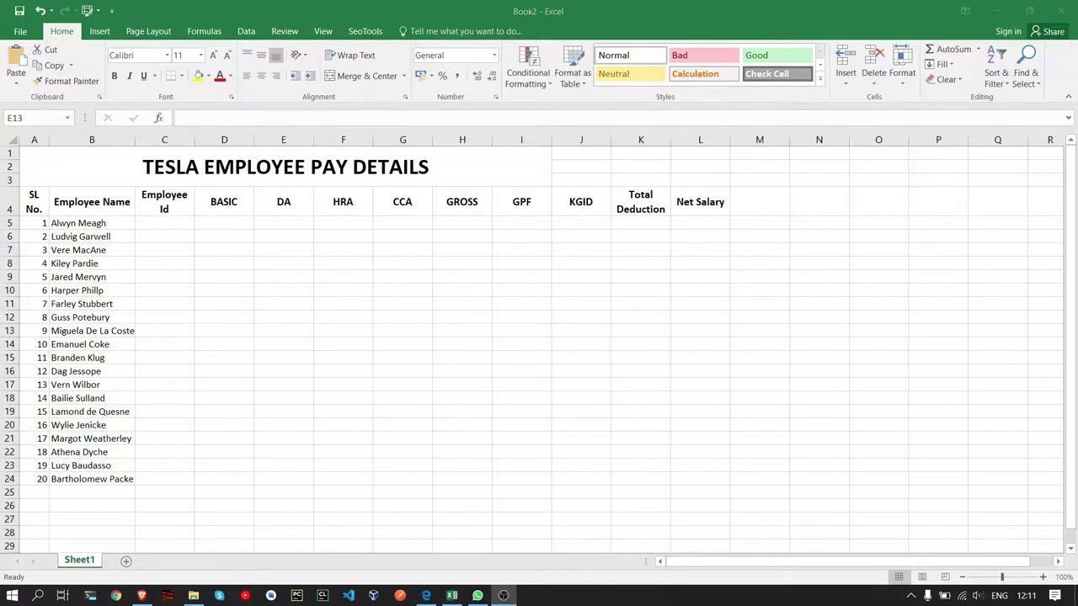
- Start a CONCATENATE formula in C5, correcting the mistyped function name
{"action": "left_click", "coordinate": [188, 231]}
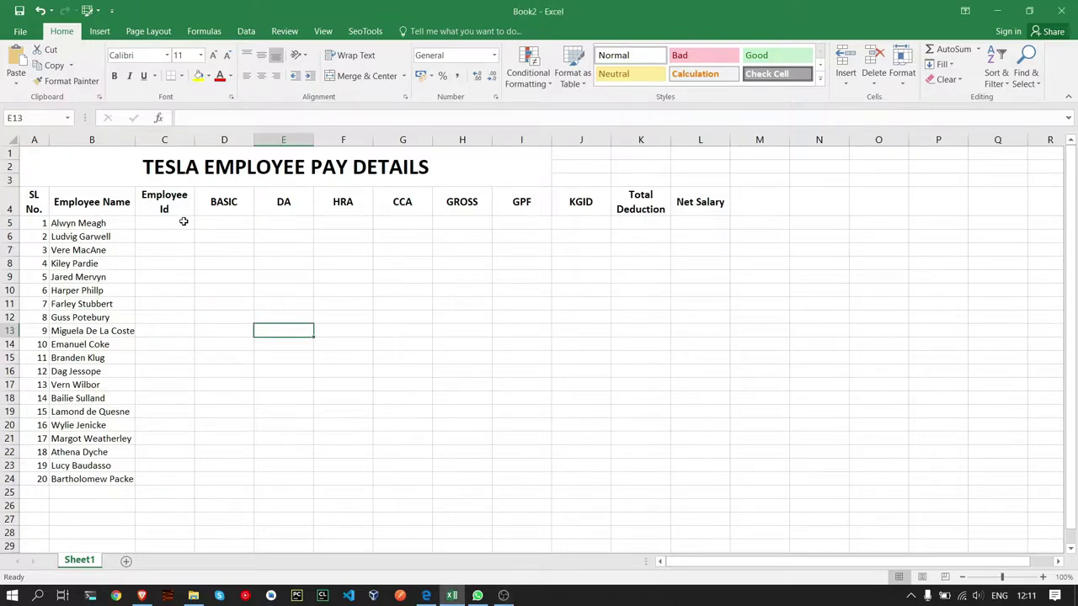
{"action": "left_click", "coordinate": [184, 223]}
{"action": "left_click", "coordinate": [201, 119]}
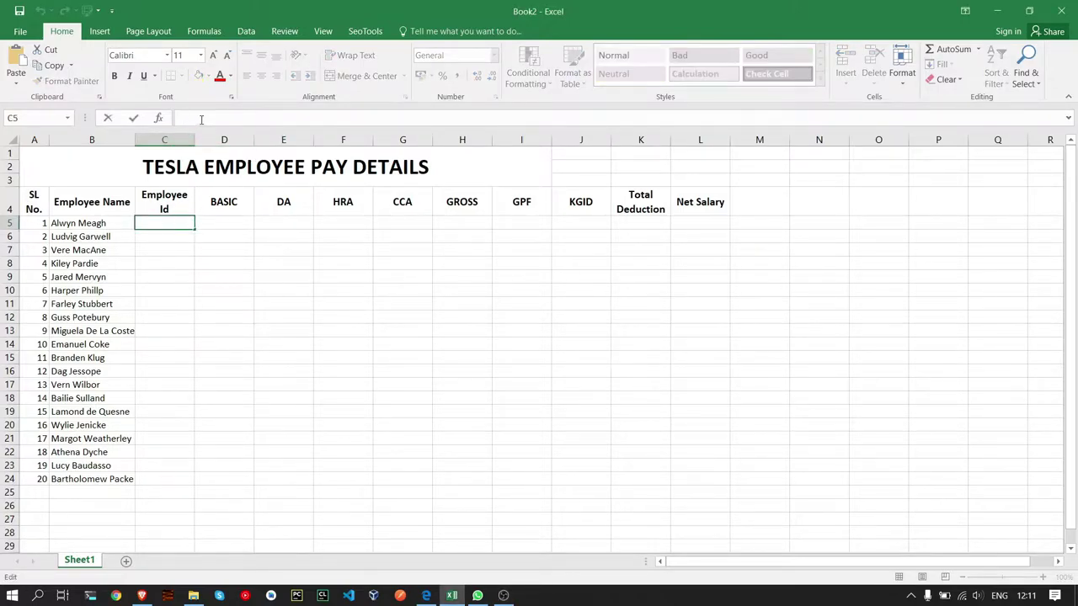
{"action": "type", "text": "= "}
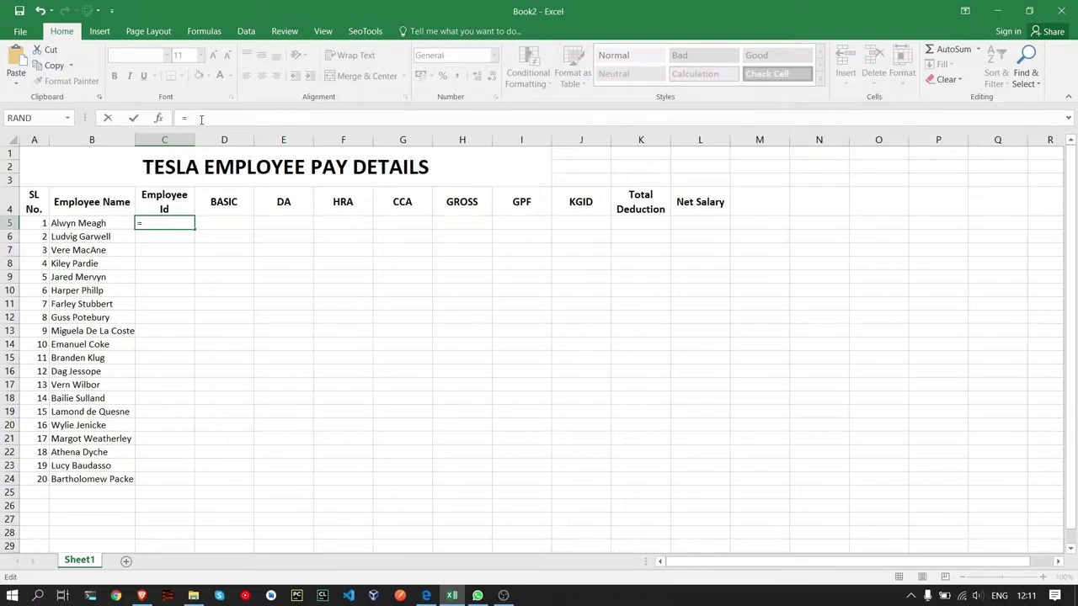
{"action": "type", "text": "CONCA"}
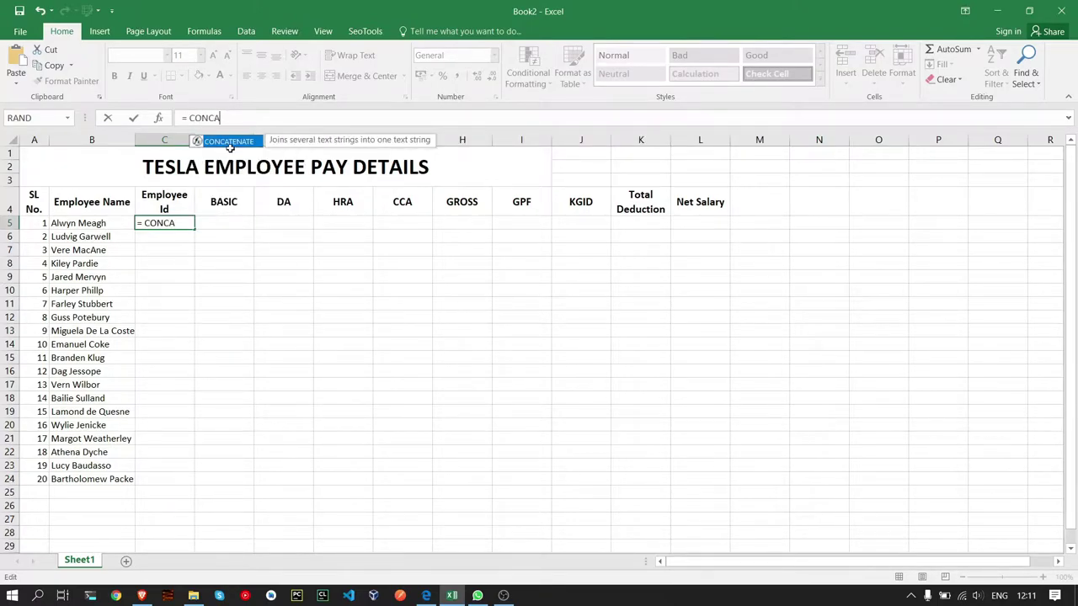
{"action": "left_click", "coordinate": [229, 150]}
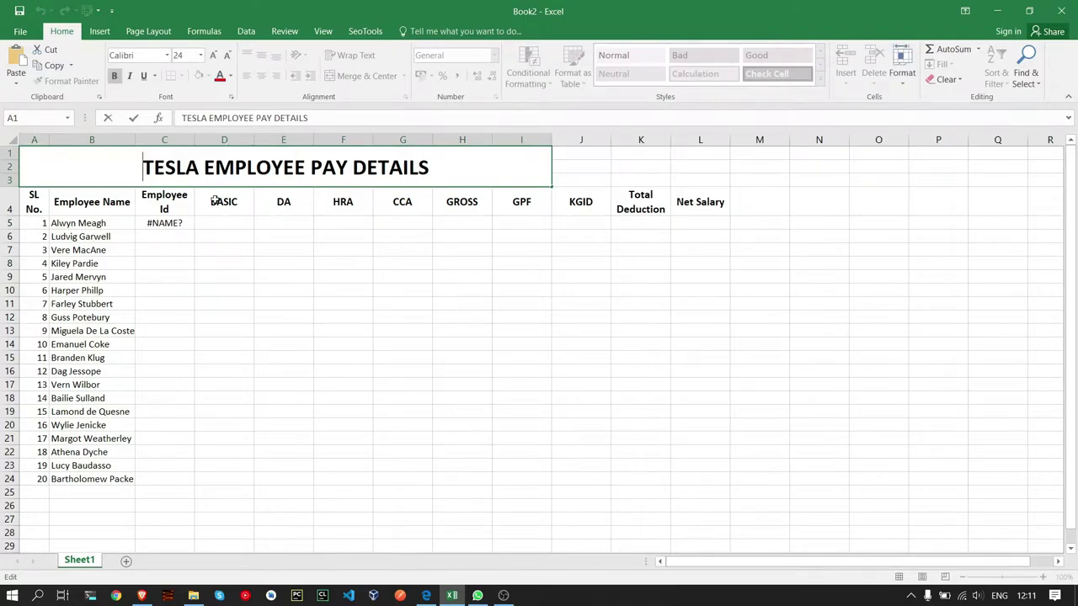
{"action": "left_click", "coordinate": [186, 210]}
{"action": "left_click", "coordinate": [177, 226]}
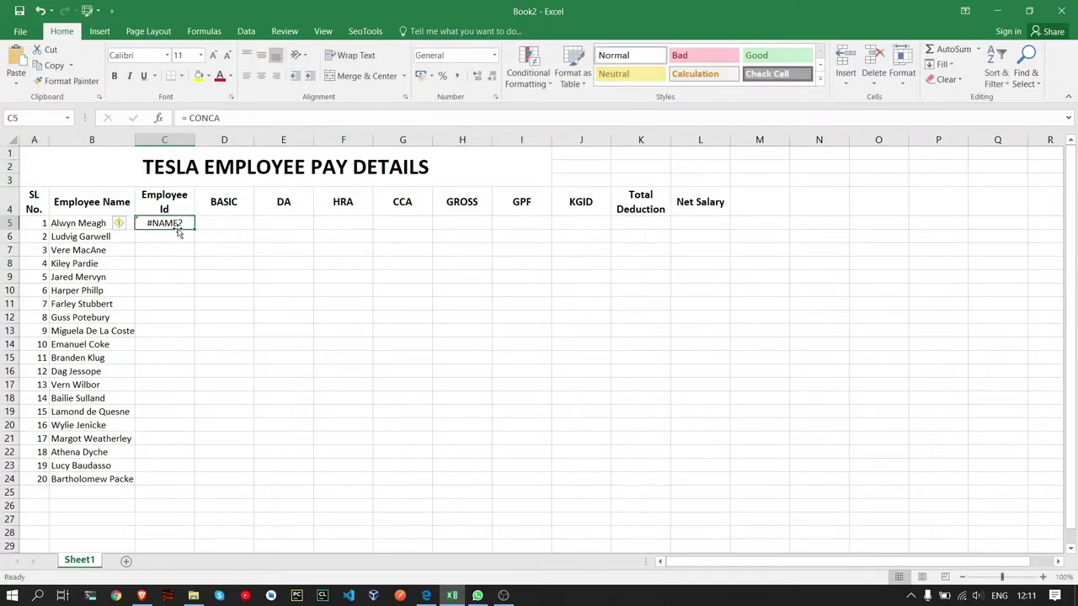
{"action": "left_click", "coordinate": [251, 118]}
{"action": "type", "text": "B"}
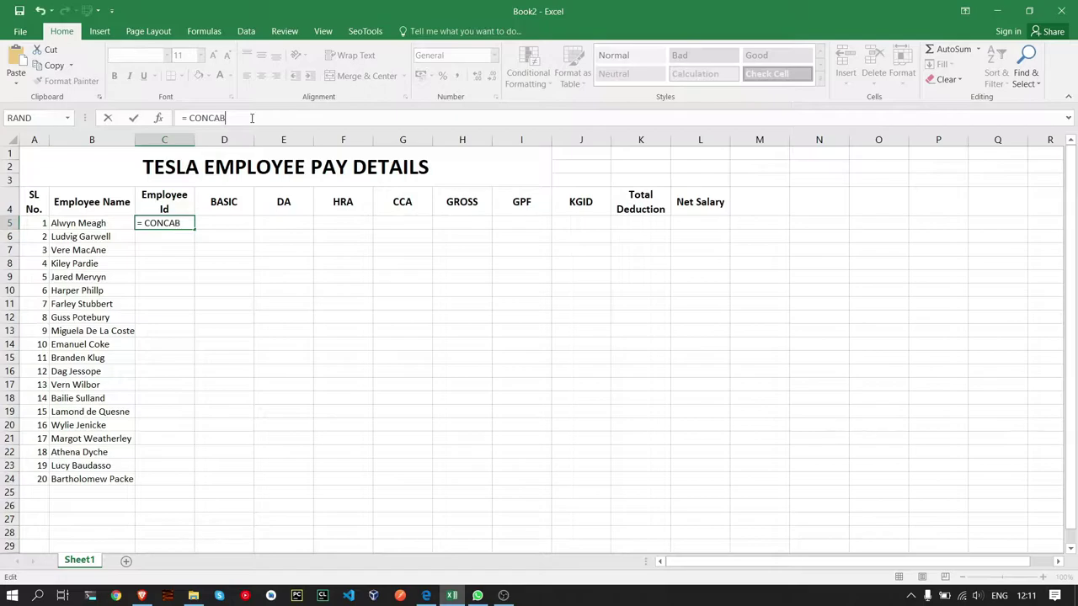
{"action": "key", "text": "BackSpace"}
{"action": "key", "text": "BackSpace"}
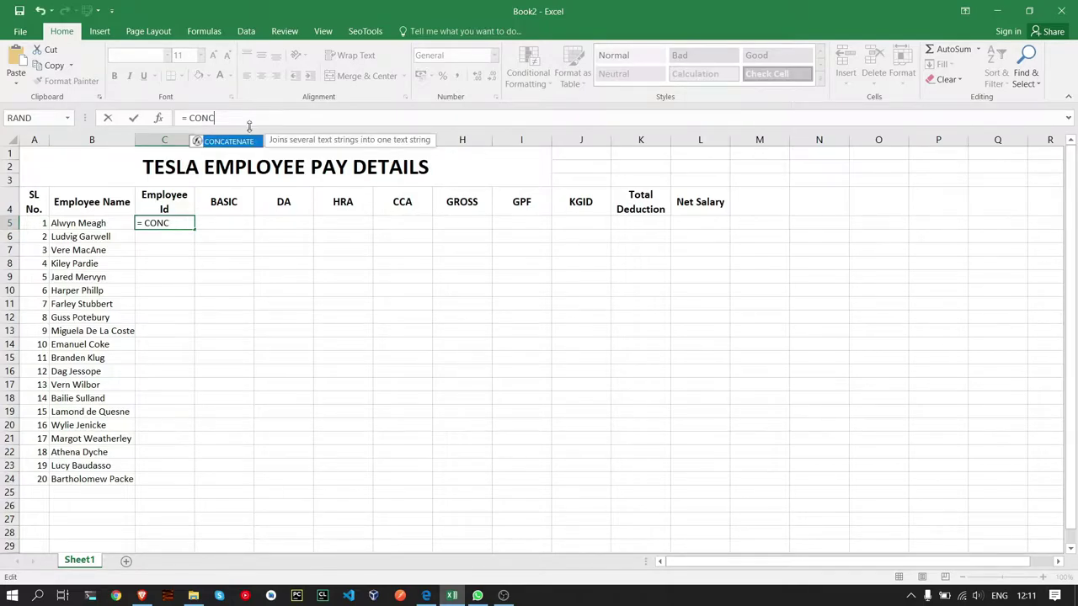
{"action": "double_click", "coordinate": [249, 143]}
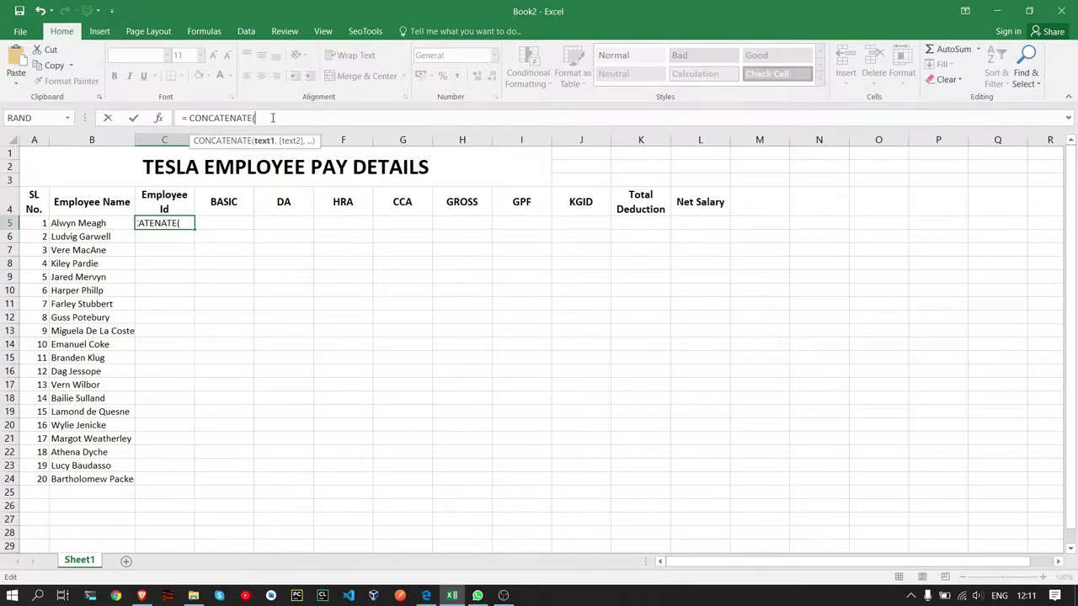
- Complete C5 as =CONCATENATE("TESLA_", INT(RAND() * 100000)) and confirm it
{"action": "type", "text": "\"\""}
{"action": "type", "text": "T"}
{"action": "type", "text": "ESLA_"}
{"action": "type", "text": ","}
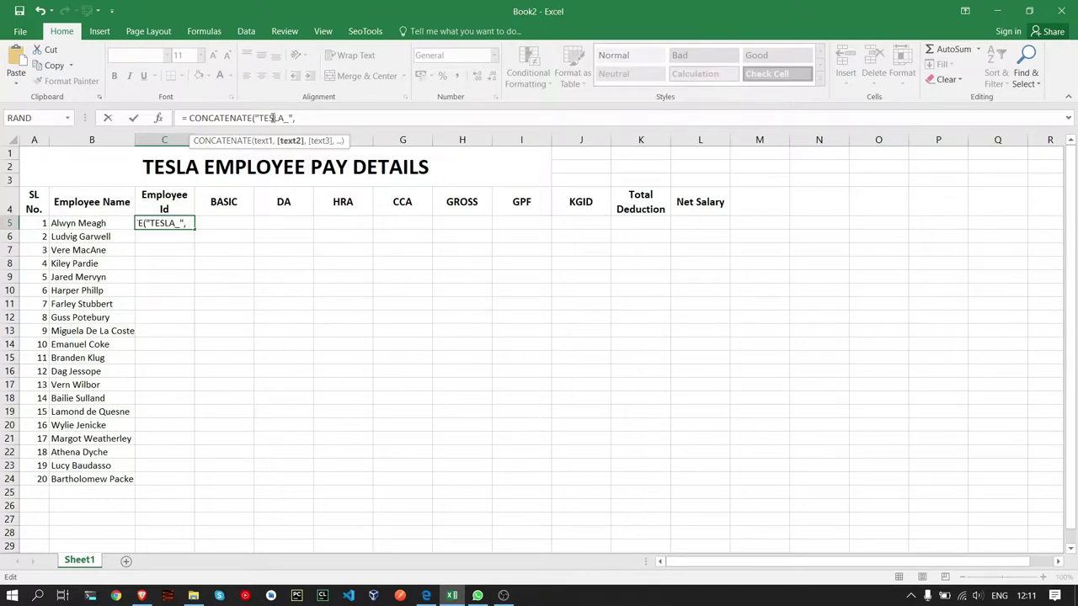
{"action": "type", "text": " INT("}
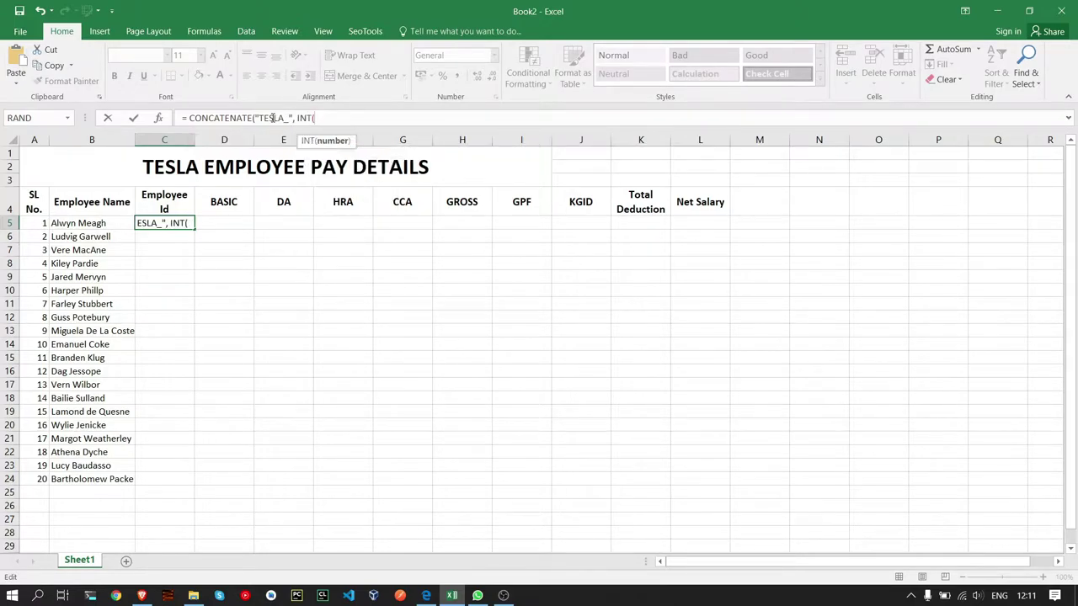
{"action": "type", "text": "RAND())"}
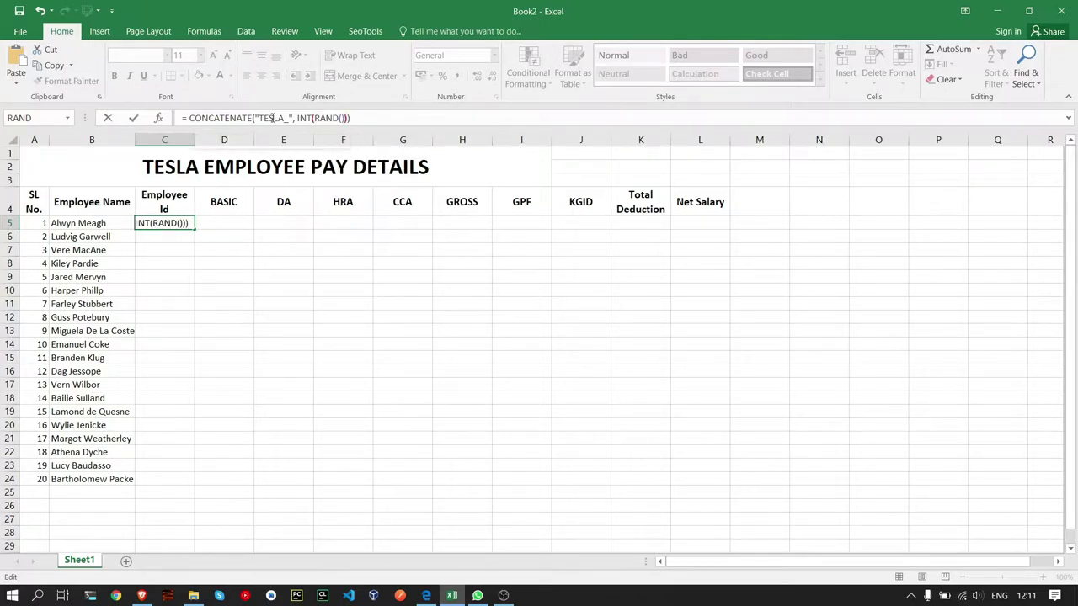
{"action": "key", "text": "Left"}
{"action": "key", "text": "Left"}
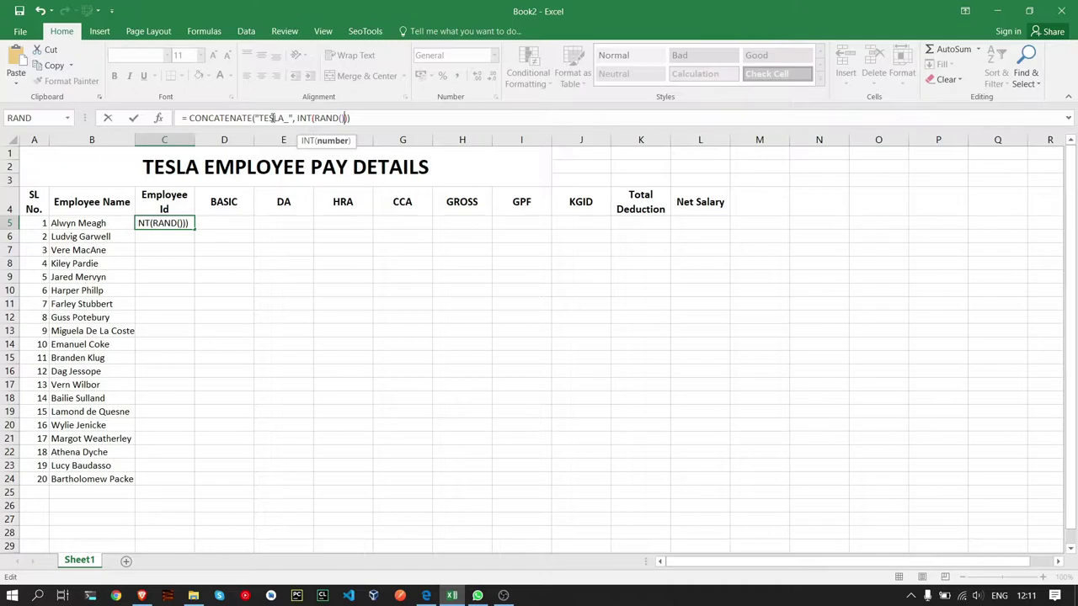
{"action": "key", "text": "Left"}
{"action": "key", "text": "Left"}
{"action": "key", "text": "Left"}
{"action": "key", "text": "Right"}
{"action": "key", "text": "Right"}
{"action": "key", "text": "Right"}
{"action": "type", "text": "* "}
{"action": "type", "text": "1000"}
{"action": "type", "text": "00"}
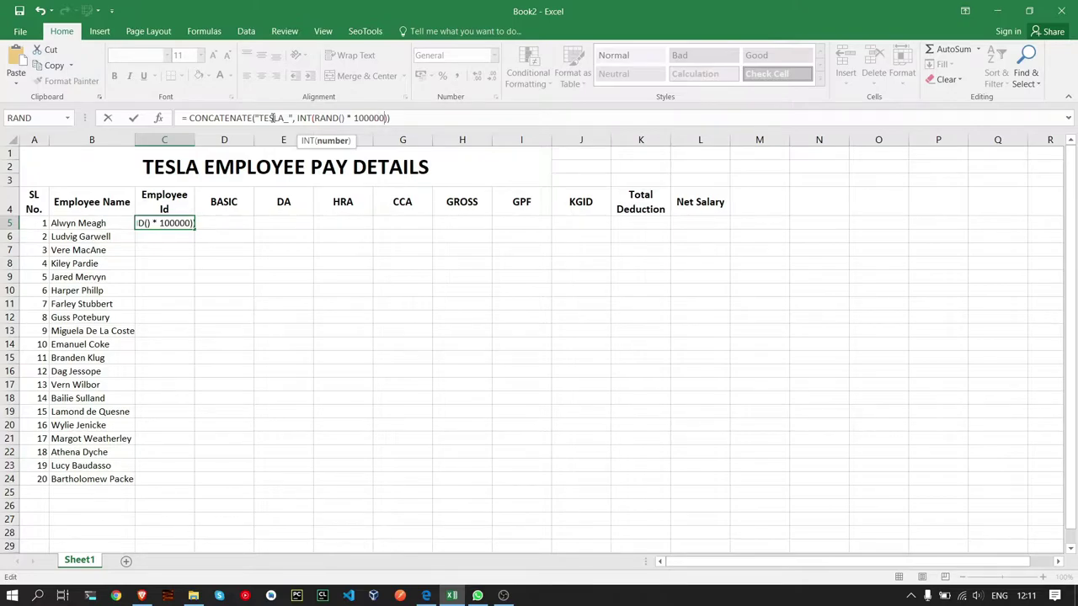
{"action": "key", "text": "ctrl+Return"}
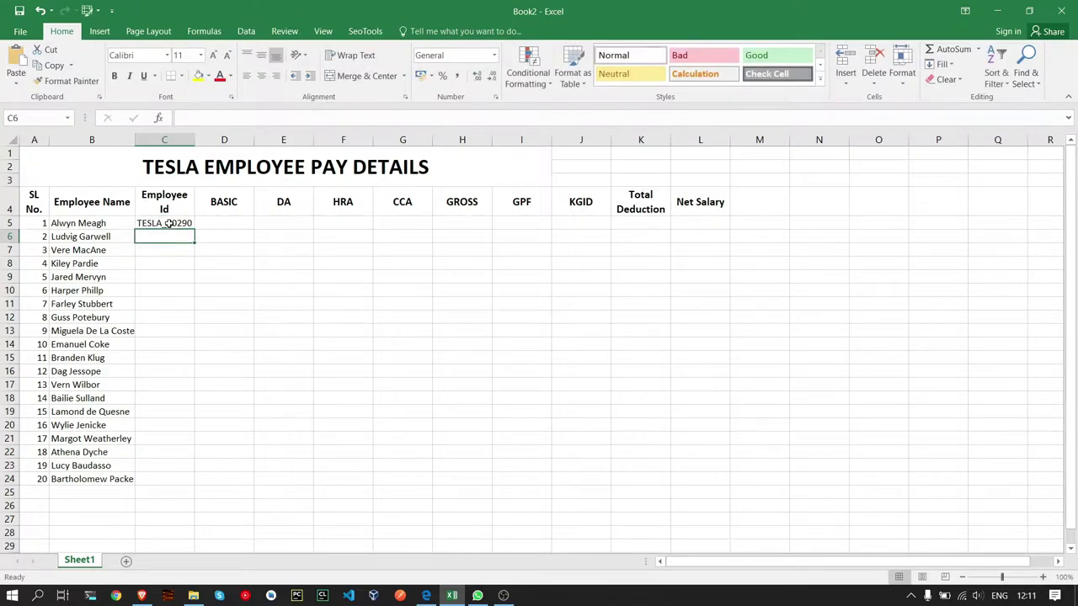
- Fill the TESLA_ Employee Id formula from C5 down to C24 and recalculate it
{"action": "left_click_drag", "start_coordinate": [194, 229], "coordinate": [202, 489]}
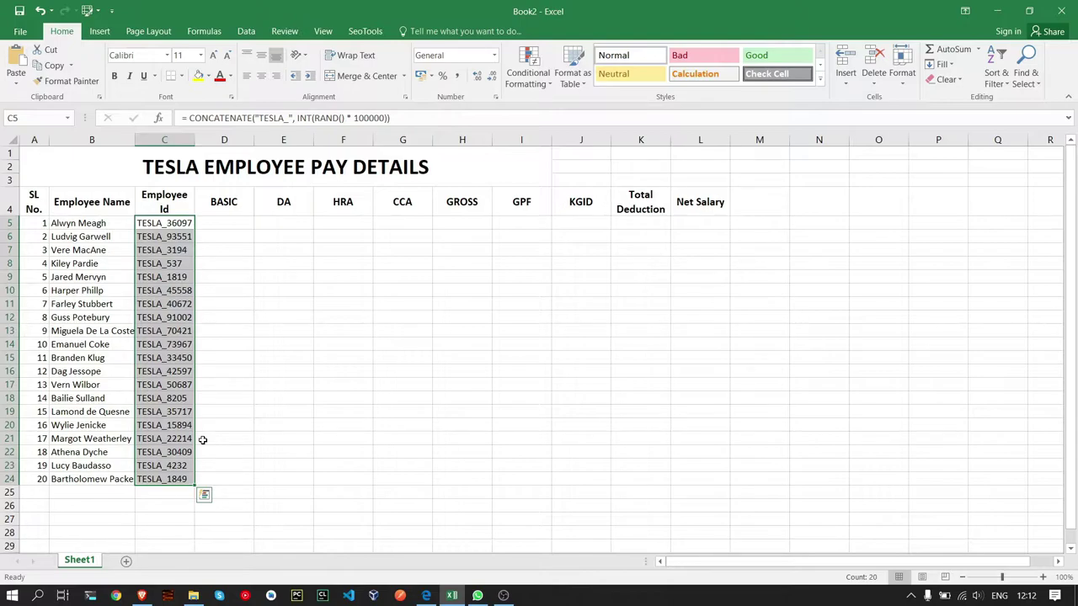
{"action": "key", "text": "Escape"}
{"action": "key", "text": "alt+Tab"}
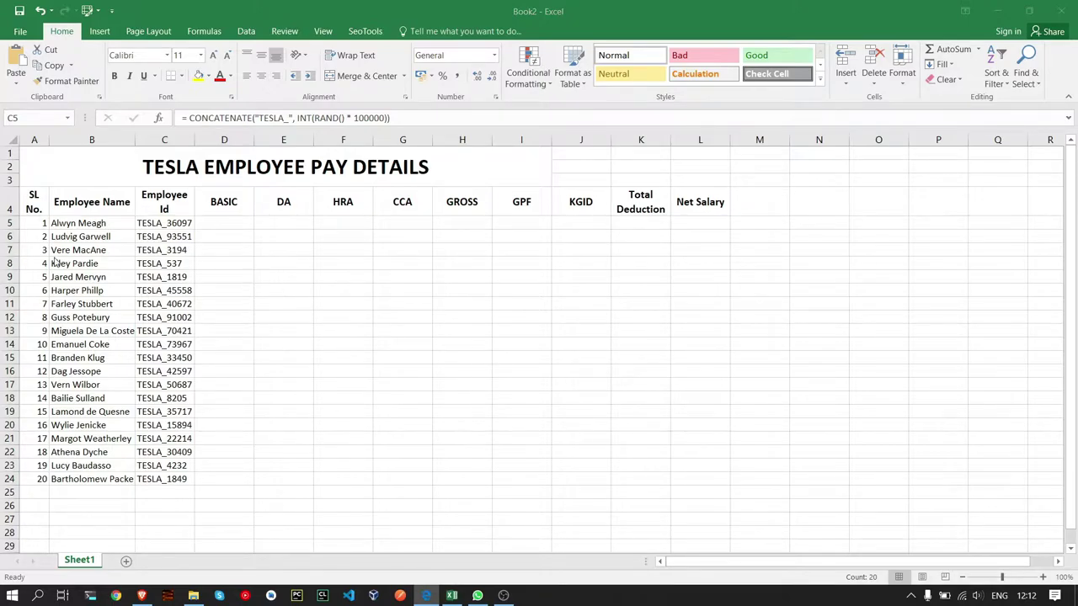
{"action": "key", "text": "alt+Tab"}
{"action": "key", "text": "F2"}
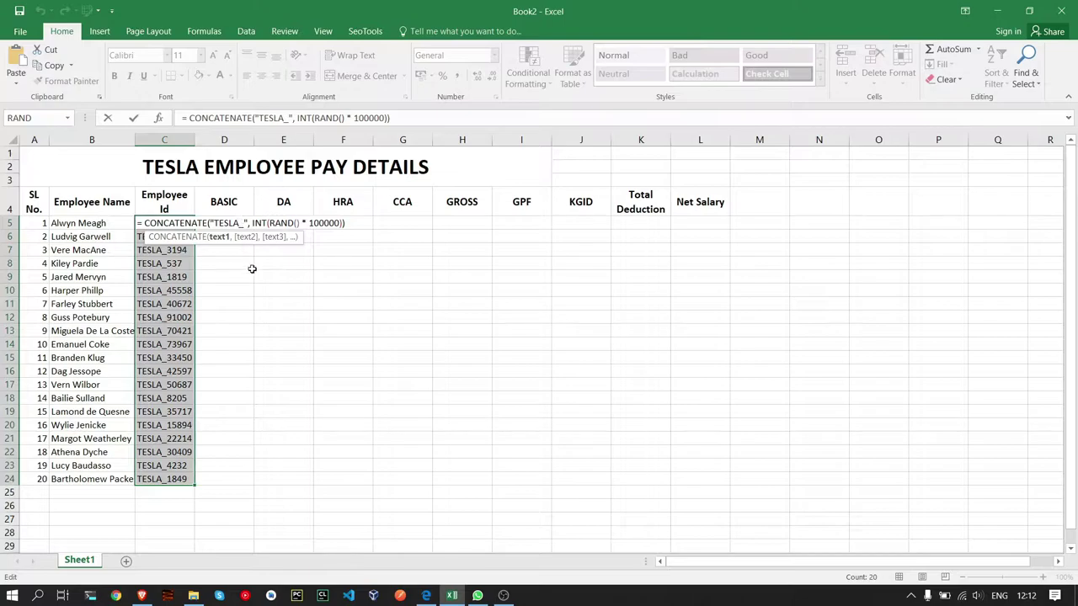
{"action": "left_click", "coordinate": [260, 293]}
{"action": "left_click", "coordinate": [233, 223]}
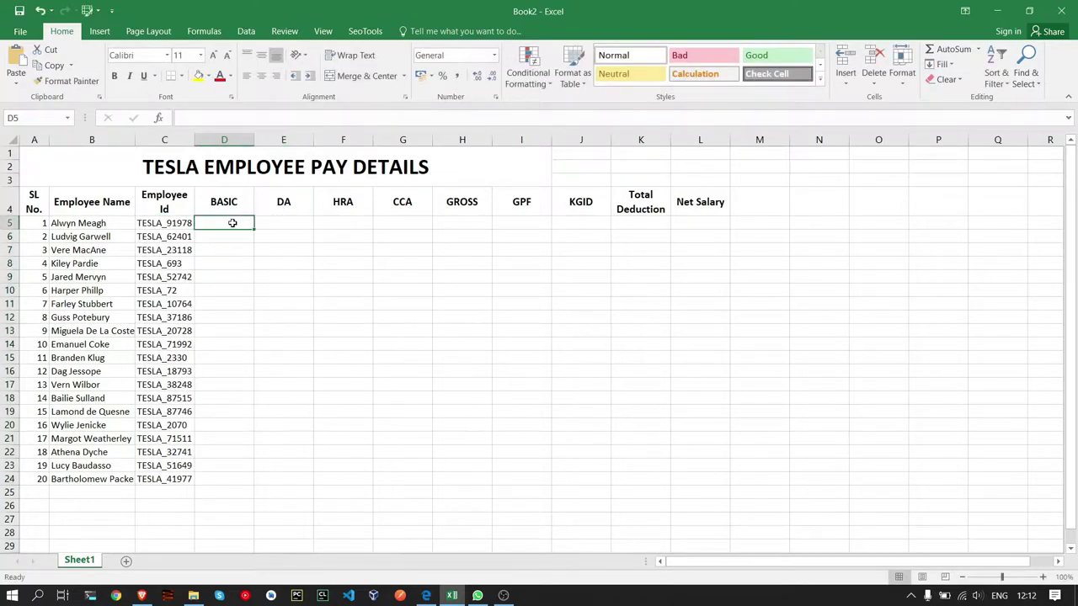
- Enter a first INT(RAND()) pay formula in D5 and fill it down to D24
{"action": "left_click", "coordinate": [264, 117]}
{"action": "type", "text": "= "}
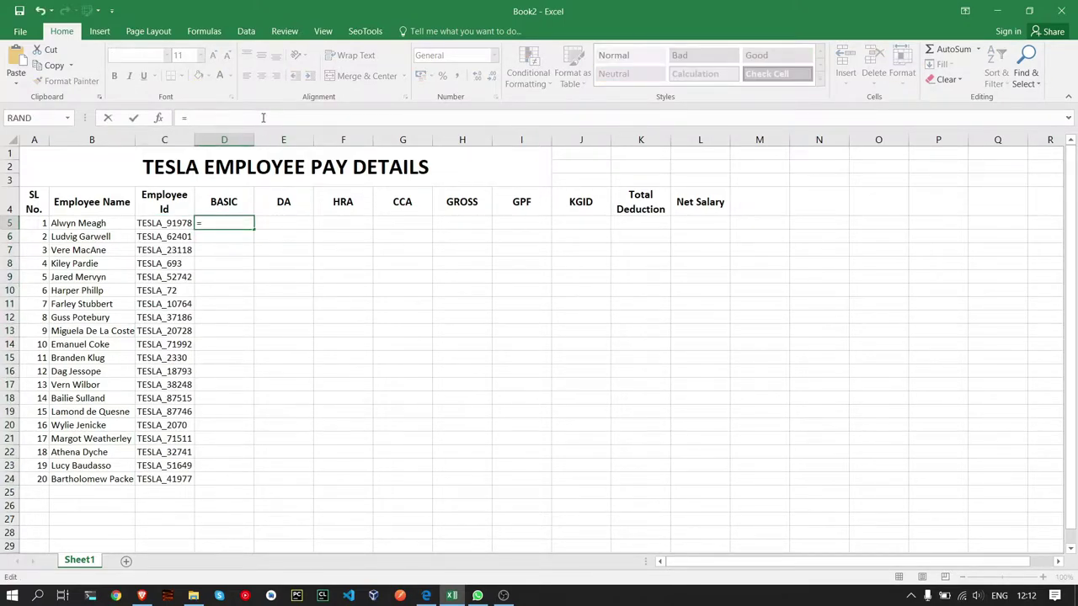
{"action": "type", "text": "INT("}
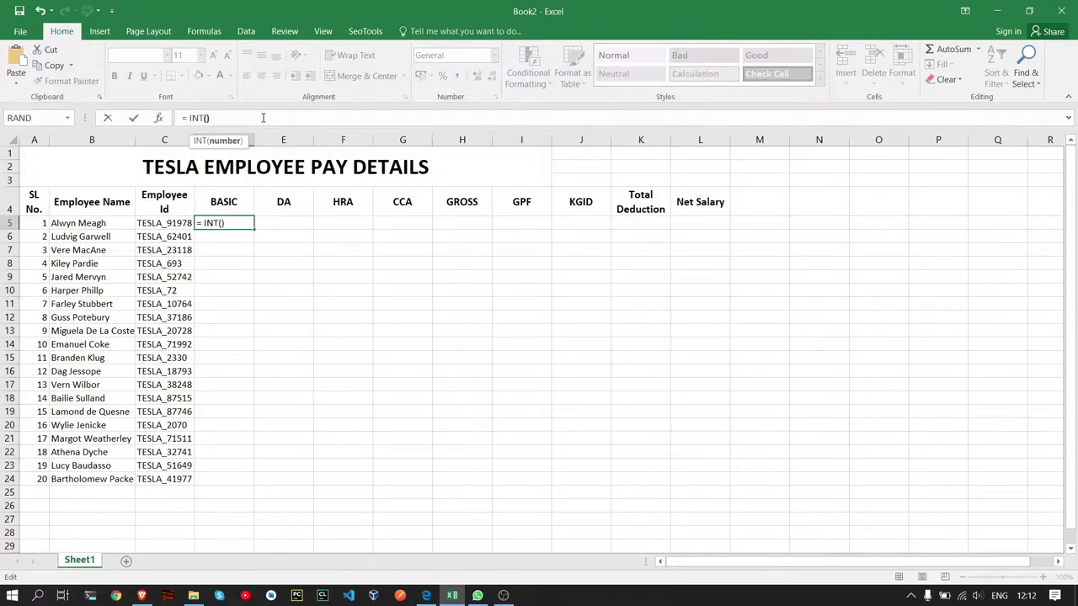
{"action": "type", "text": "RAND()"}
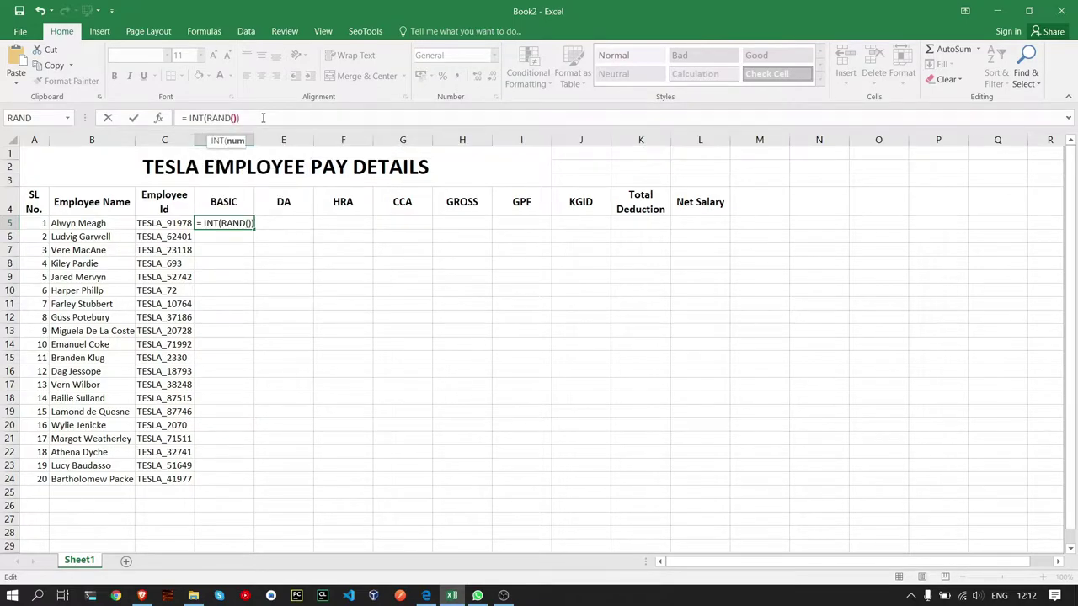
{"action": "type", "text": " *5"}
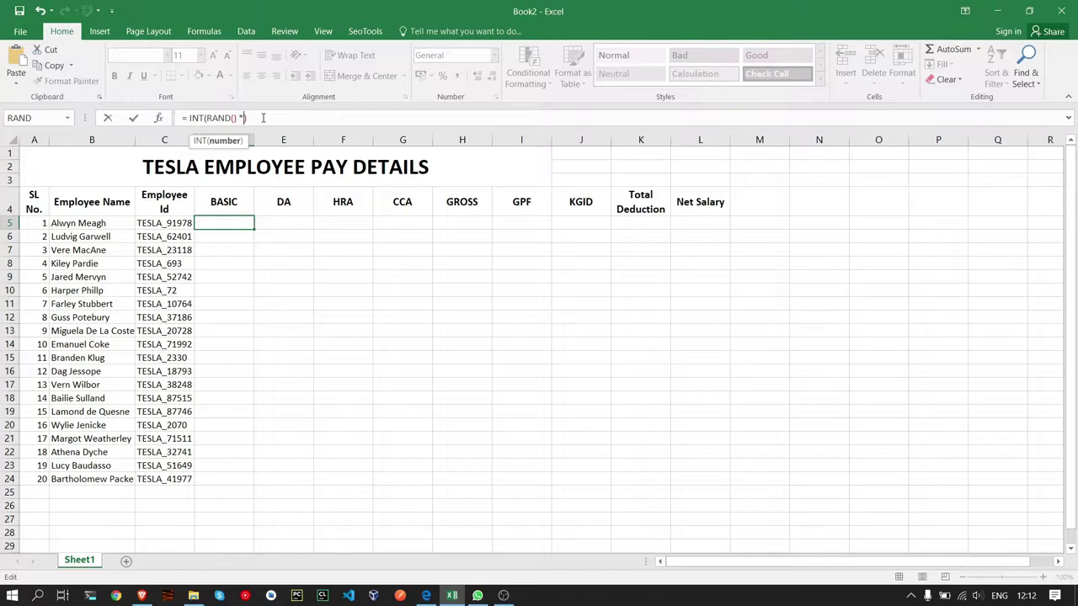
{"action": "type", "text": ":510"}
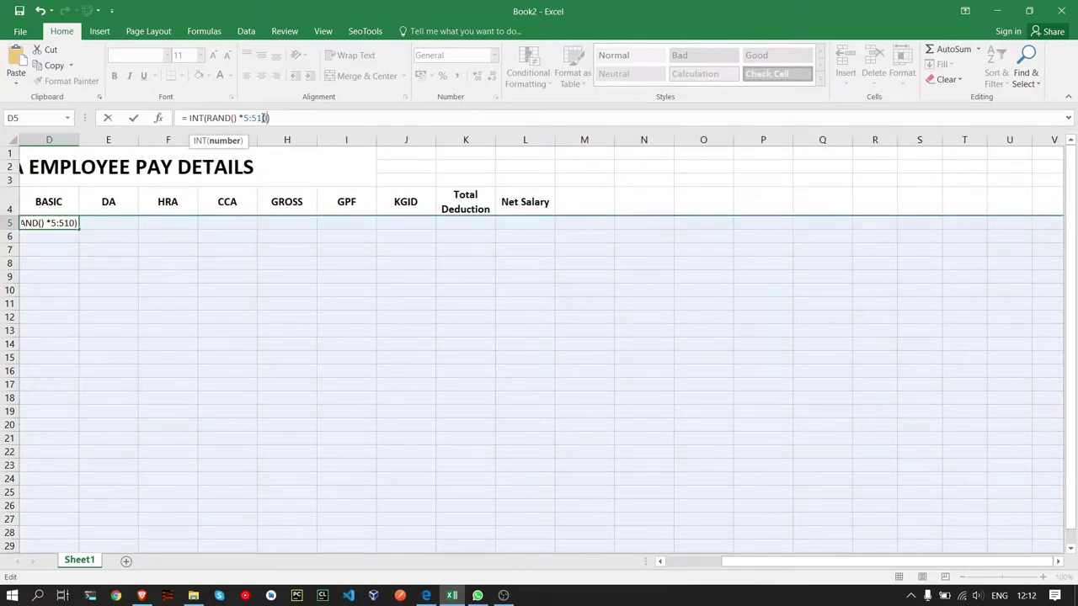
{"action": "key", "text": "BackSpace"}
{"action": "key", "text": "BackSpace"}
{"action": "key", "text": "BackSpace"}
{"action": "key", "text": "BackSpace"}
{"action": "type", "text": "10)"}
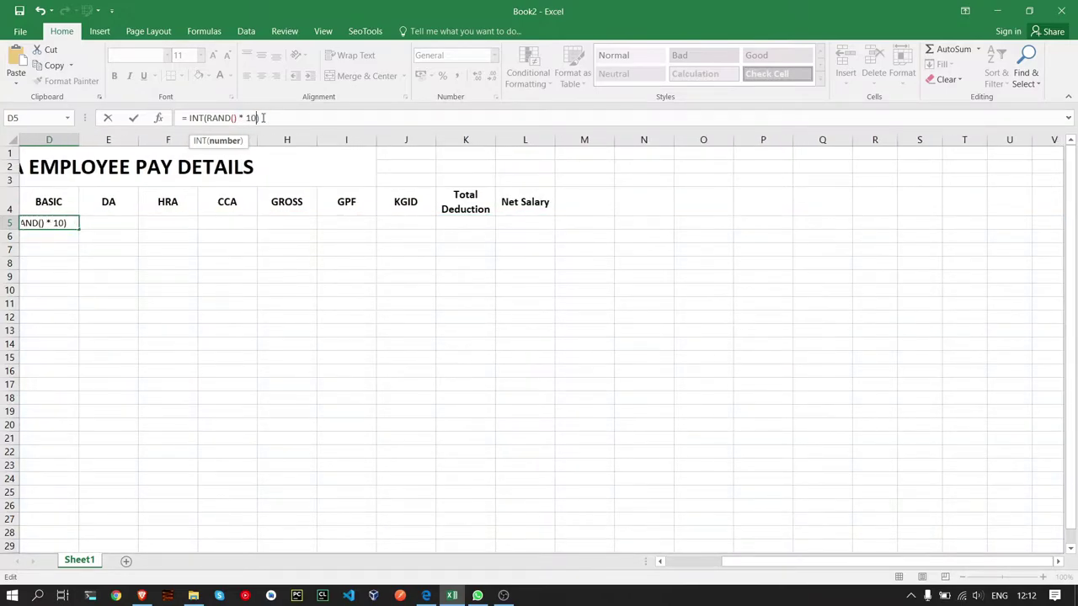
{"action": "type", "text": "0000"}
{"action": "key", "text": "BackSpace"}
{"action": "key", "text": "Return"}
{"action": "left_click_drag", "start_coordinate": [773, 565], "coordinate": [665, 570]}
{"action": "left_click", "coordinate": [243, 224]}
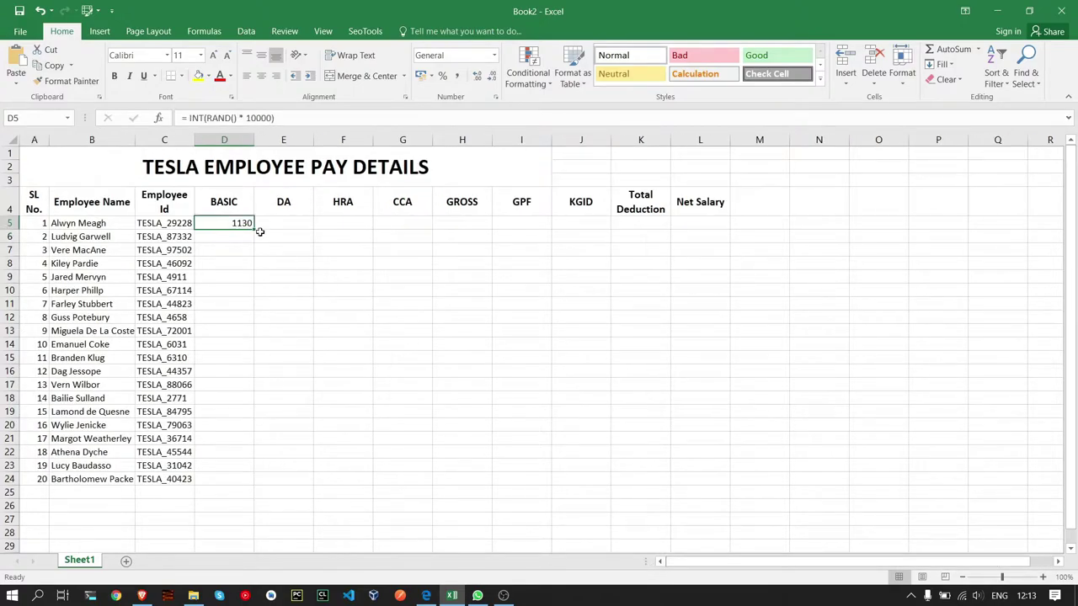
{"action": "left_click_drag", "start_coordinate": [259, 232], "coordinate": [261, 492]}
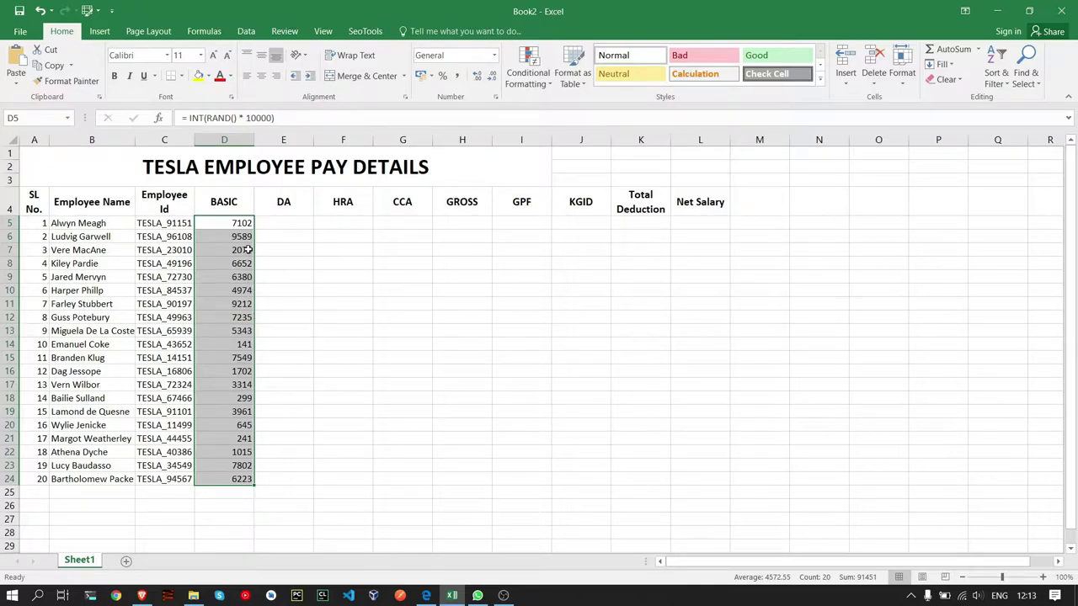
- Revise the formula to =INT(RAND()*10000+10000) and refill it down to D24
{"action": "left_click", "coordinate": [272, 119]}
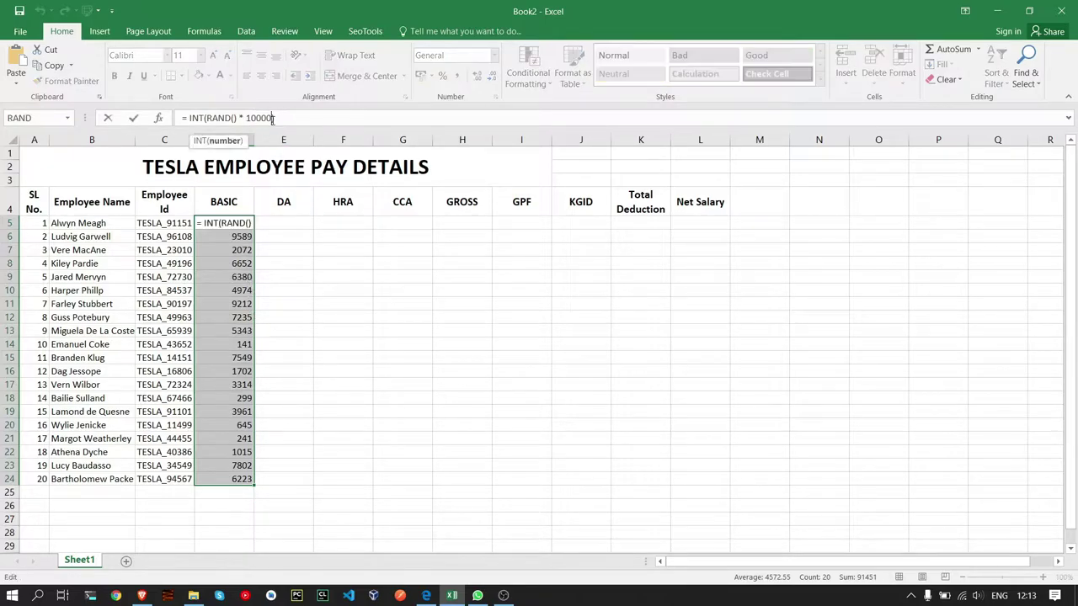
{"action": "type", "text": " +5"}
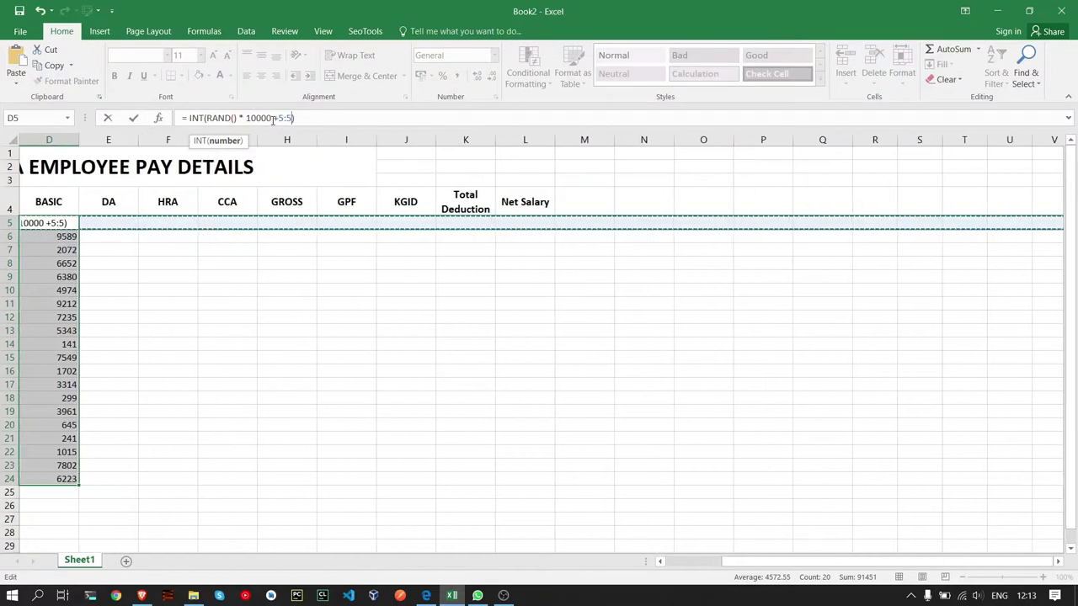
{"action": "type", "text": ")"}
{"action": "key", "text": "BackSpace"}
{"action": "type", "text": "1"}
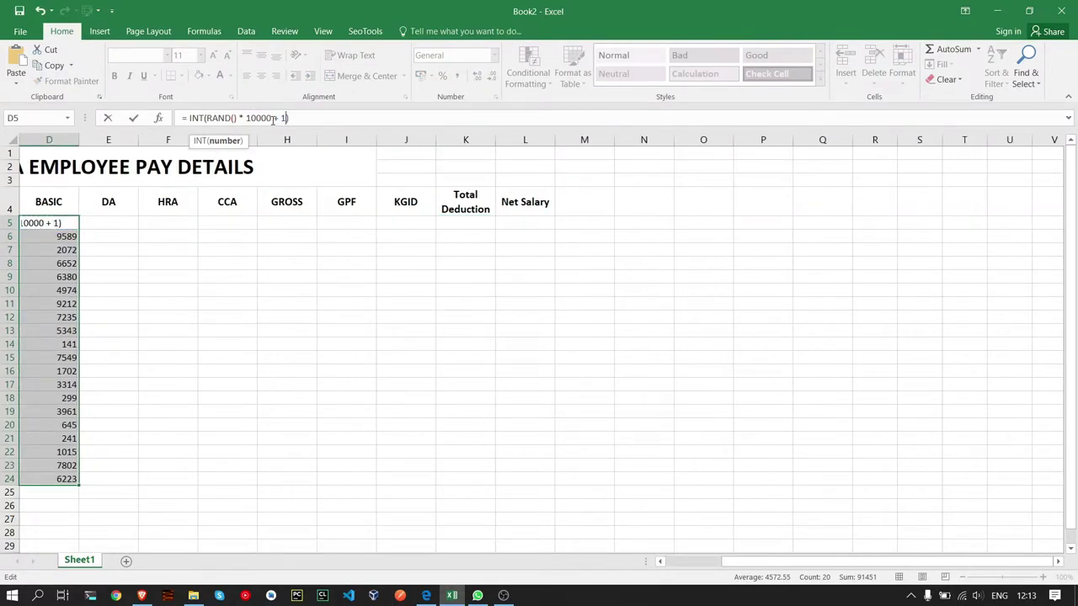
{"action": "type", "text": "000"}
{"action": "type", "text": "0"}
{"action": "key", "text": "Return"}
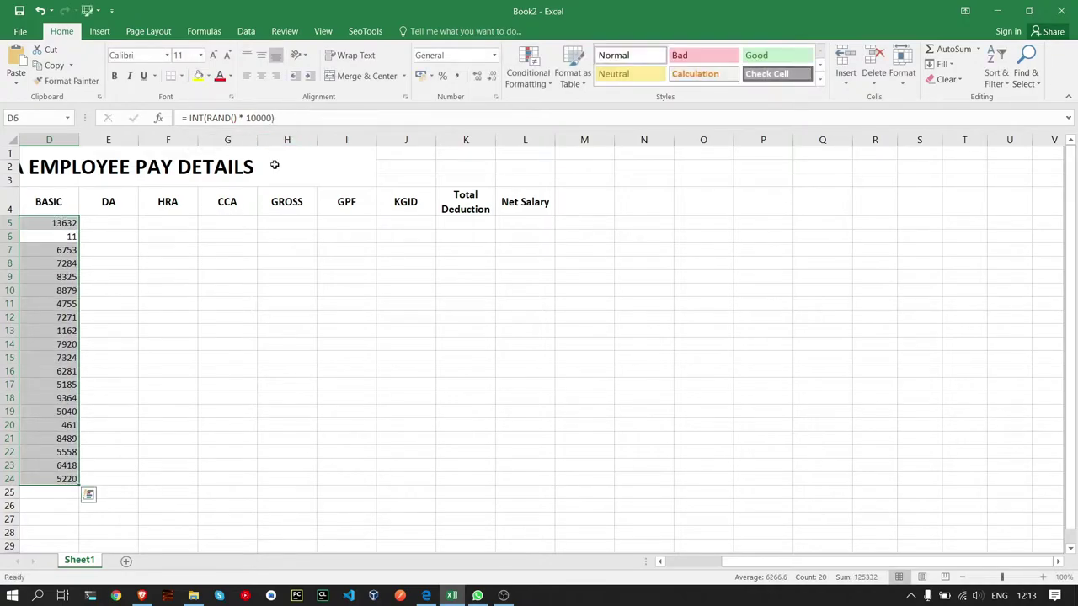
{"action": "left_click", "coordinate": [71, 224]}
{"action": "left_click_drag", "start_coordinate": [74, 234], "coordinate": [77, 488]}
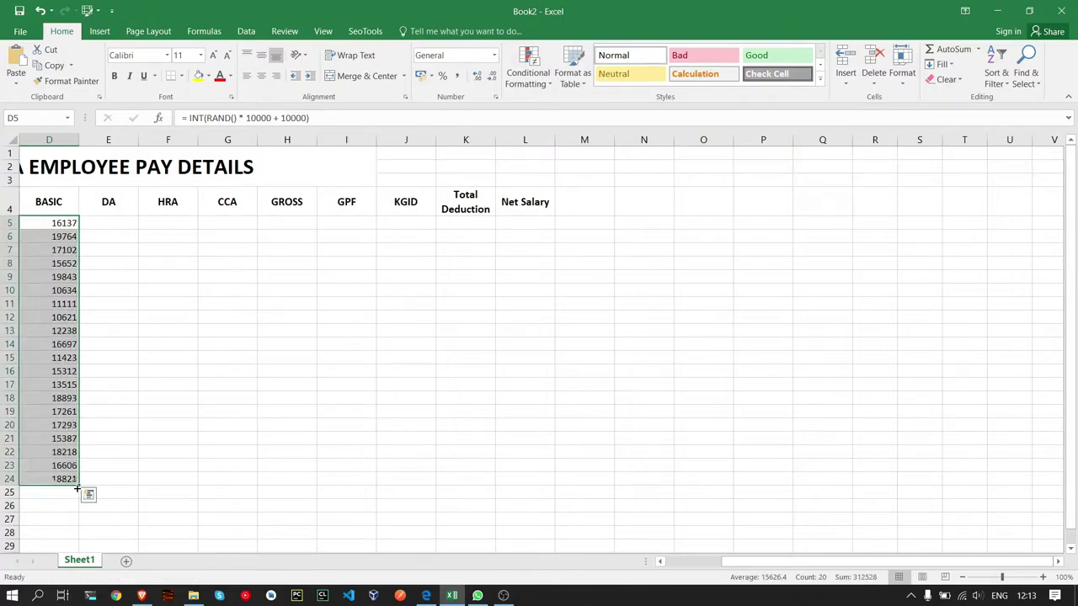
{"action": "left_click_drag", "start_coordinate": [729, 566], "coordinate": [671, 564]}
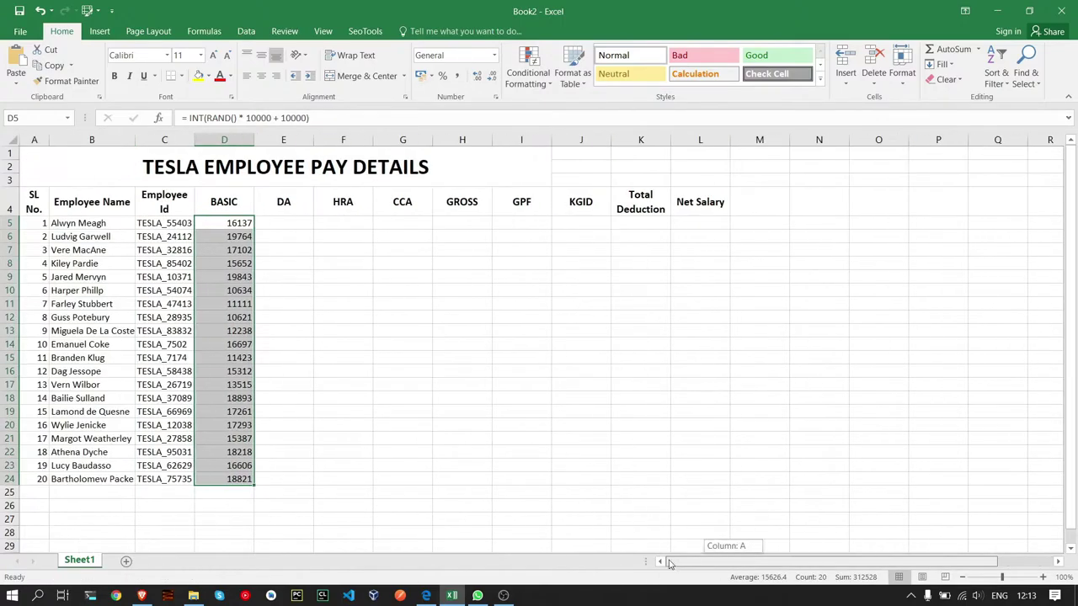
- Centre the whole table A4:L24 horizontally and vertically
{"action": "left_click", "coordinate": [428, 359]}
{"action": "left_click", "coordinate": [291, 266]}
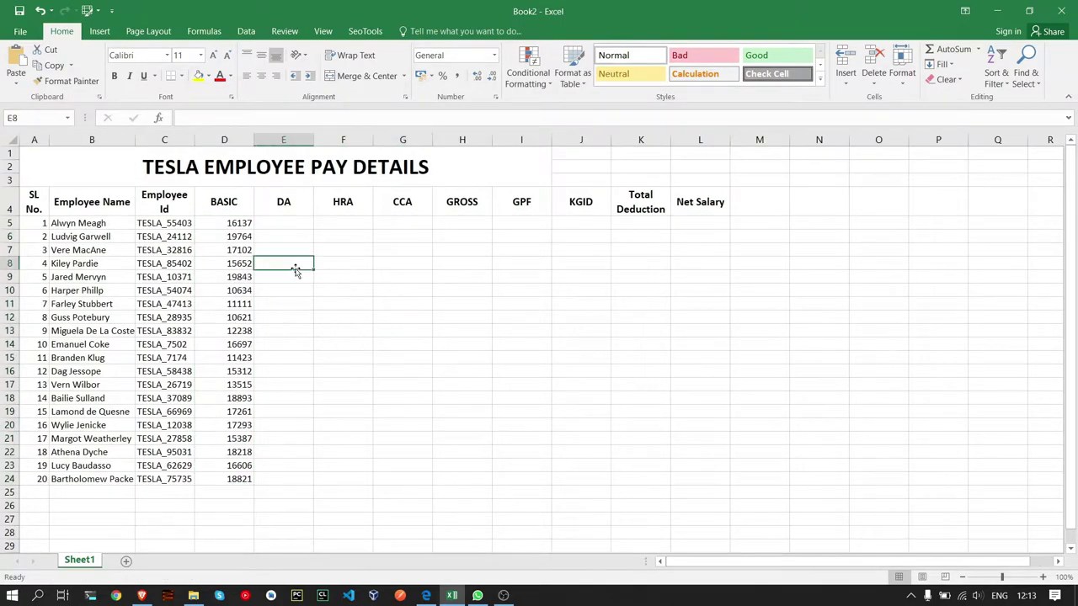
{"action": "left_click", "coordinate": [37, 201]}
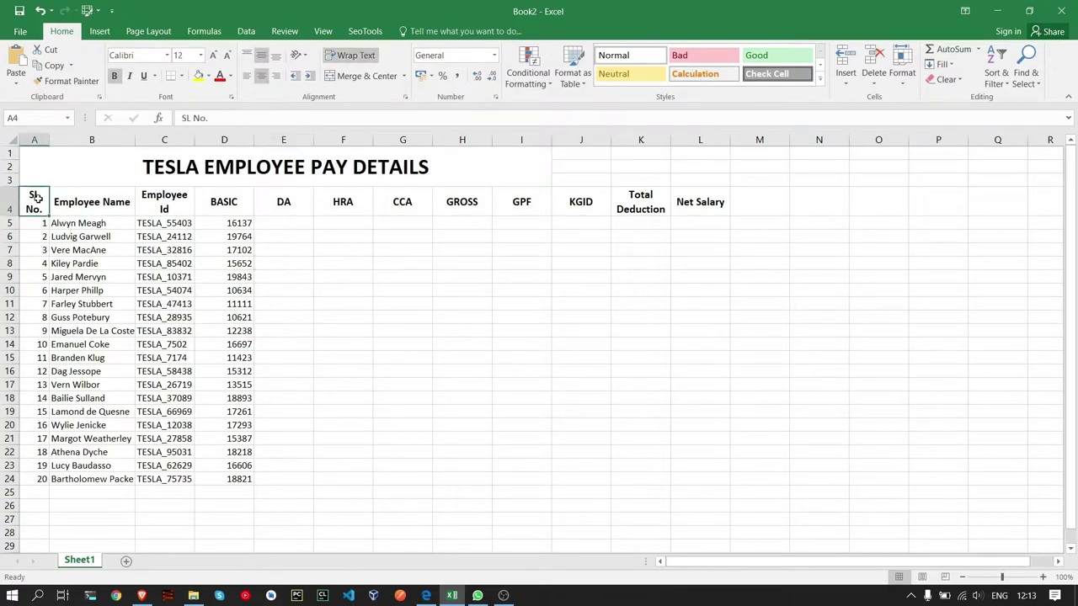
{"action": "left_click", "coordinate": [707, 481]}
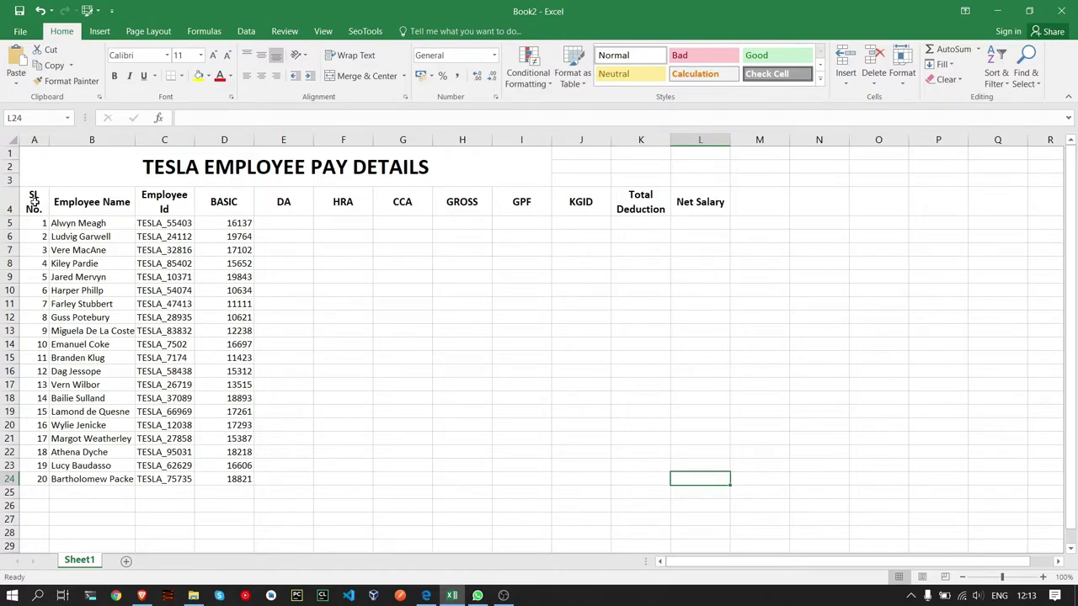
{"action": "left_click", "coordinate": [39, 202], "text": "shift"}
{"action": "left_click", "coordinate": [261, 75]}
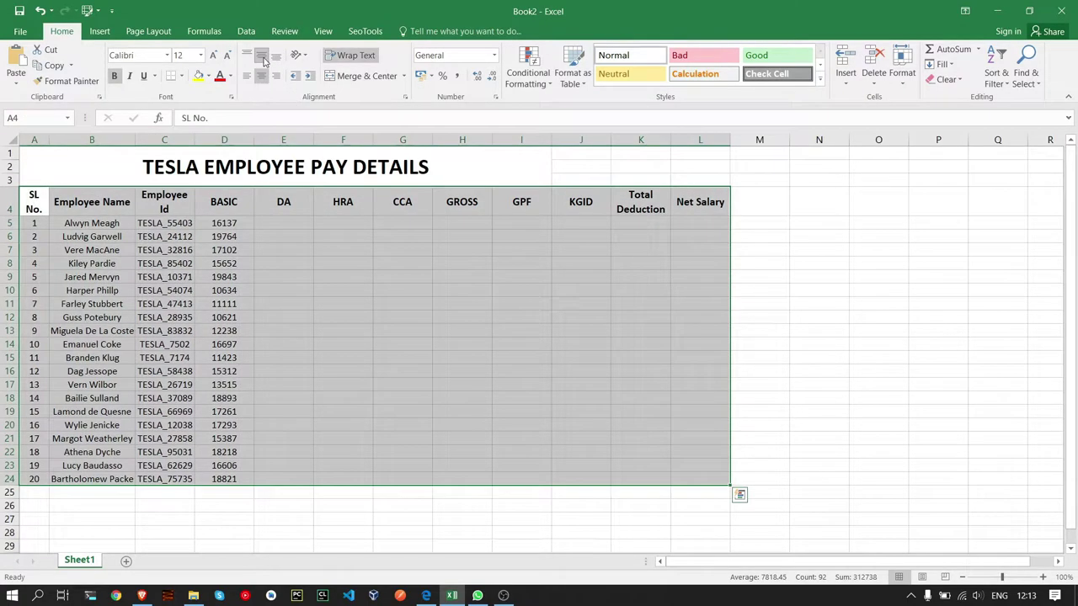
{"action": "left_click", "coordinate": [263, 60]}
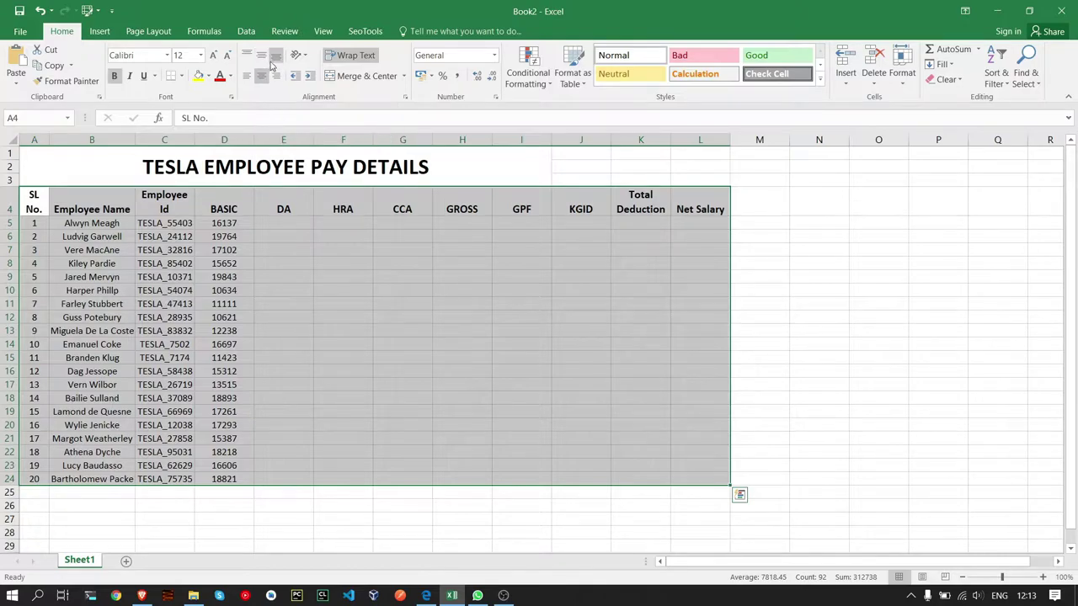
{"action": "left_click", "coordinate": [263, 61]}
{"action": "left_click", "coordinate": [352, 316]}
{"action": "left_click", "coordinate": [286, 222]}
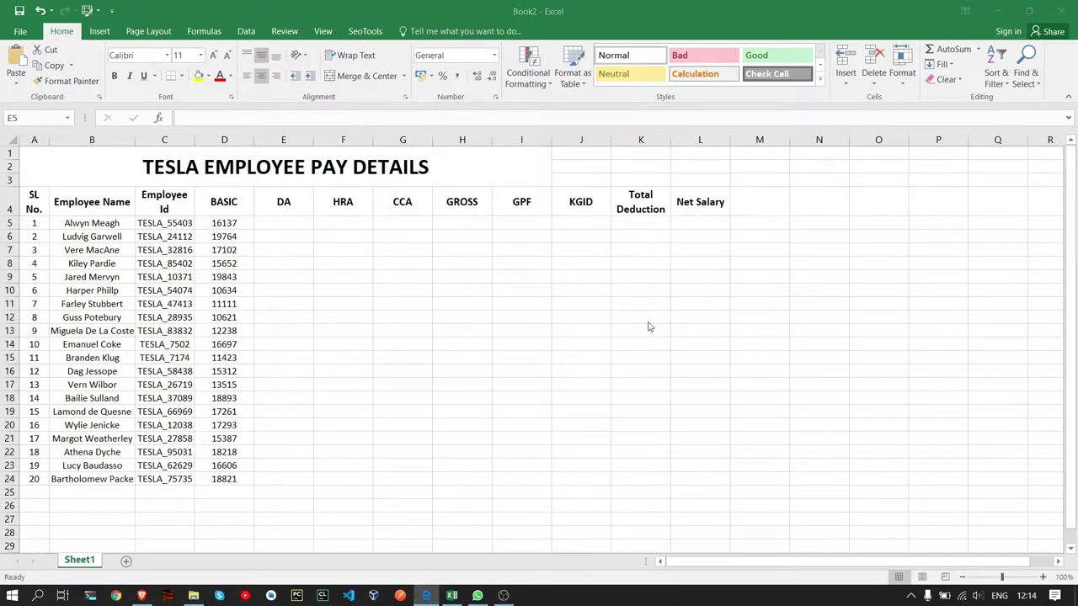
- Enter =D5*0.6 in E5 and fill it down to E24
{"action": "left_click", "coordinate": [297, 221]}
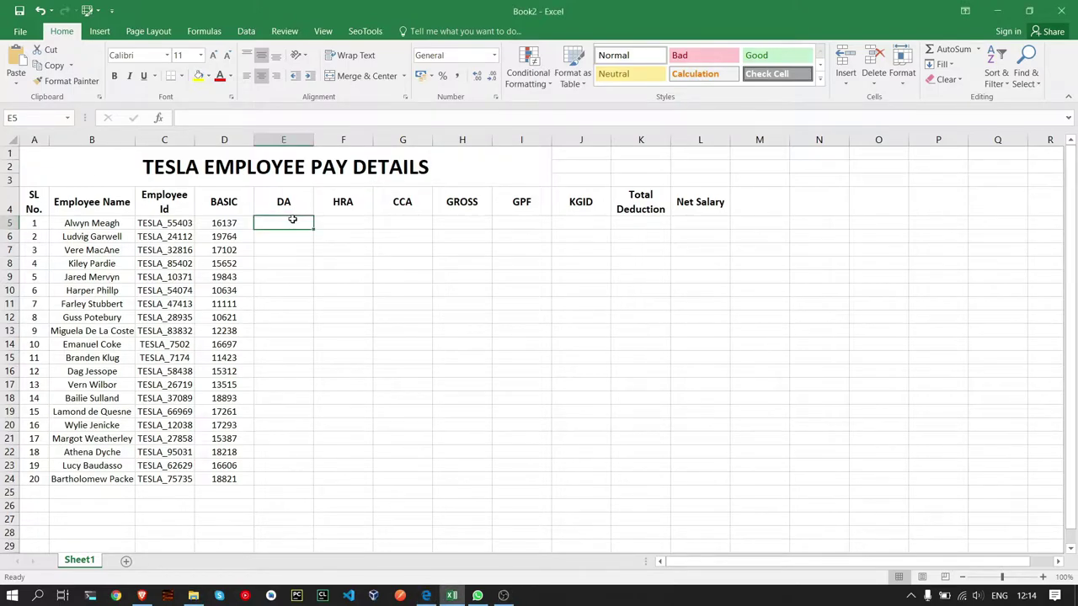
{"action": "left_click", "coordinate": [261, 118]}
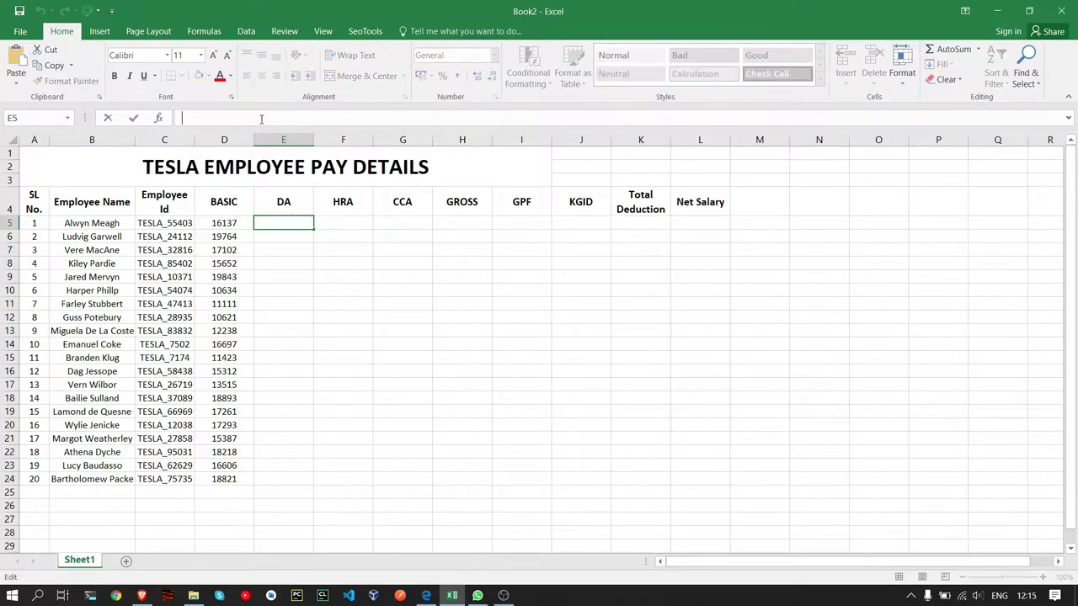
{"action": "type", "text": "= "}
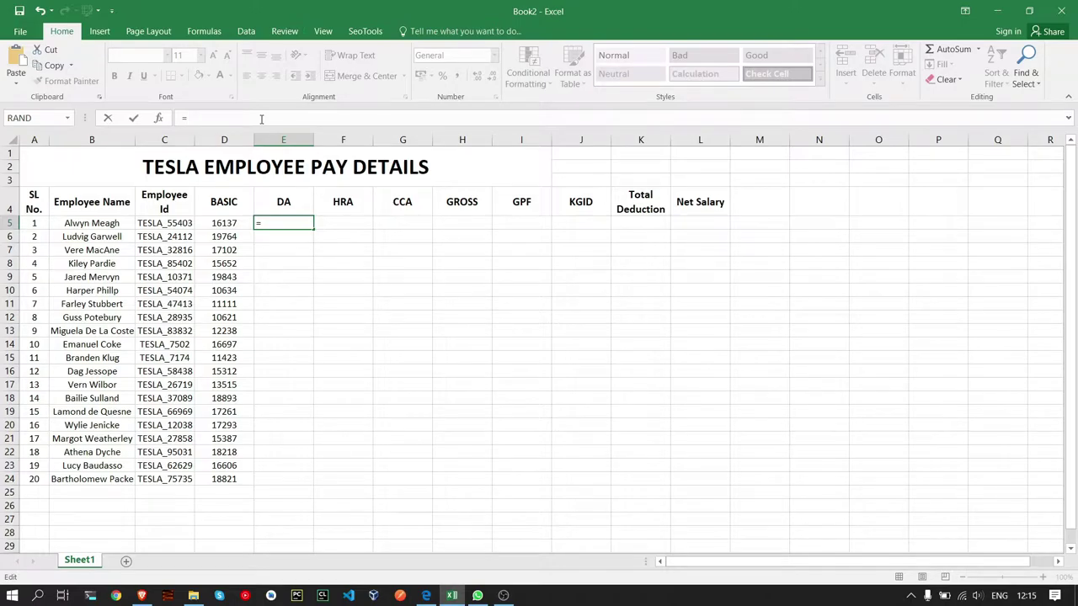
{"action": "type", "text": "d5 * "}
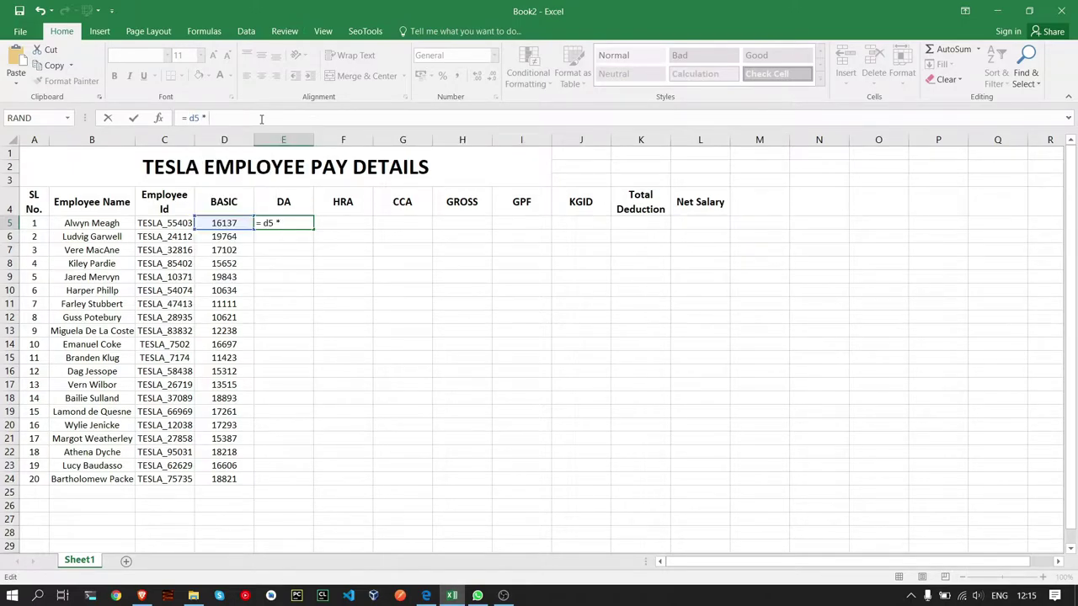
{"action": "type", "text": "0."}
{"action": "type", "text": "6"}
{"action": "key", "text": "Return"}
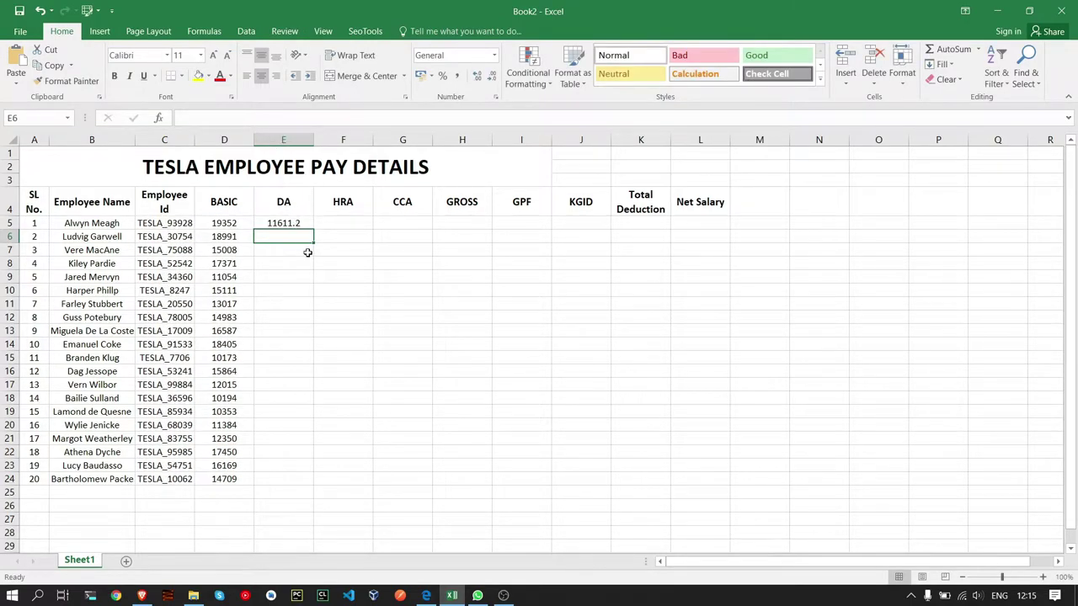
{"action": "left_click", "coordinate": [288, 223]}
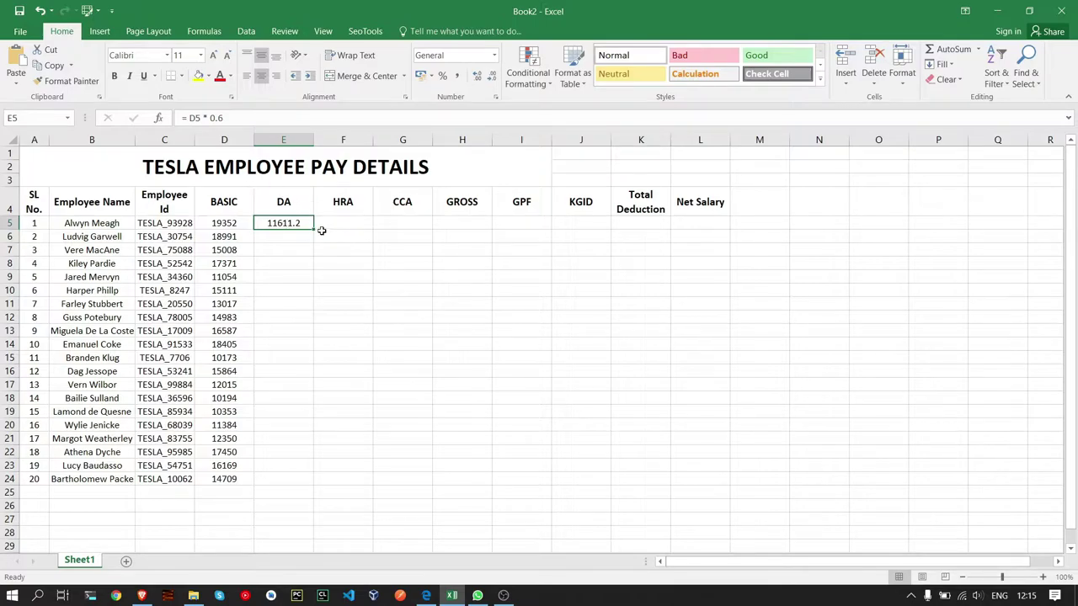
{"action": "left_click_drag", "start_coordinate": [313, 229], "coordinate": [313, 484]}
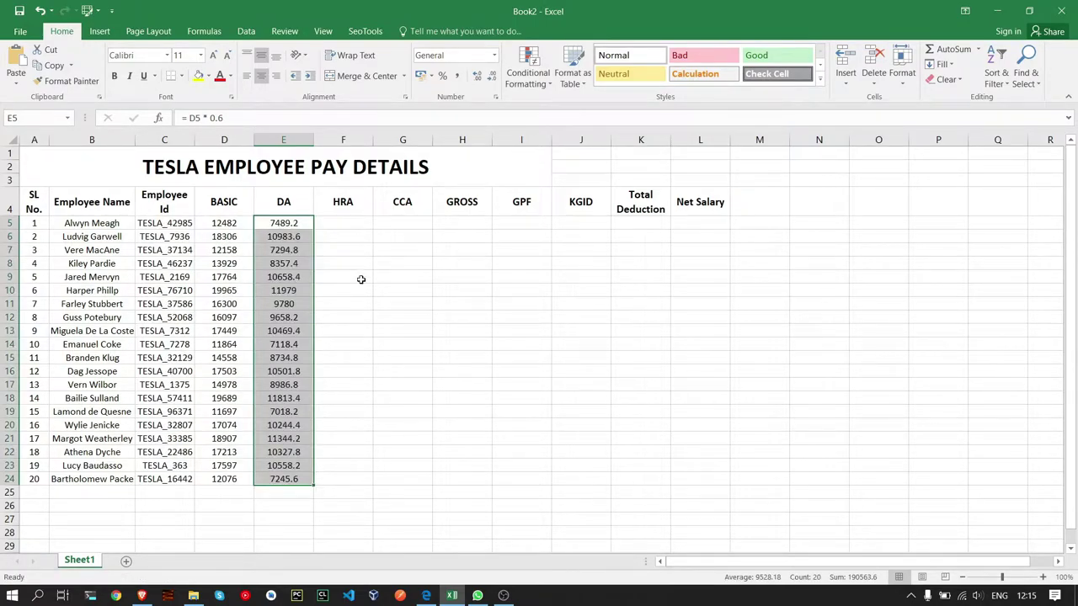
- Enter =D5*0.075 in F5 and fill it down to F24
{"action": "left_click", "coordinate": [343, 222]}
{"action": "left_click", "coordinate": [231, 122]}
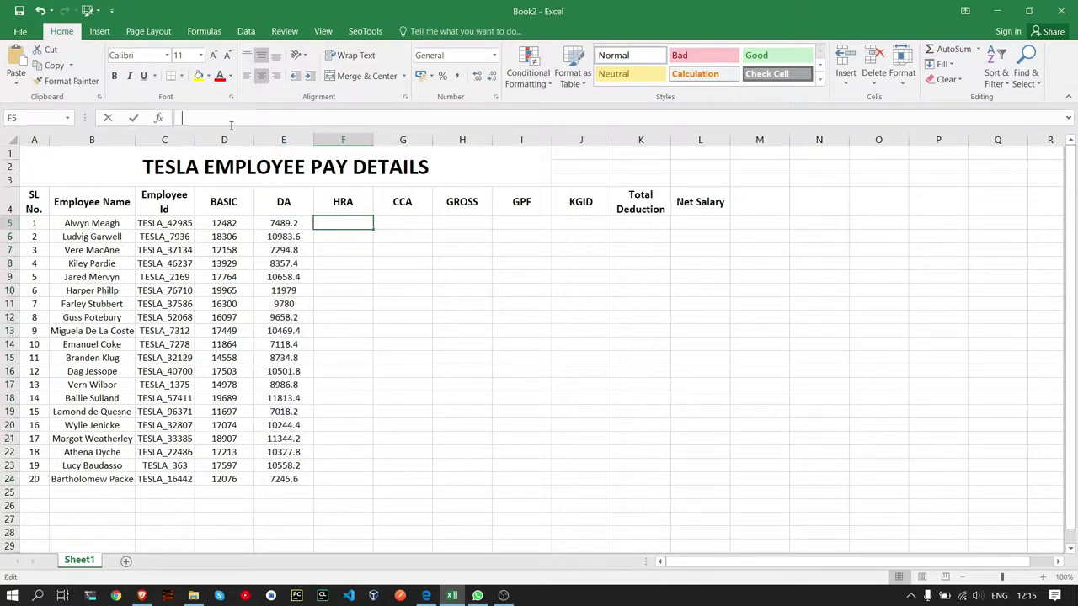
{"action": "type", "text": "="}
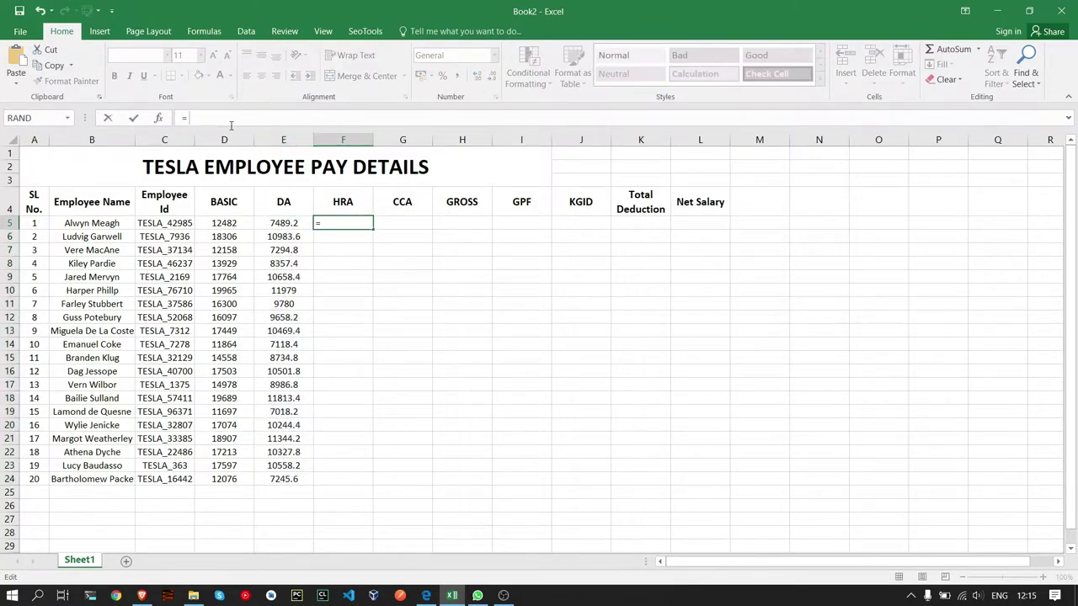
{"action": "type", "text": " D5 * 0"}
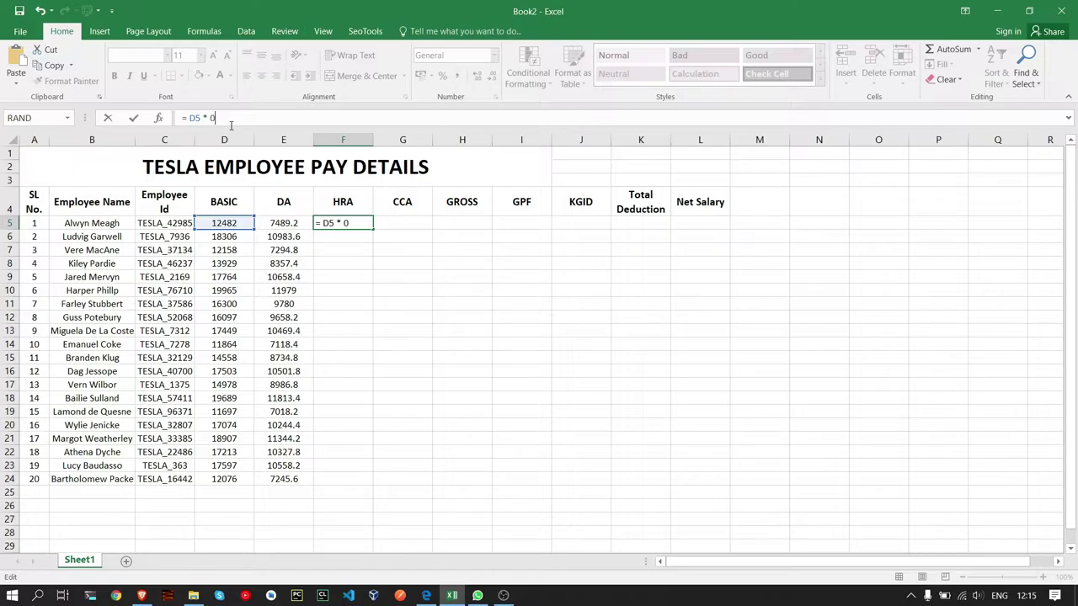
{"action": "type", "text": "0"}
{"action": "key", "text": "BackSpace"}
{"action": "type", "text": "75"}
{"action": "key", "text": "Left"}
{"action": "type", "text": "0."}
{"action": "key", "text": "Return"}
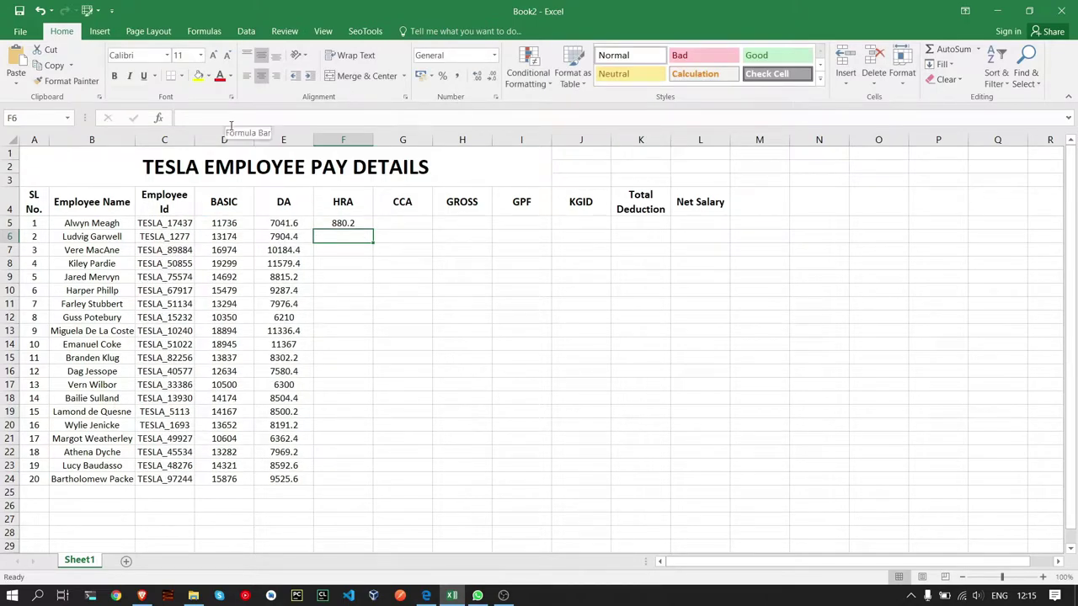
{"action": "left_click", "coordinate": [345, 223]}
{"action": "left_click_drag", "start_coordinate": [373, 230], "coordinate": [364, 482]}
{"action": "left_click", "coordinate": [428, 367]}
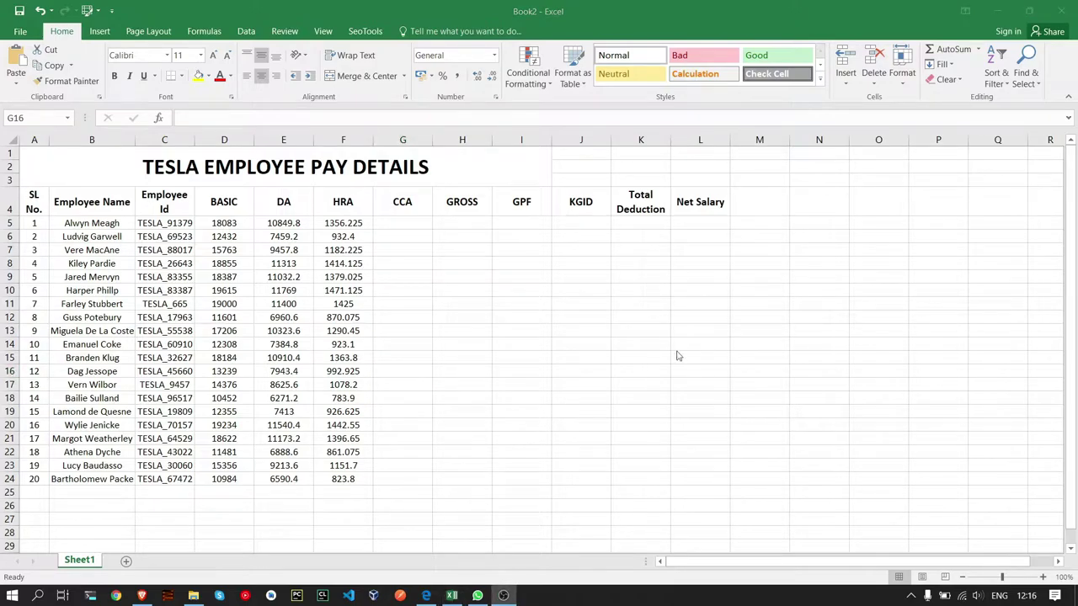
- Enter 100 in G5, copy it down to G24, and check the CCA cells
{"action": "key", "text": "BackSpace"}
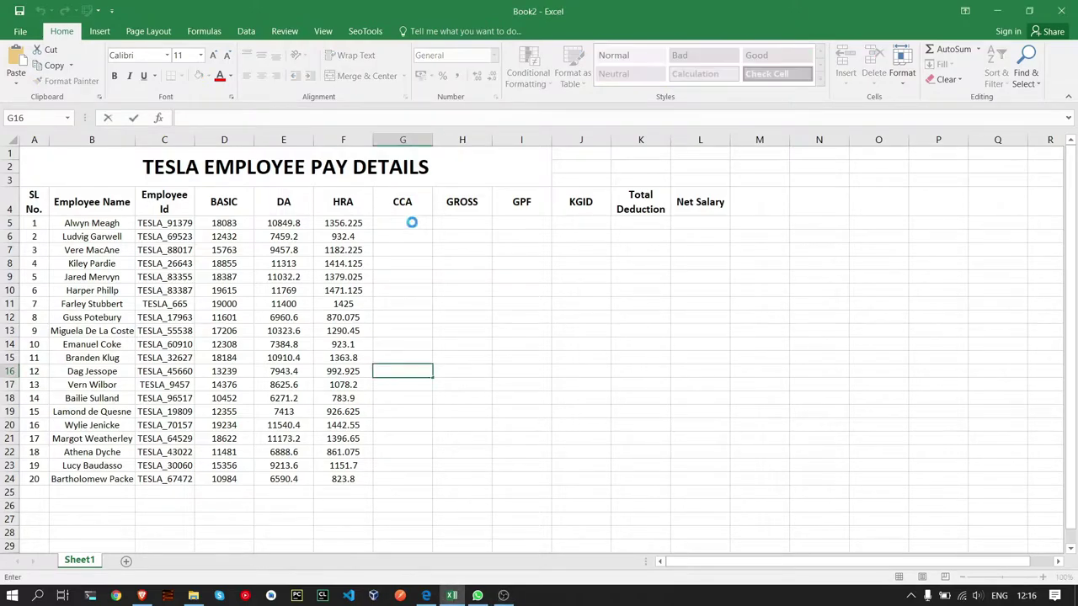
{"action": "left_click", "coordinate": [412, 222]}
{"action": "type", "text": "100"}
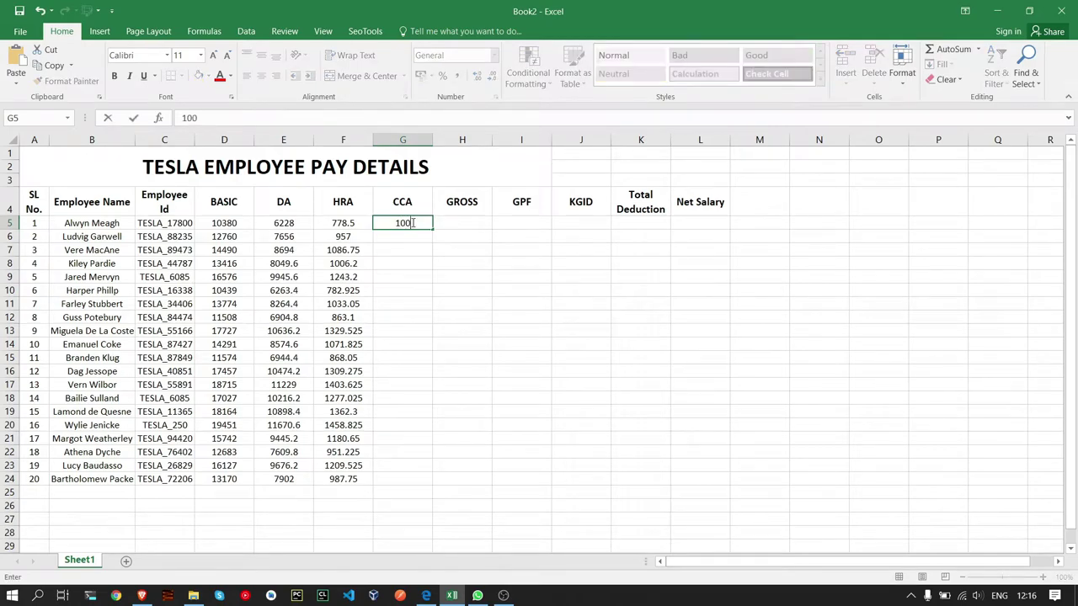
{"action": "left_click", "coordinate": [411, 223]}
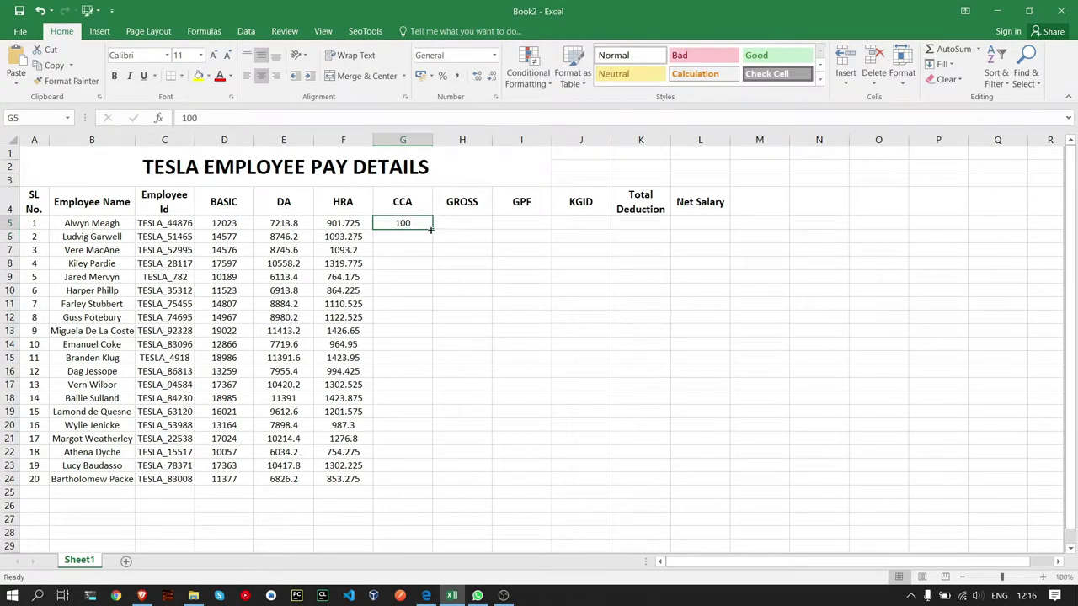
{"action": "left_click_drag", "start_coordinate": [433, 229], "coordinate": [434, 489]}
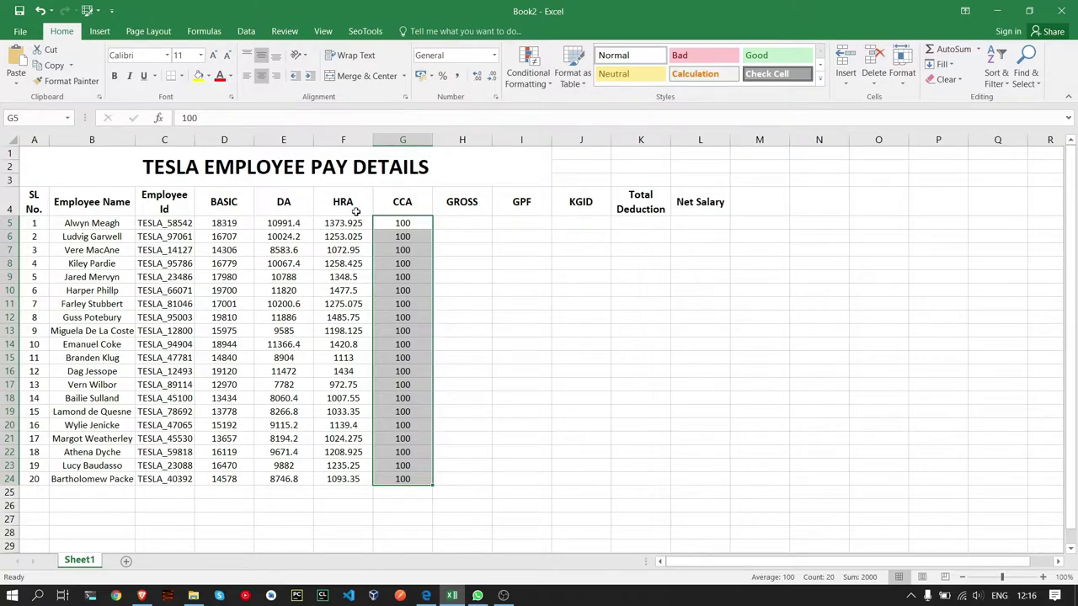
{"action": "left_click", "coordinate": [408, 197]}
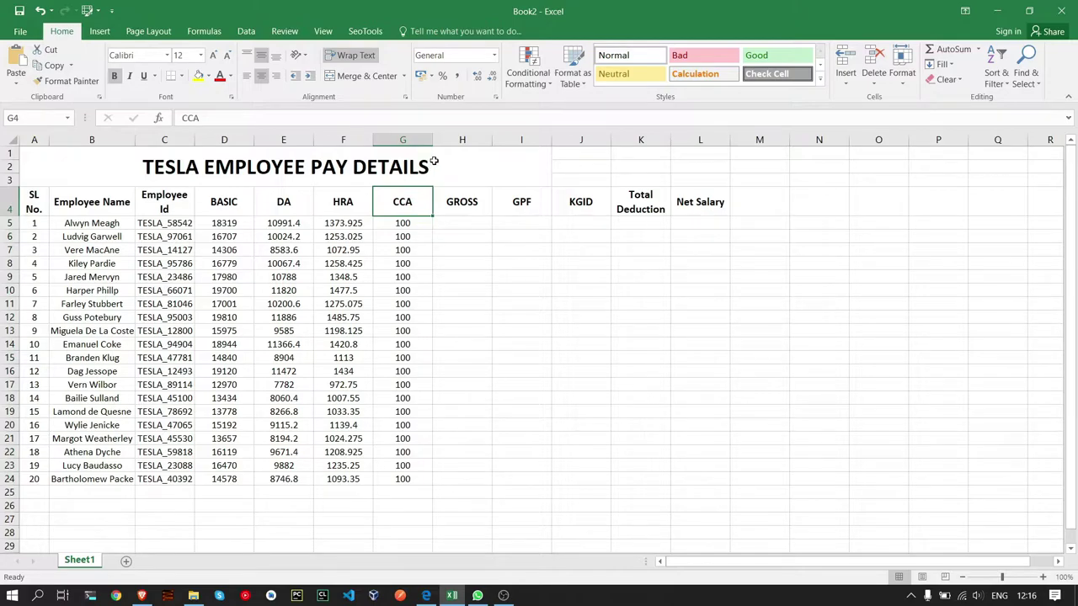
{"action": "left_click", "coordinate": [425, 320]}
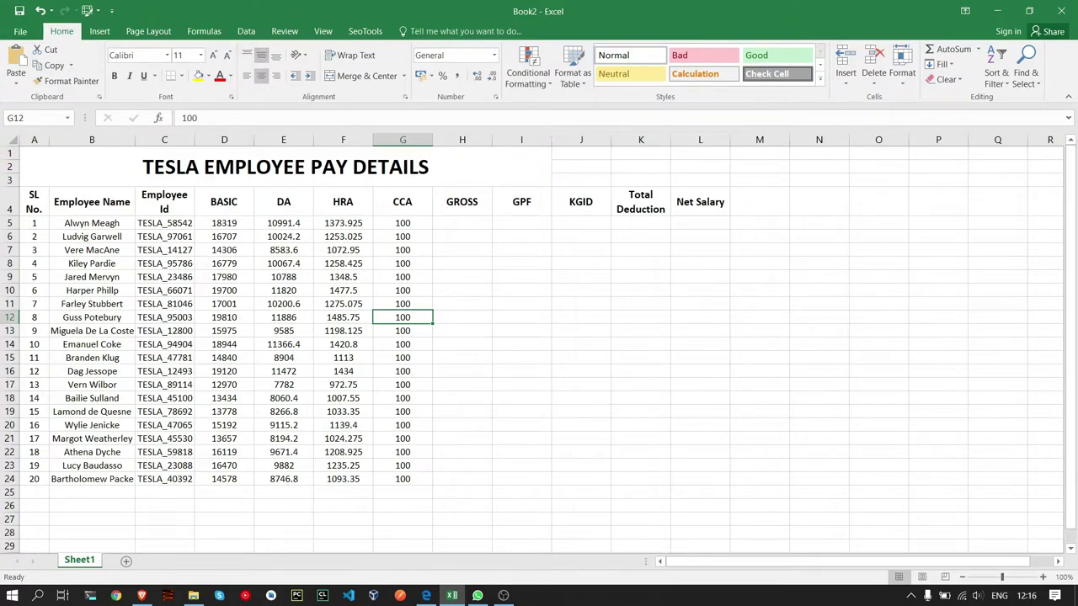
- Enter =SUM(D5:G5) in H5, fixing the #NAME? error, and fill it down to H24
{"action": "left_click", "coordinate": [461, 224]}
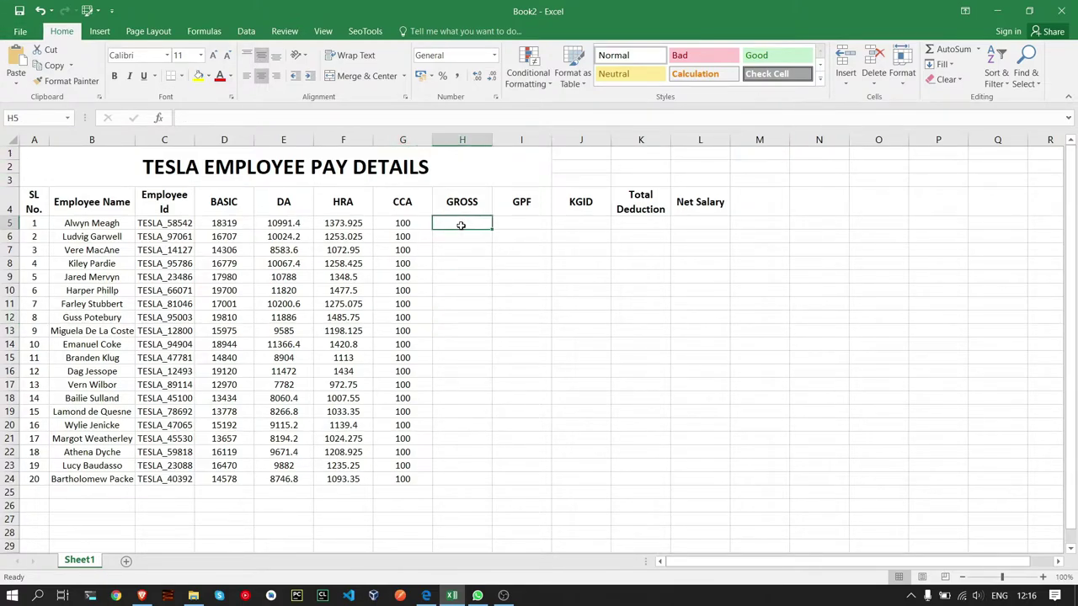
{"action": "type", "text": "="}
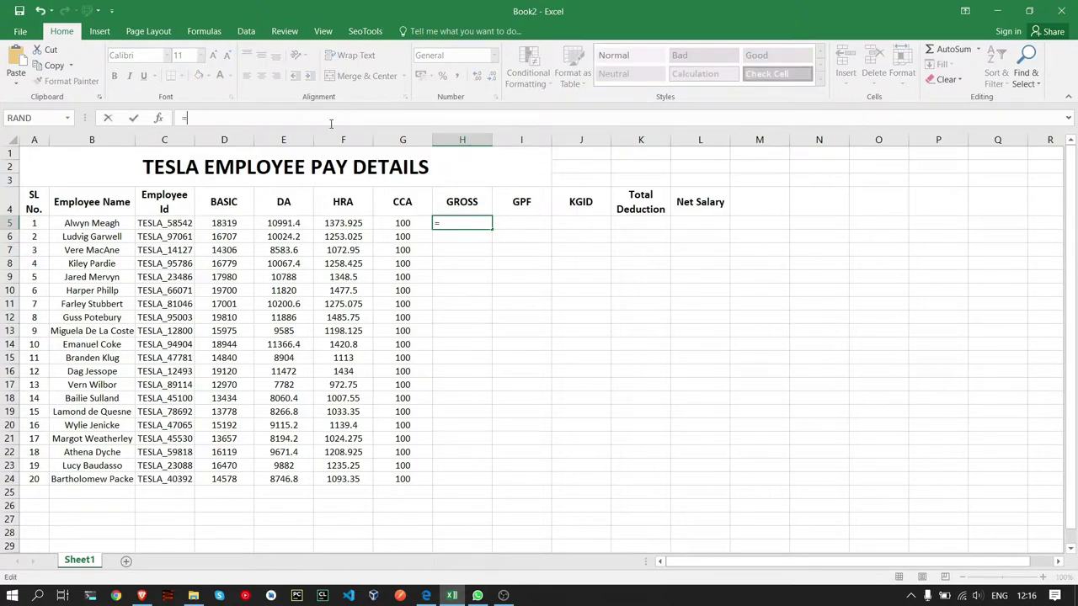
{"action": "type", "text": " SUM "}
{"action": "type", "text": "(D"}
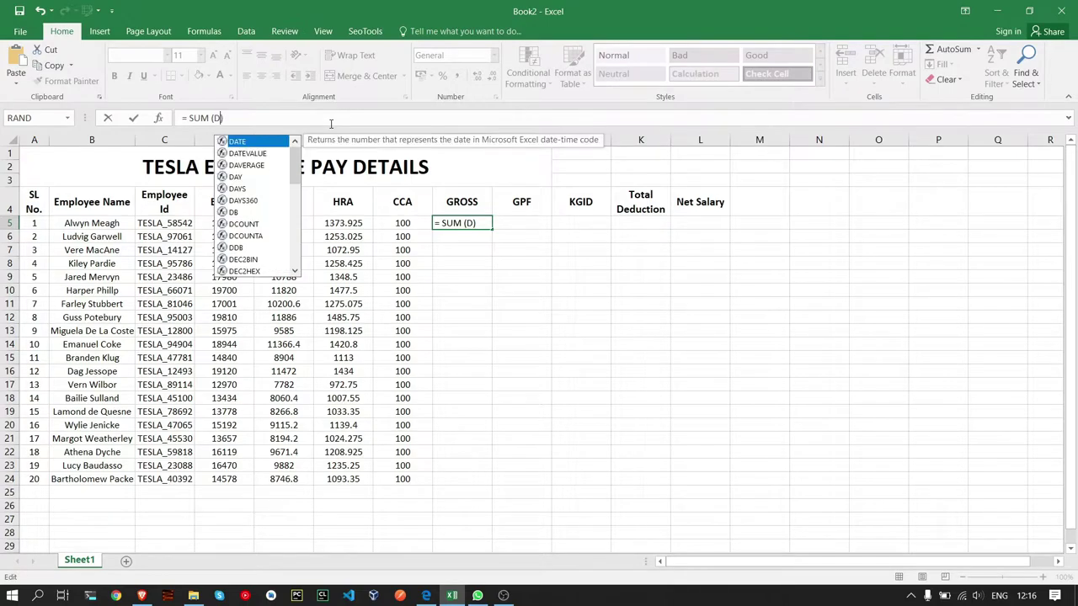
{"action": "type", "text": "5):"}
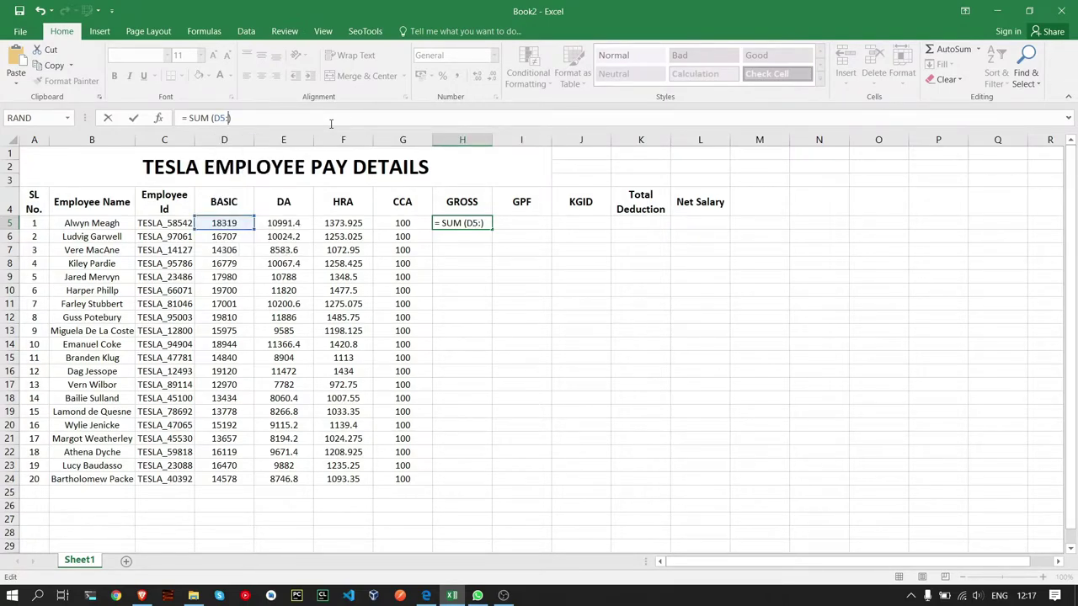
{"action": "type", "text": "G5"}
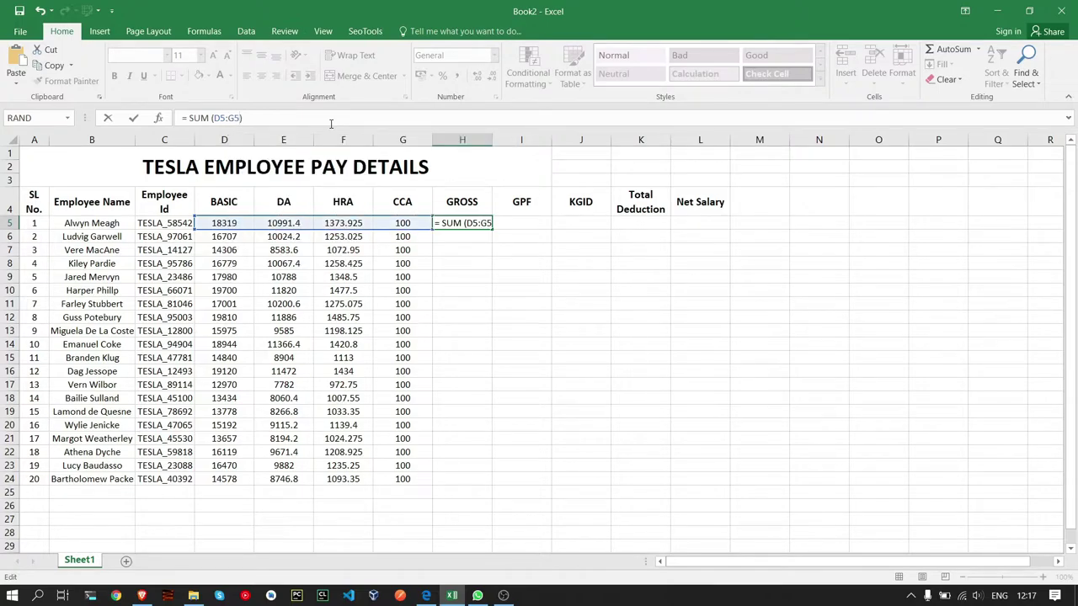
{"action": "key", "text": "Return"}
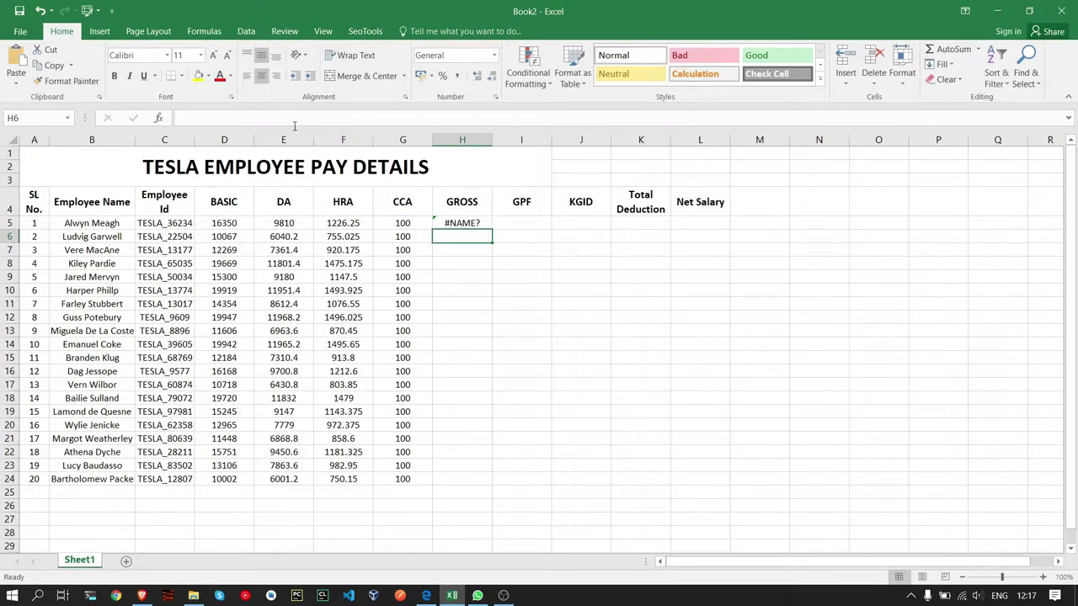
{"action": "left_click", "coordinate": [460, 221]}
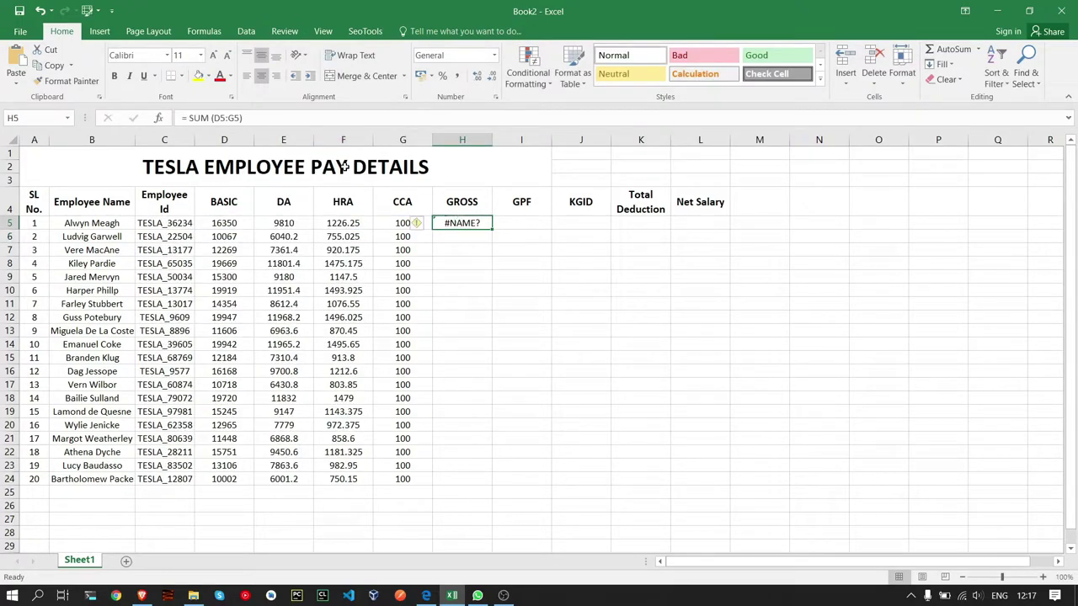
{"action": "left_click", "coordinate": [231, 117]}
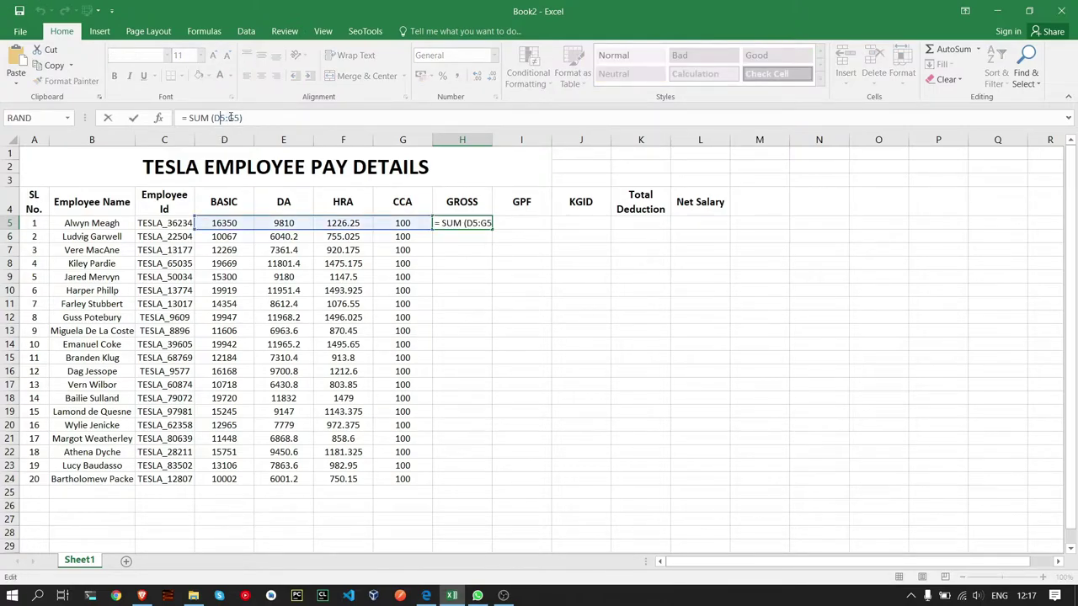
{"action": "key", "text": "Return"}
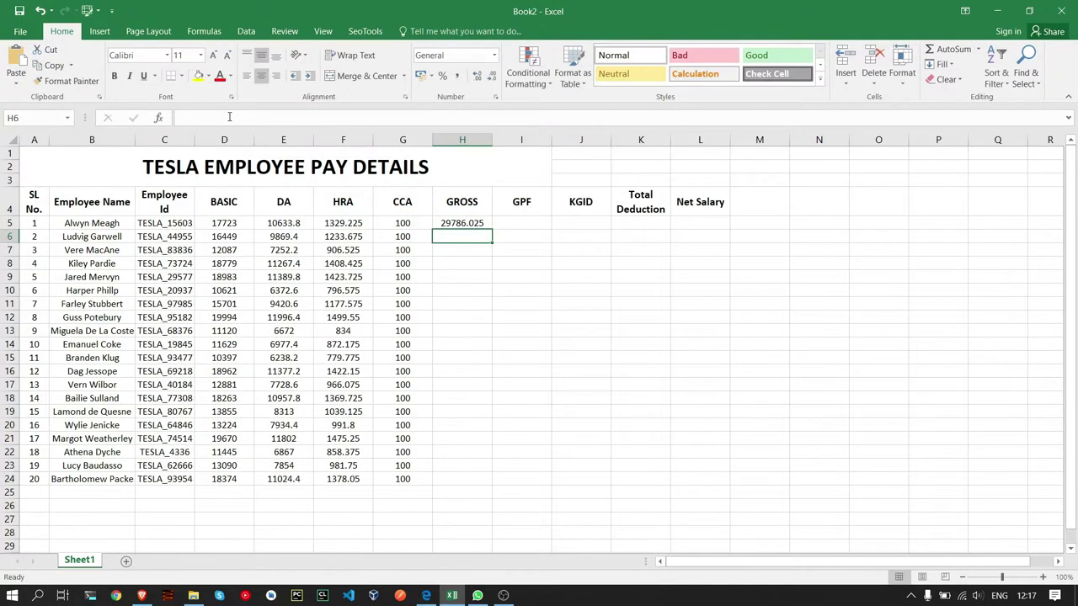
{"action": "left_click", "coordinate": [459, 225]}
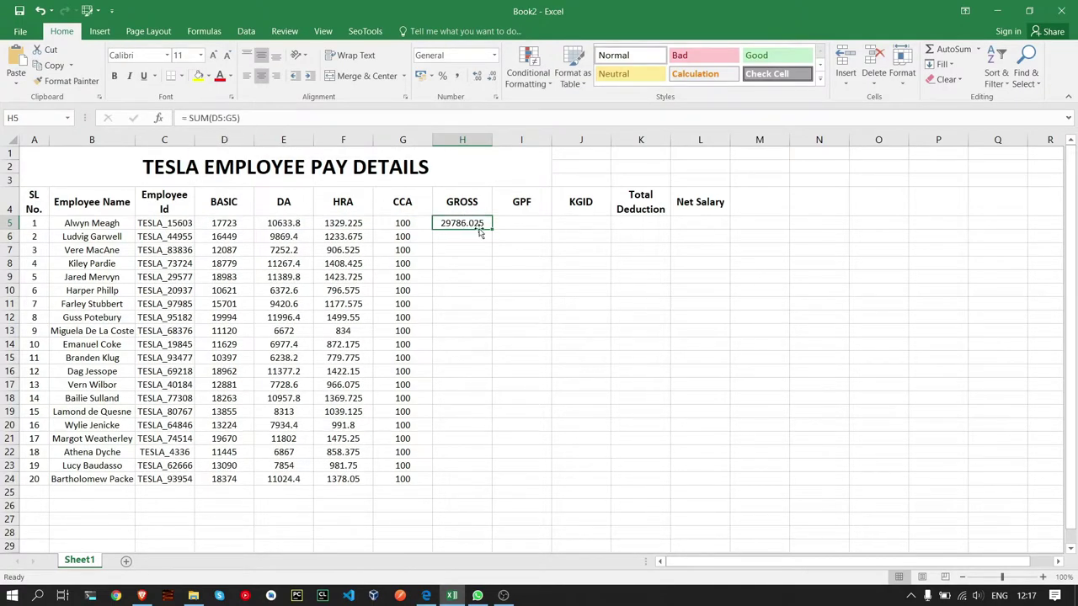
{"action": "left_click_drag", "start_coordinate": [490, 232], "coordinate": [499, 483]}
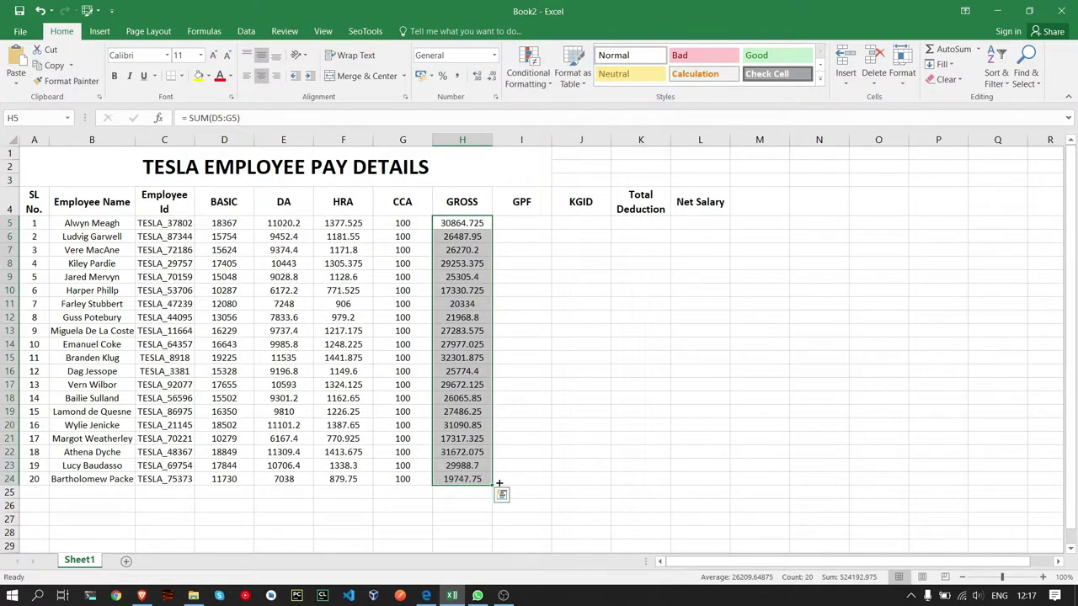
{"action": "key", "text": "Escape"}
{"action": "key", "text": "alt+Tab"}
{"action": "key", "text": "alt+Tab"}
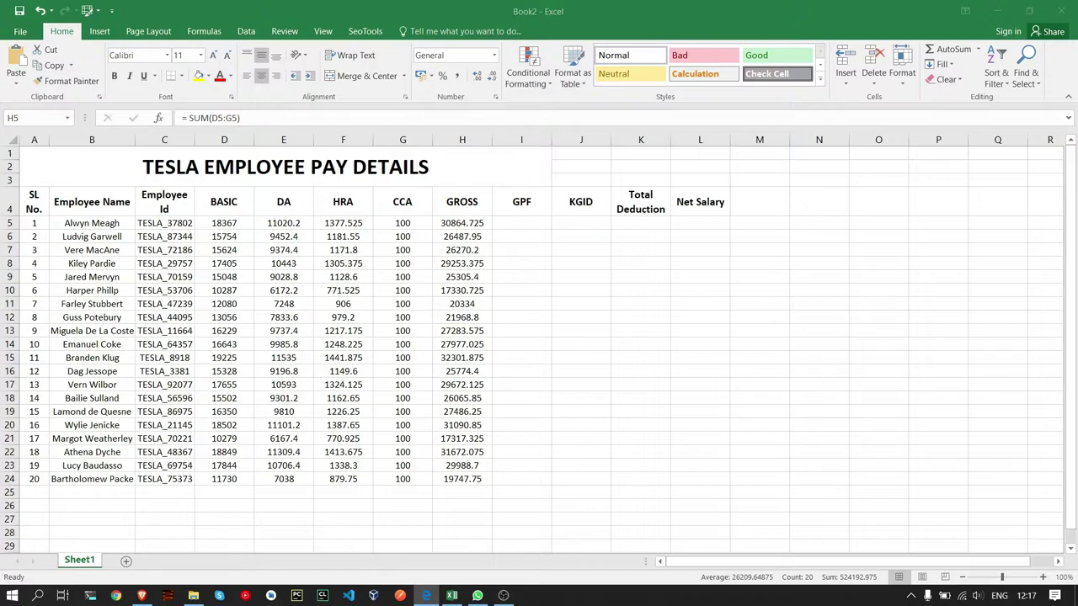
- Enter a random INT(RAND()) amount formula in GPF cell I5 and fill it down to I24
{"action": "left_click", "coordinate": [521, 223]}
{"action": "left_click", "coordinate": [258, 119]}
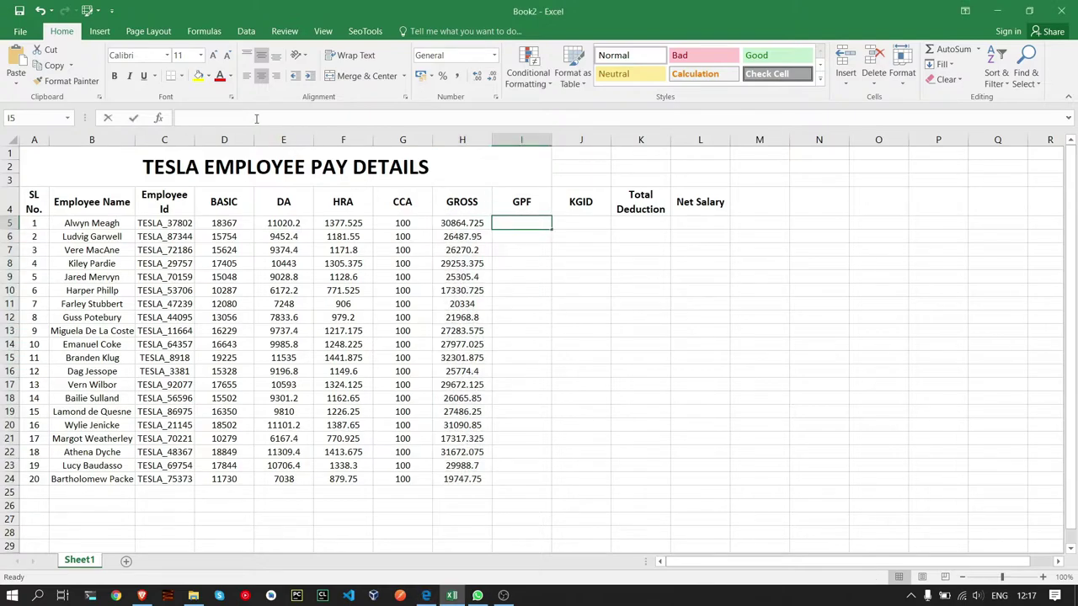
{"action": "type", "text": "="}
{"action": "type", "text": "s"}
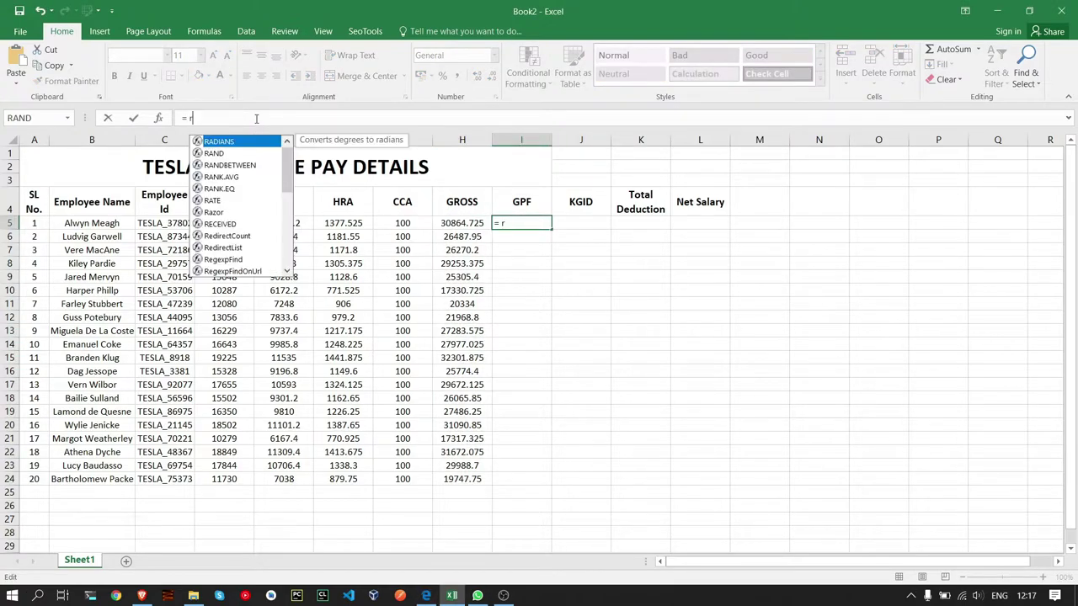
{"action": "key", "text": "BackSpace"}
{"action": "type", "text": "int"}
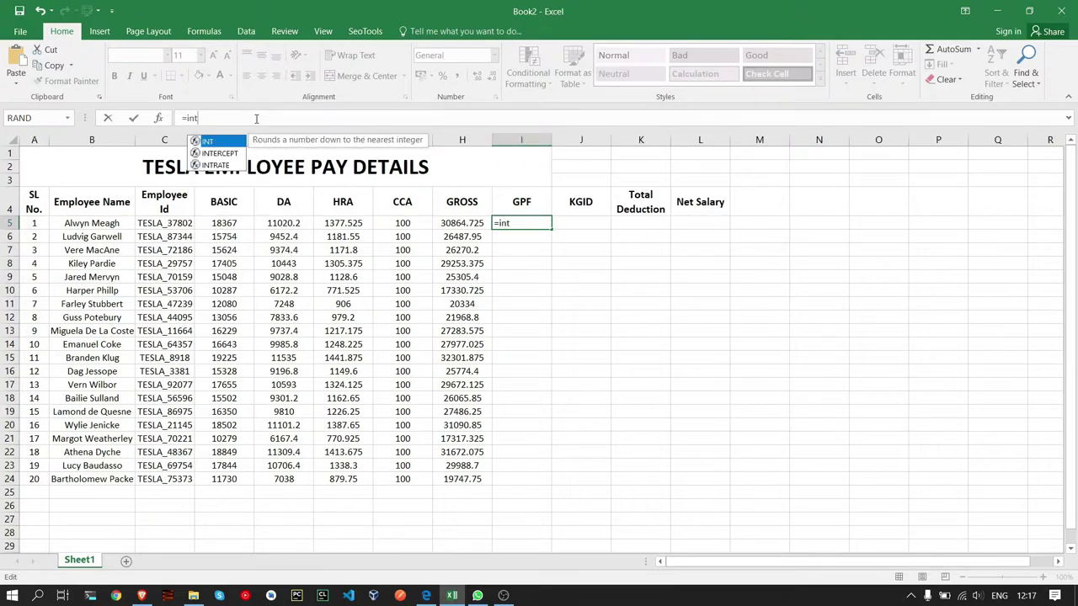
{"action": "type", "text": "("}
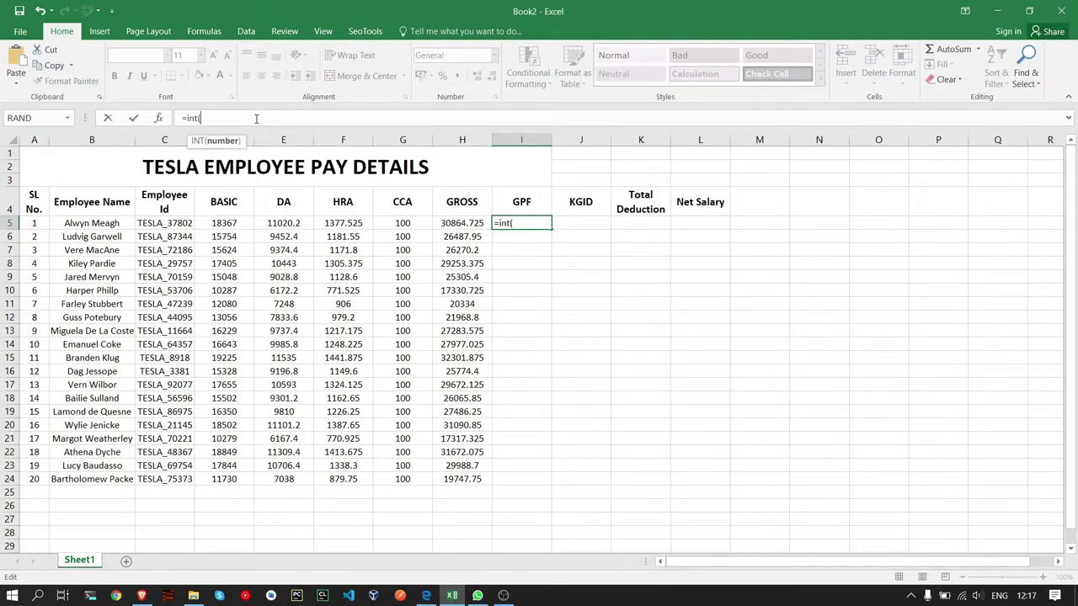
{"action": "type", "text": "rand() *5:51"}
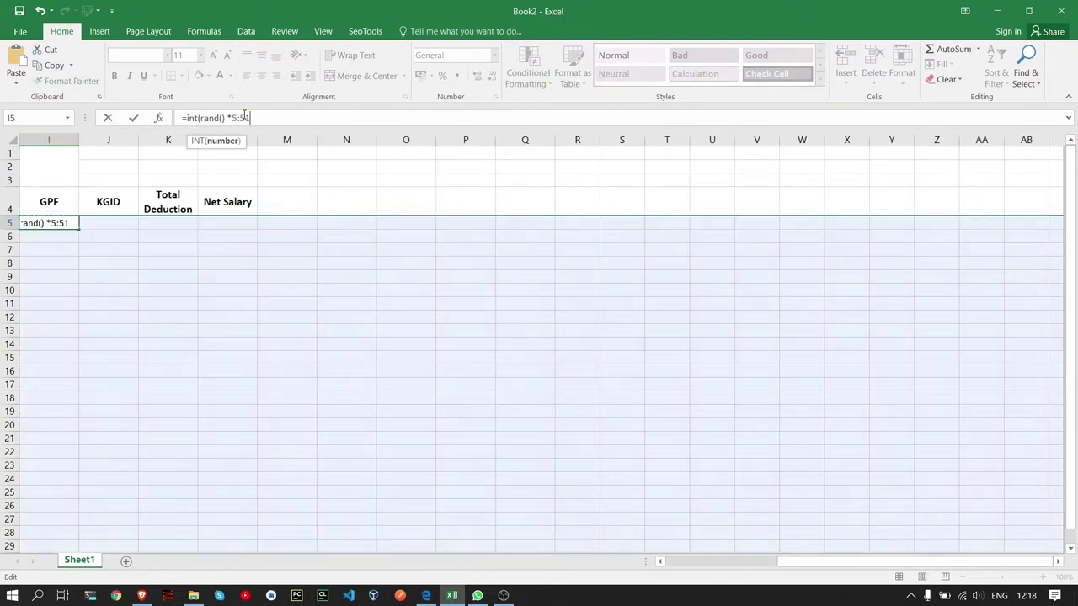
{"action": "type", "text": "000"}
{"action": "key", "text": "BackSpace"}
{"action": "key", "text": "BackSpace"}
{"action": "key", "text": "BackSpace"}
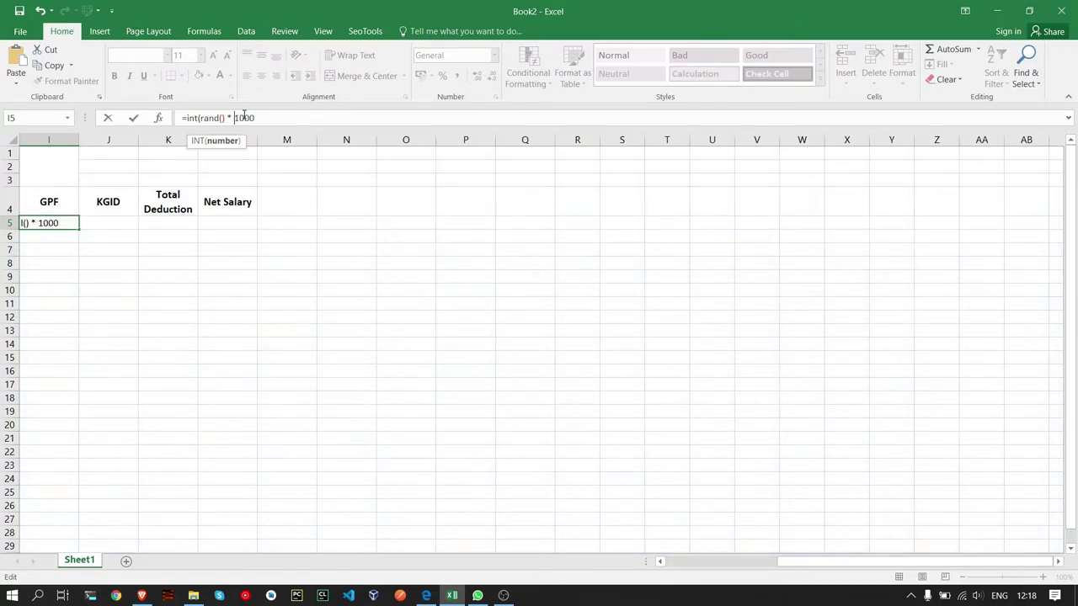
{"action": "key", "text": "BackSpace"}
{"action": "type", "text": "+"}
{"action": "key", "text": "shift+space"}
{"action": "key", "text": "BackSpace"}
{"action": "key", "text": "BackSpace"}
{"action": "key", "text": "BackSpace"}
{"action": "type", "text": "1000"}
{"action": "key", "text": "Return"}
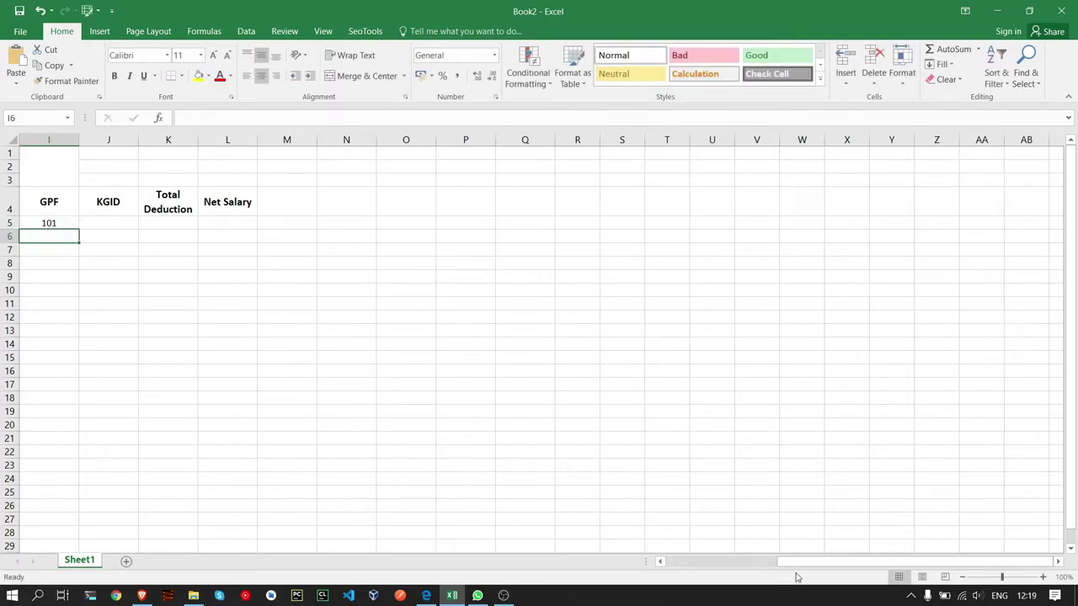
{"action": "left_click_drag", "start_coordinate": [798, 563], "coordinate": [689, 563]}
{"action": "left_click", "coordinate": [532, 223]}
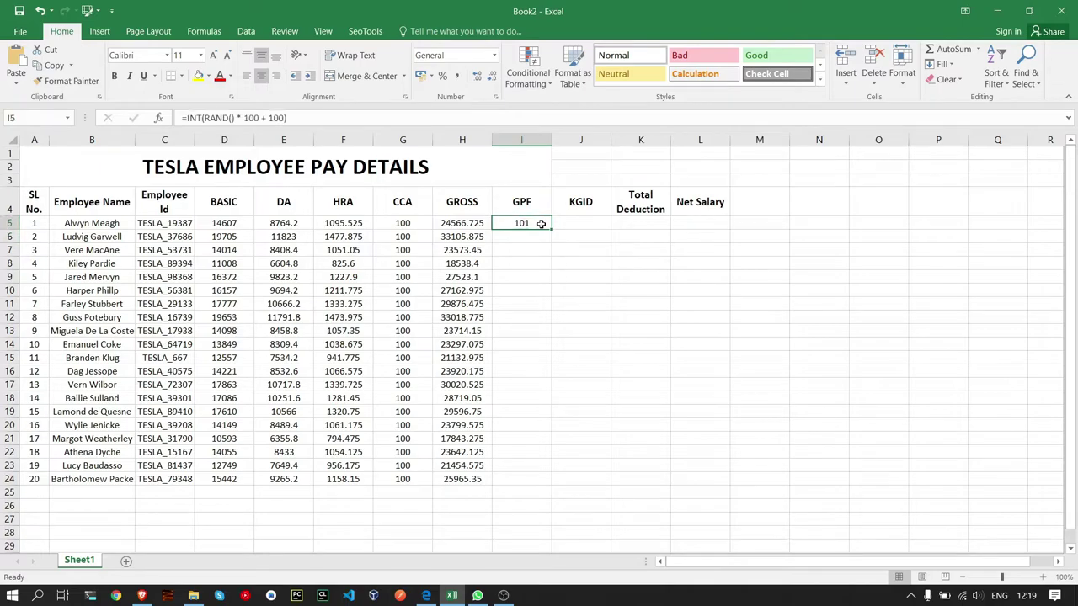
{"action": "left_click_drag", "start_coordinate": [551, 229], "coordinate": [549, 486]}
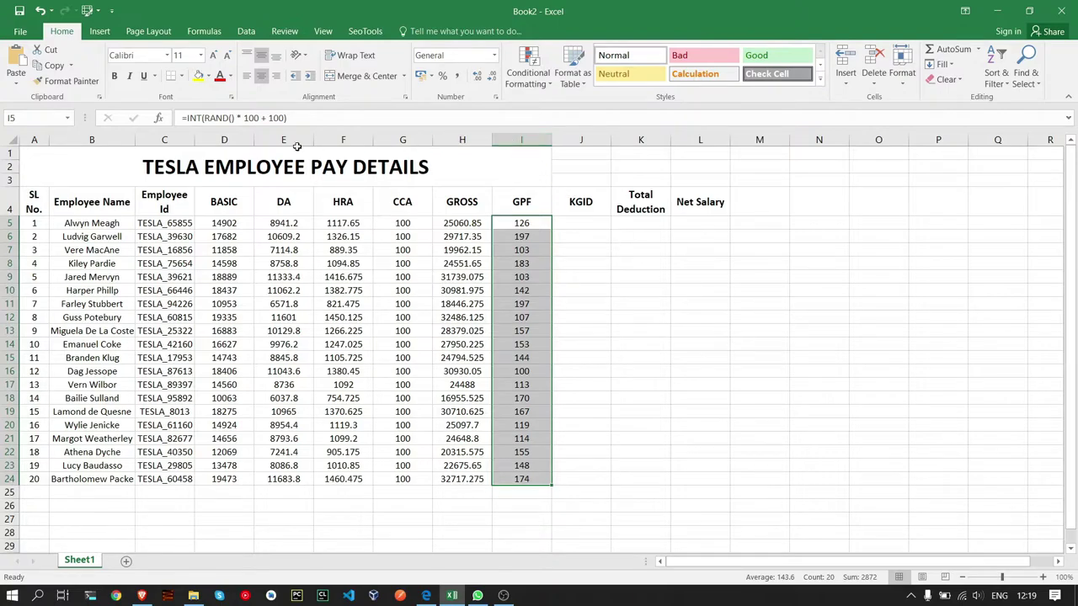
- Change the formula's base to 500, giving =INT(RAND()*100+500), and refill through I24
{"action": "left_click", "coordinate": [267, 119]}
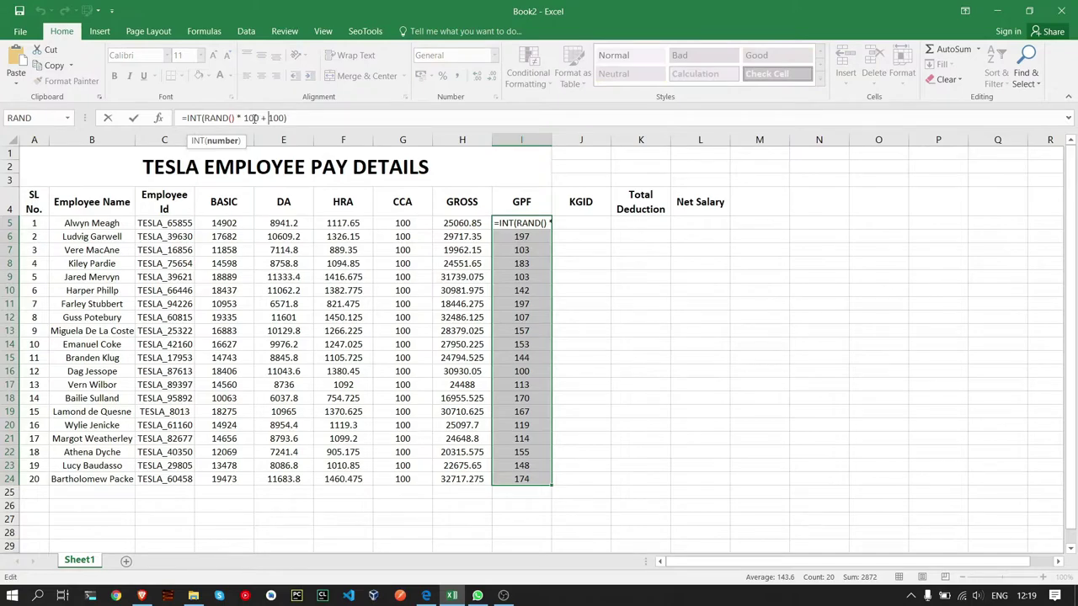
{"action": "key", "text": "Delete"}
{"action": "type", "text": "5"}
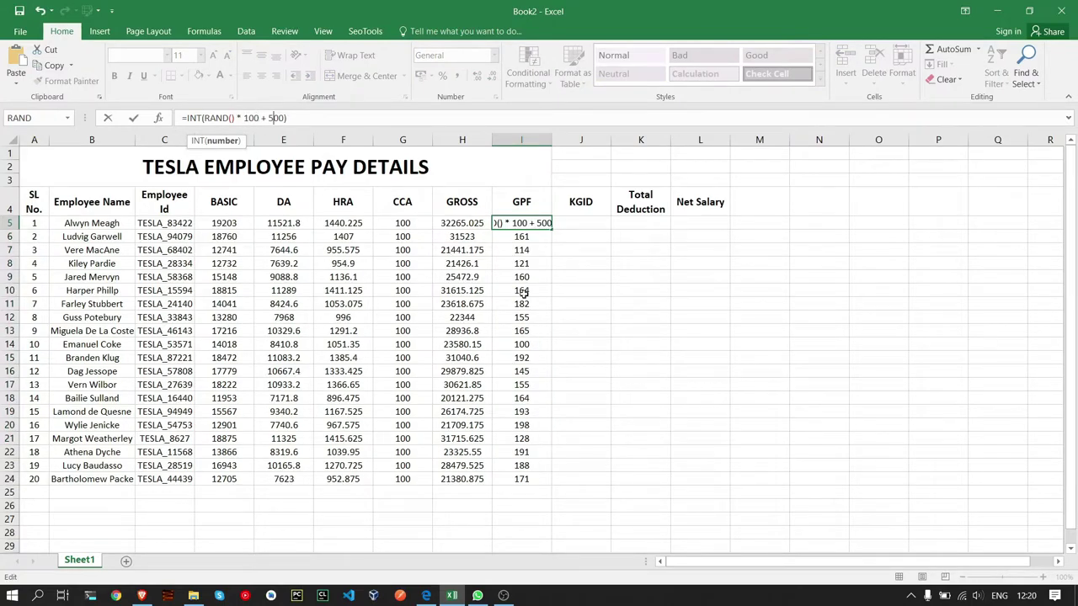
{"action": "key", "text": "Return"}
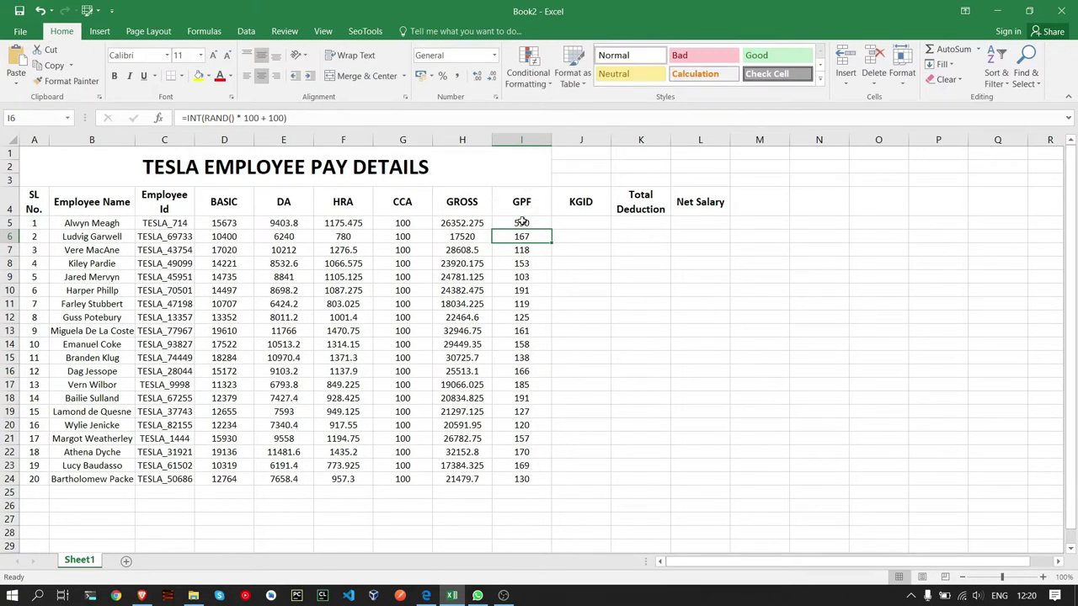
{"action": "left_click", "coordinate": [531, 223]}
{"action": "left_click_drag", "start_coordinate": [549, 228], "coordinate": [543, 480]}
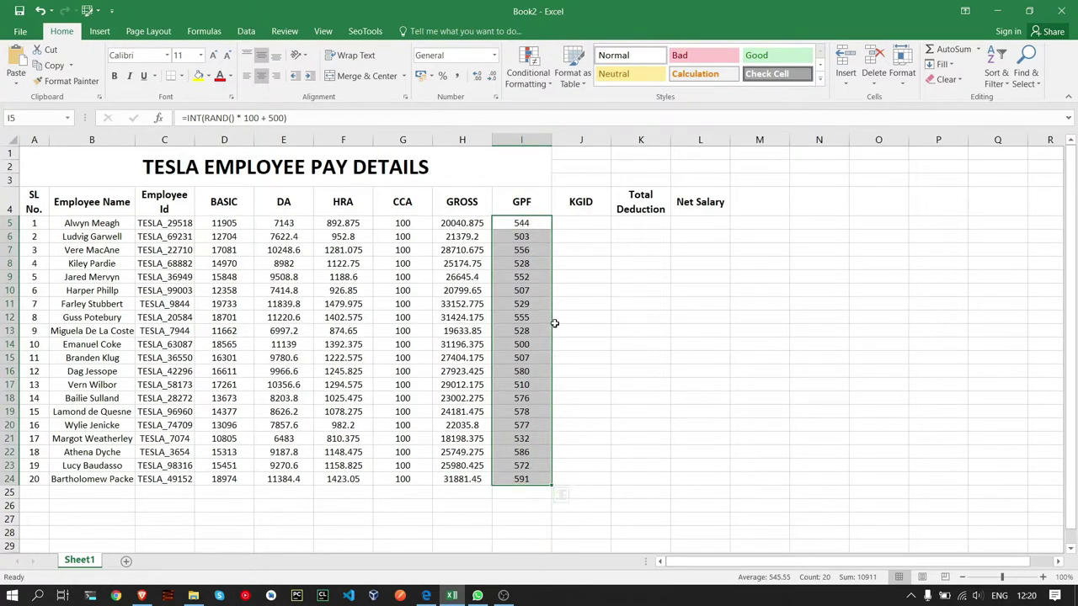
{"action": "left_click", "coordinate": [631, 276]}
- Replace the GPF formula with =D5*0.07 and fill it down to I24
{"action": "left_click", "coordinate": [522, 223]}
{"action": "left_click", "coordinate": [253, 118]}
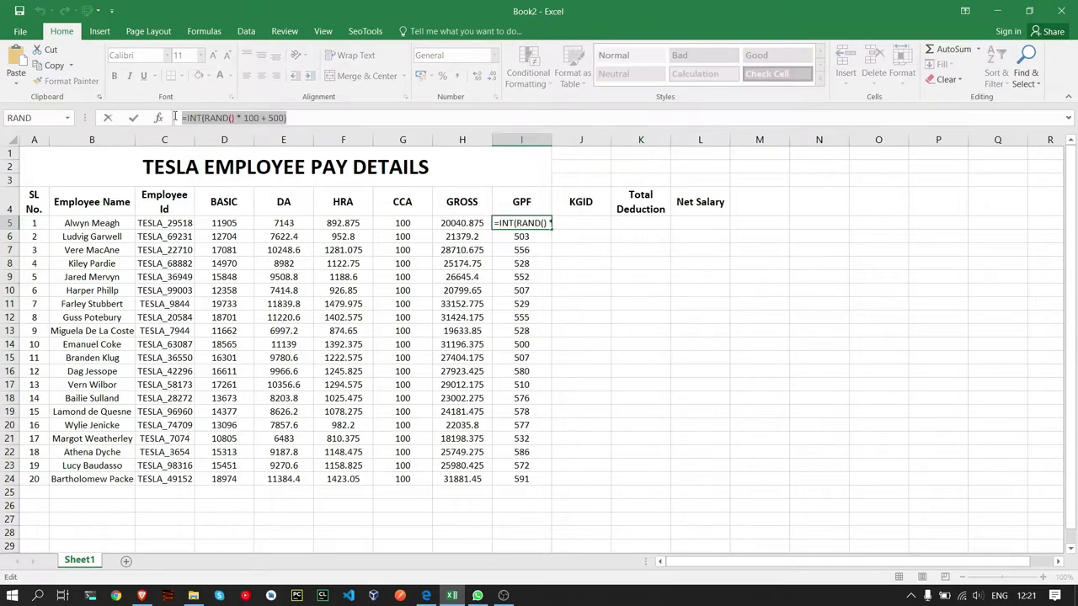
{"action": "left_click_drag", "start_coordinate": [287, 118], "coordinate": [187, 118]}
{"action": "key", "text": "BackSpace"}
{"action": "type", "text": "D5 * ."}
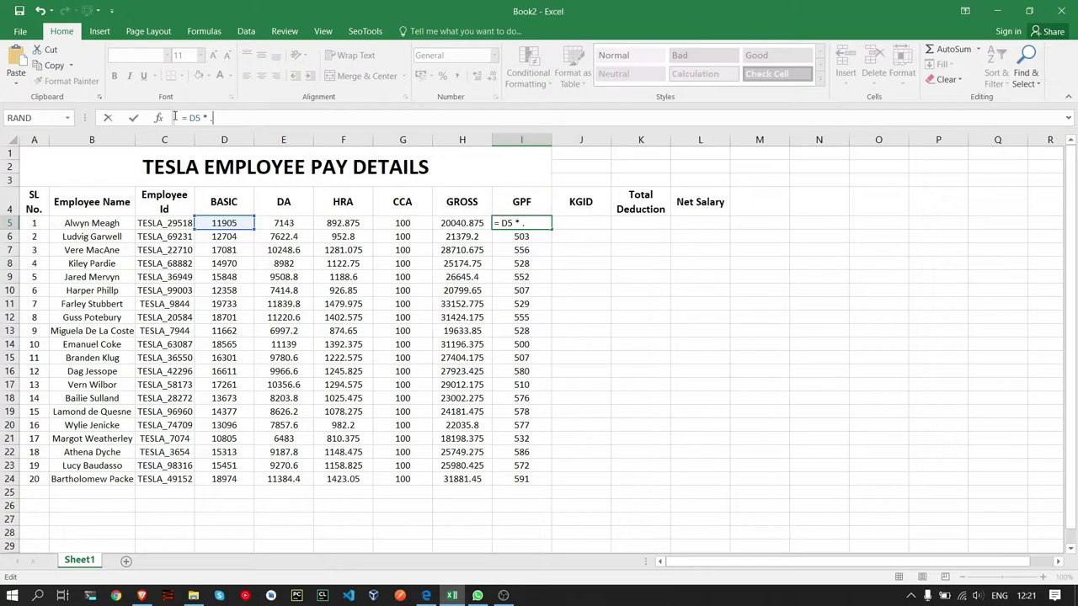
{"action": "key", "text": "BackSpace"}
{"action": "type", "text": "0.07"}
{"action": "key", "text": "Return"}
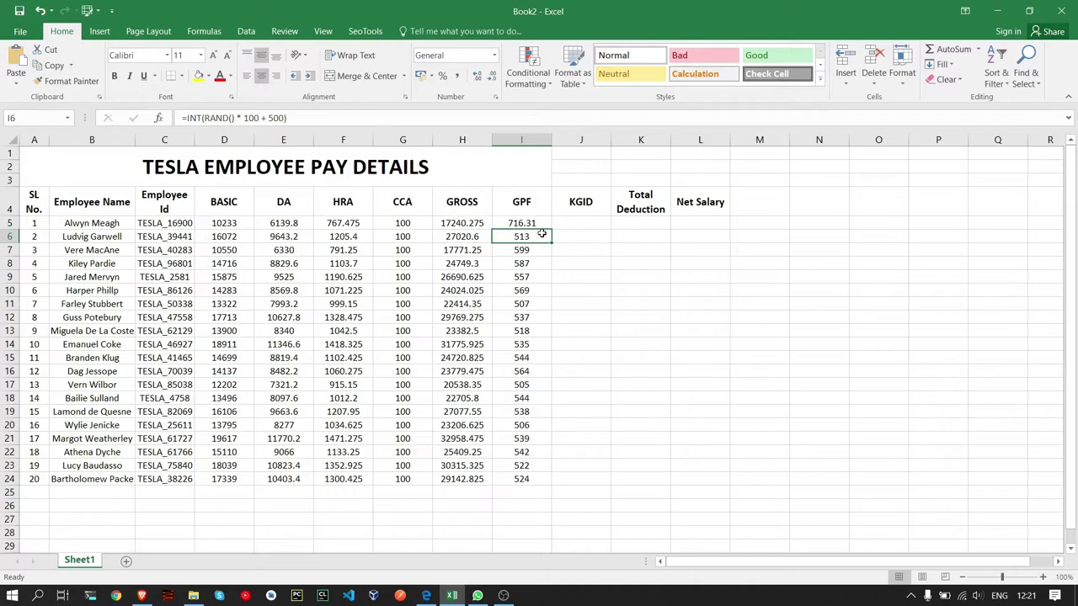
{"action": "left_click", "coordinate": [540, 226]}
{"action": "left_click_drag", "start_coordinate": [541, 233], "coordinate": [544, 488]}
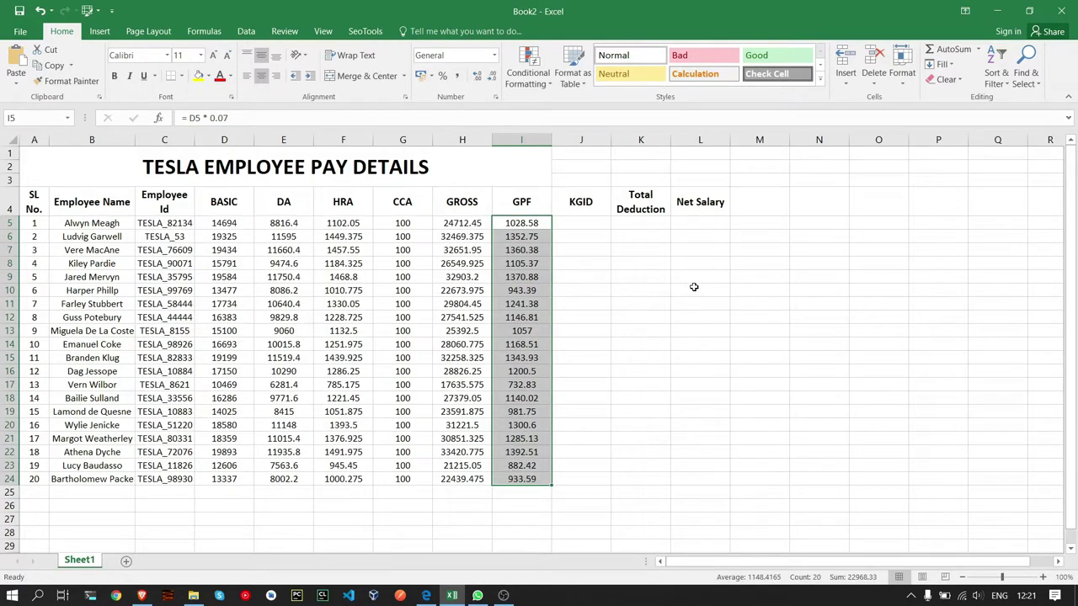
- Enter =D5*0.08 in KGID cell J5 and fill it down to J24
{"action": "left_click", "coordinate": [589, 225]}
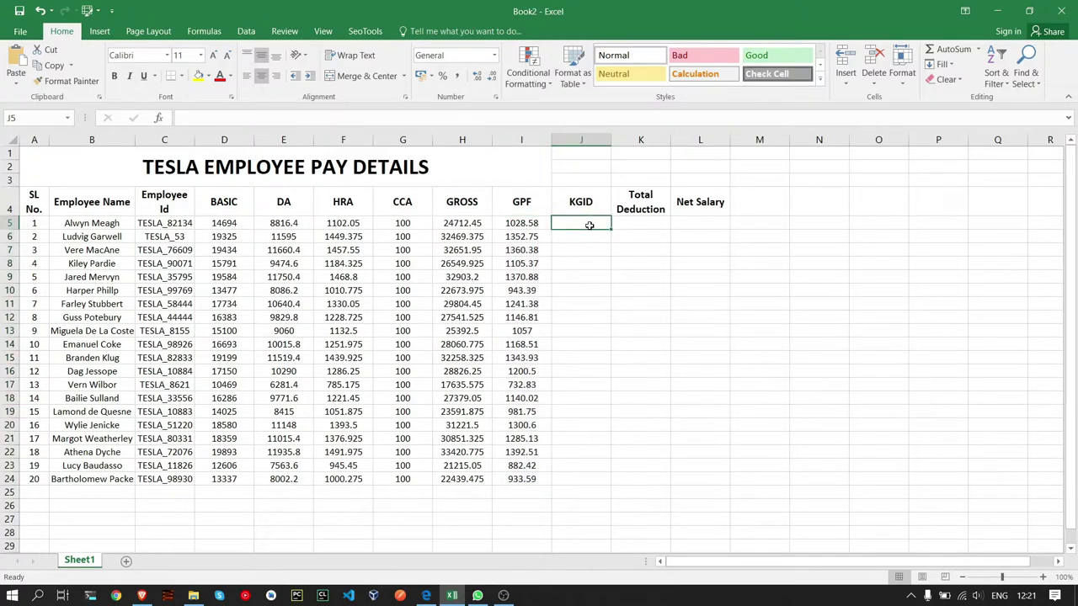
{"action": "left_click", "coordinate": [402, 122]}
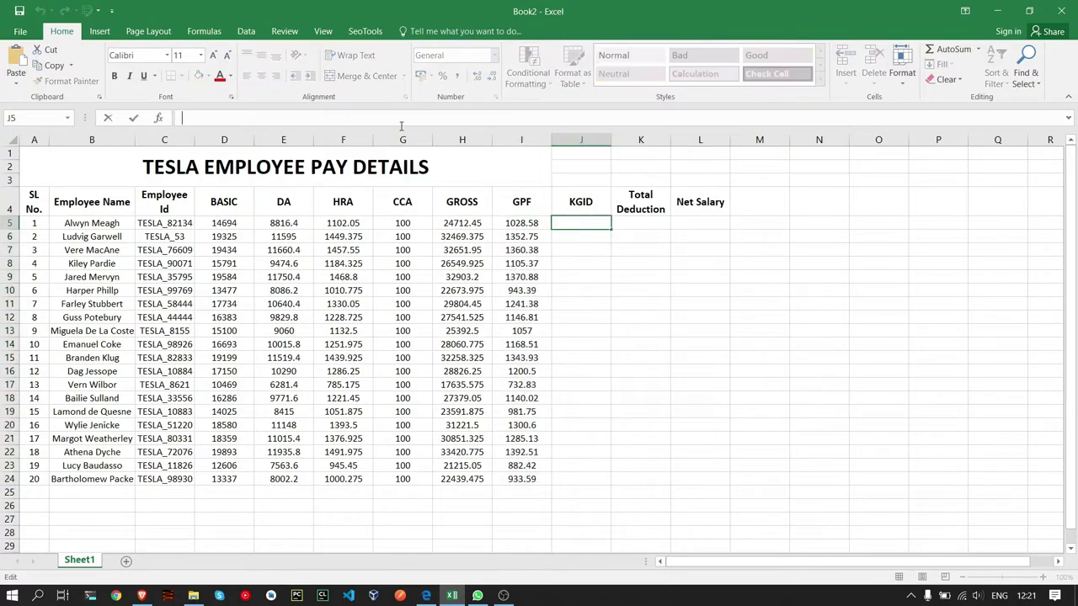
{"action": "type", "text": "= D"}
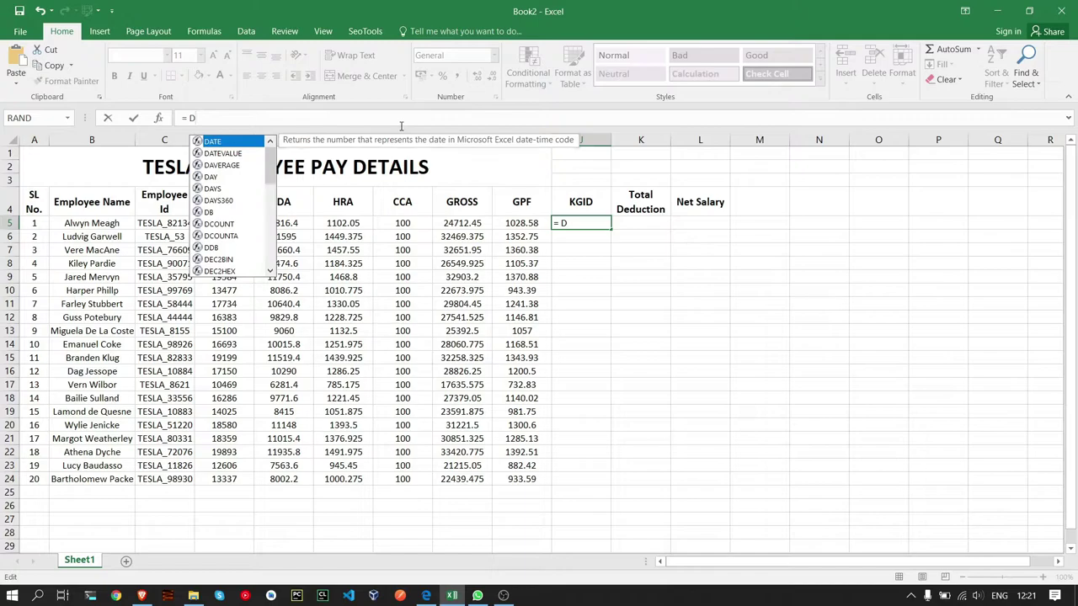
{"action": "type", "text": "5 *"}
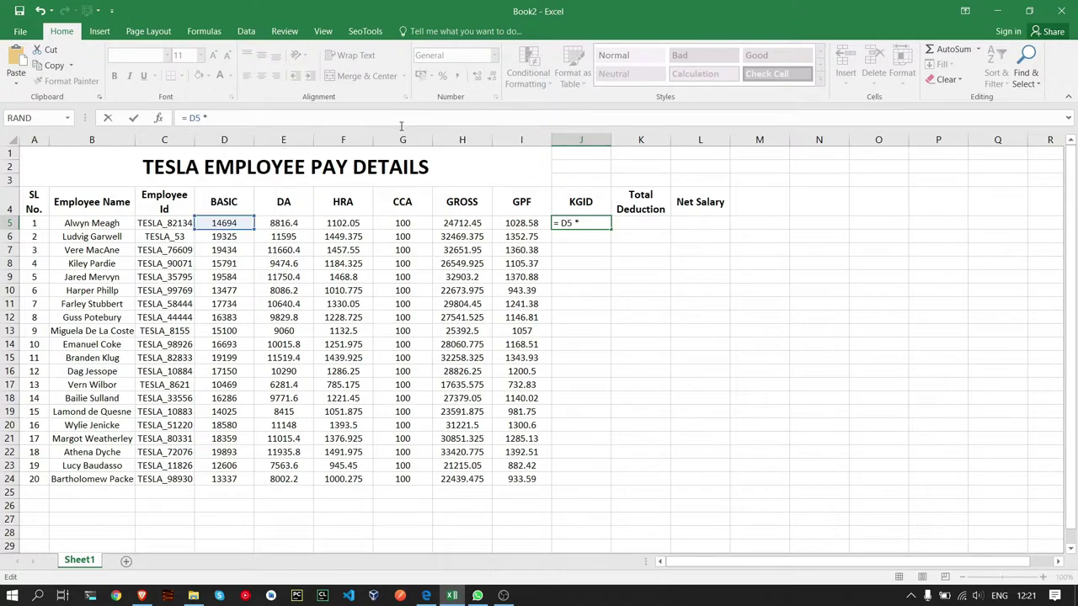
{"action": "type", "text": " 0.0"}
{"action": "type", "text": "8"}
{"action": "key", "text": "Return"}
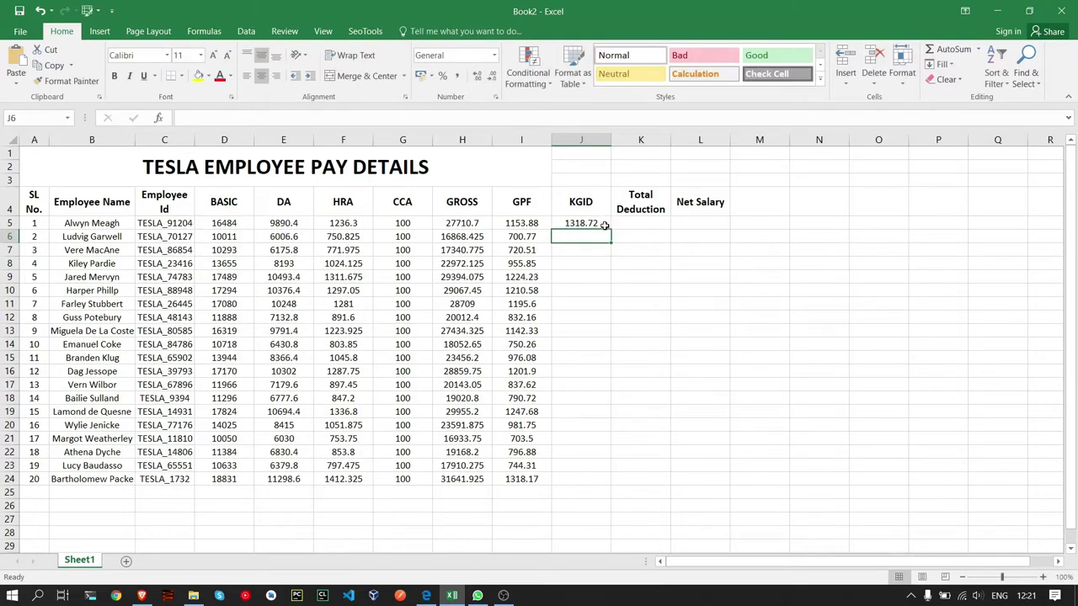
{"action": "left_click", "coordinate": [603, 224]}
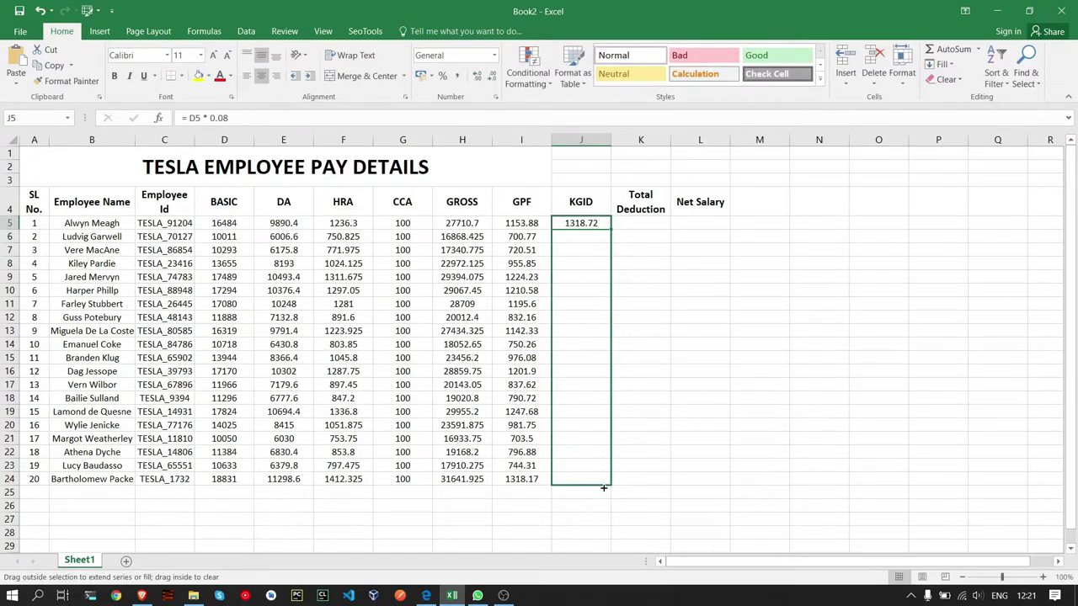
{"action": "left_click_drag", "start_coordinate": [610, 230], "coordinate": [601, 479]}
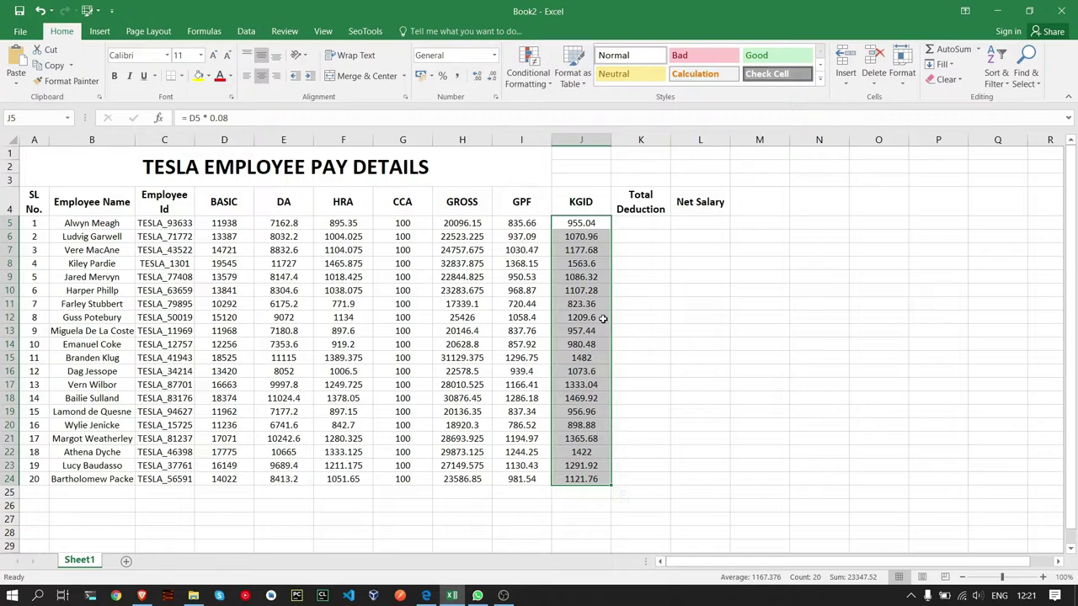
{"action": "left_click", "coordinate": [635, 224]}
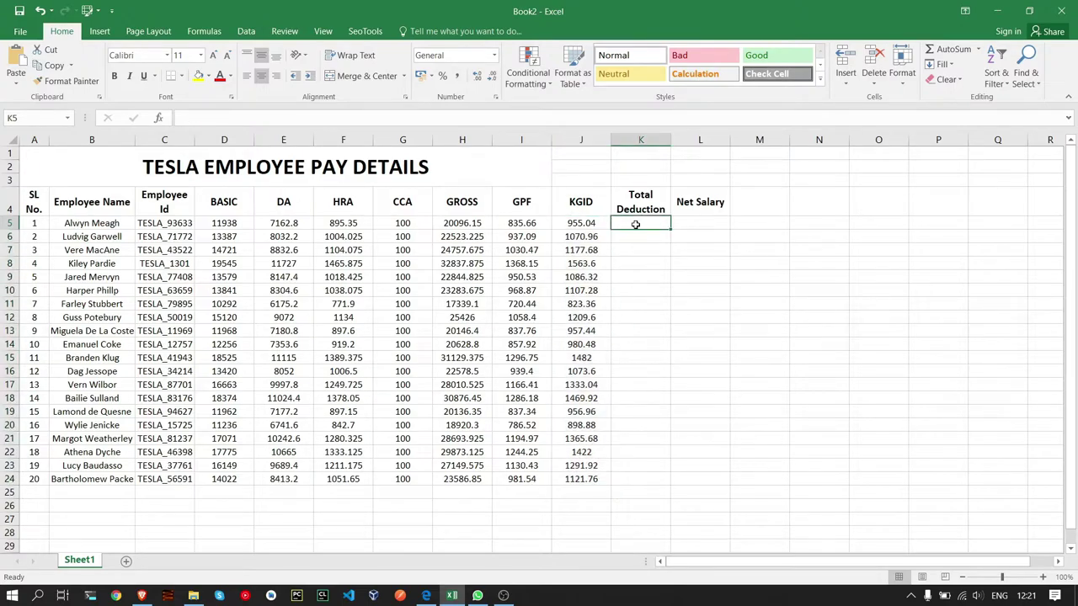
- Enter =SUM(I5:K5) in Total Deduction cell K5 and accept the circular reference warning
{"action": "type", "text": "="}
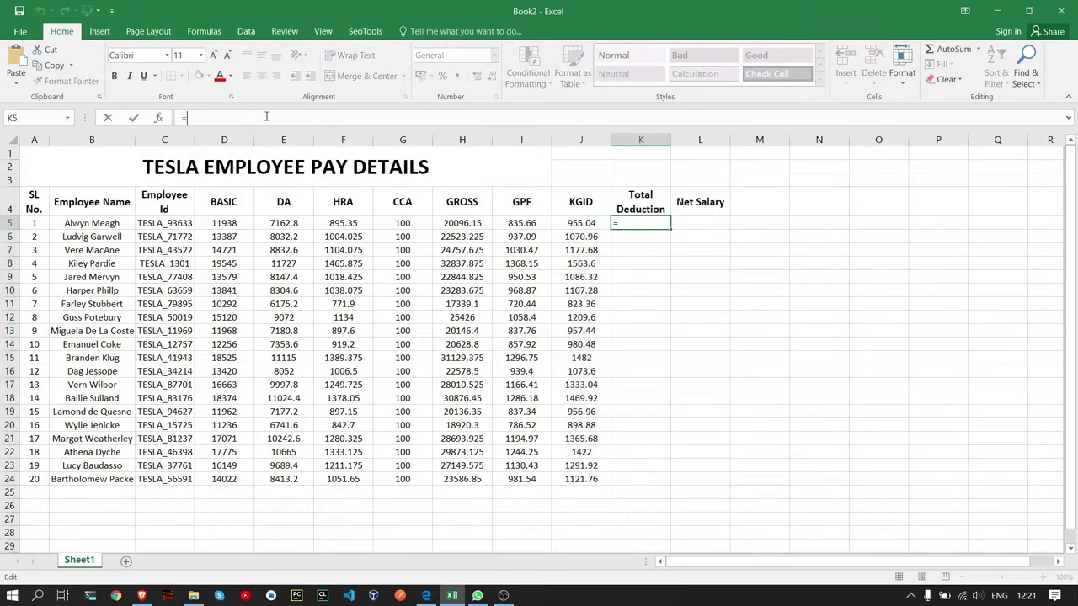
{"action": "type", "text": " SUM("}
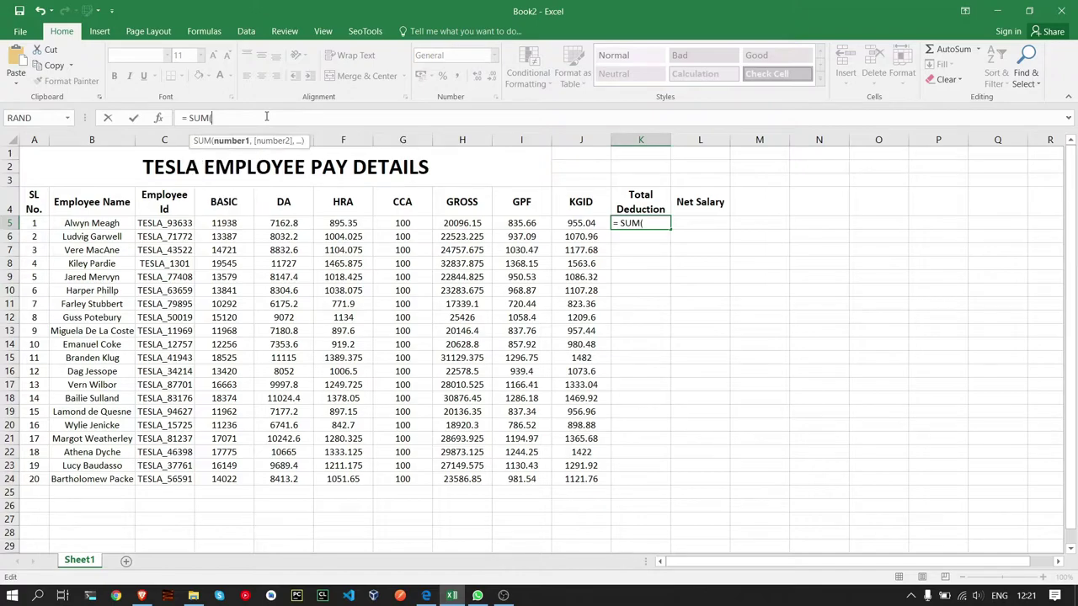
{"action": "key", "text": "Left"}
{"action": "type", "text": "I5"}
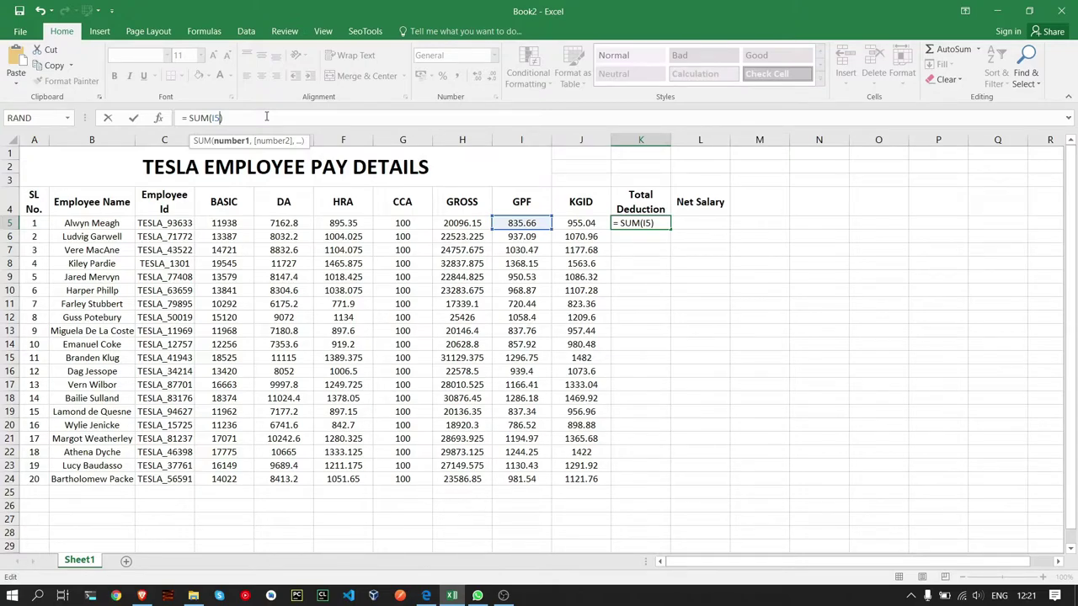
{"action": "type", "text": ":K"}
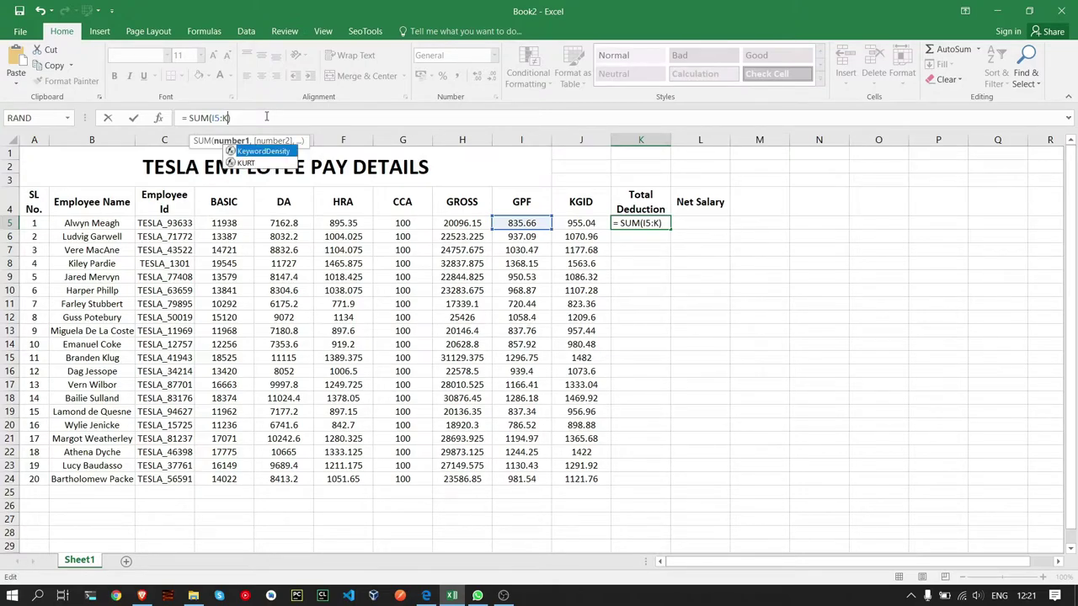
{"action": "type", "text": "5"}
{"action": "key", "text": "ctrl+Return"}
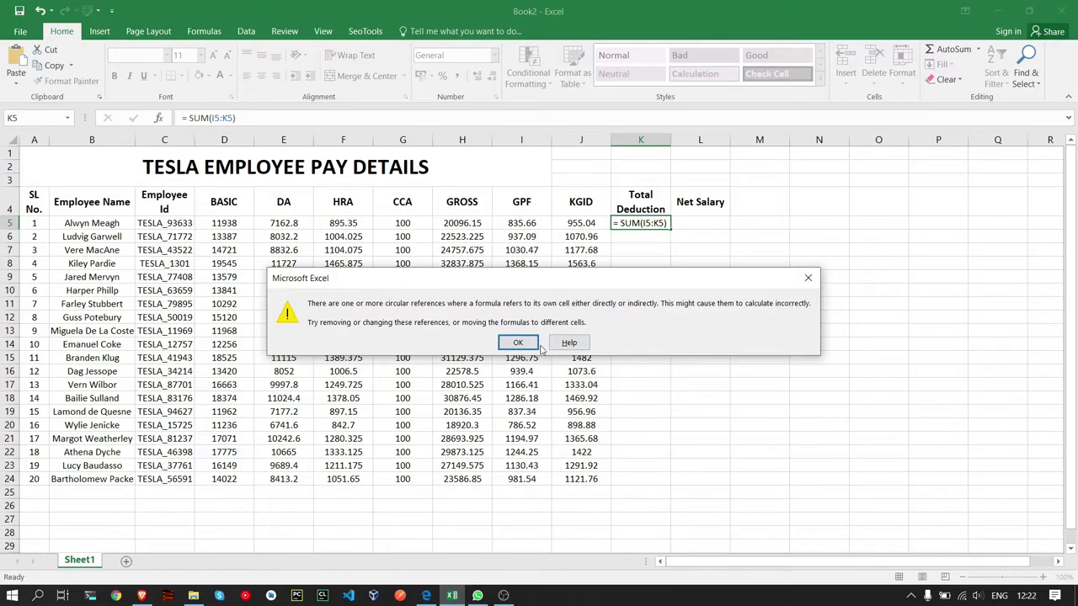
{"action": "left_click", "coordinate": [807, 278]}
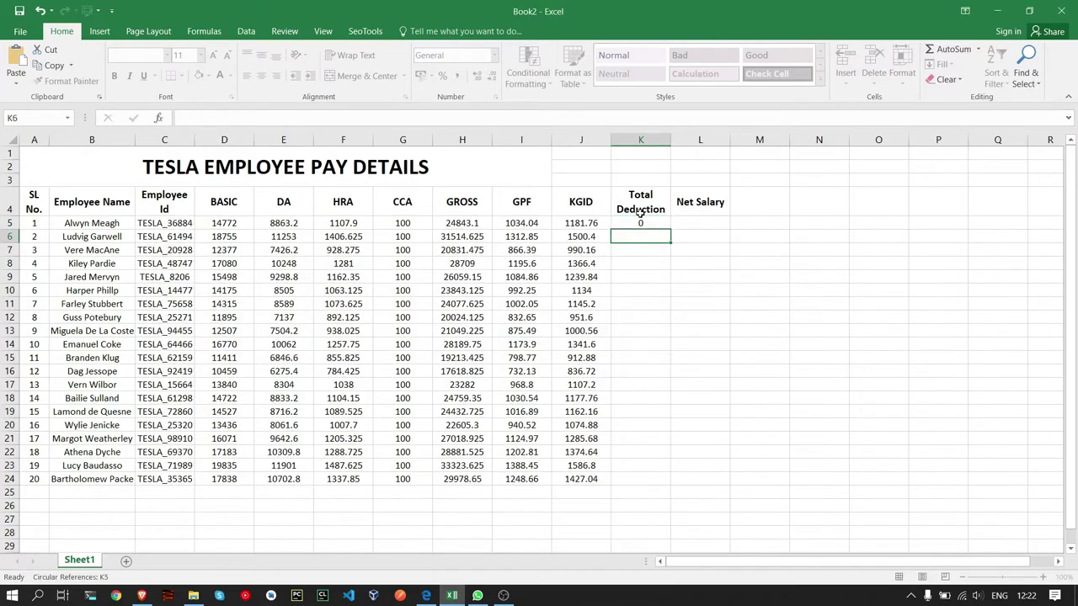
{"action": "right_click", "coordinate": [596, 203]}
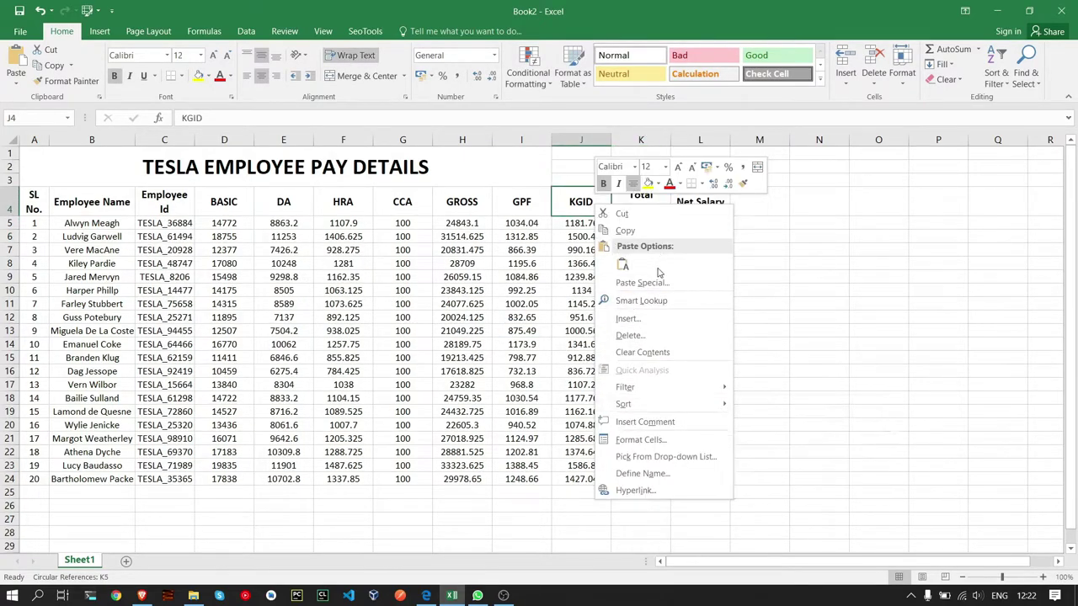
- Insert a new column K before Total Deduction with the header 'LIC'
{"action": "key", "text": "Escape"}
{"action": "left_click", "coordinate": [640, 209]}
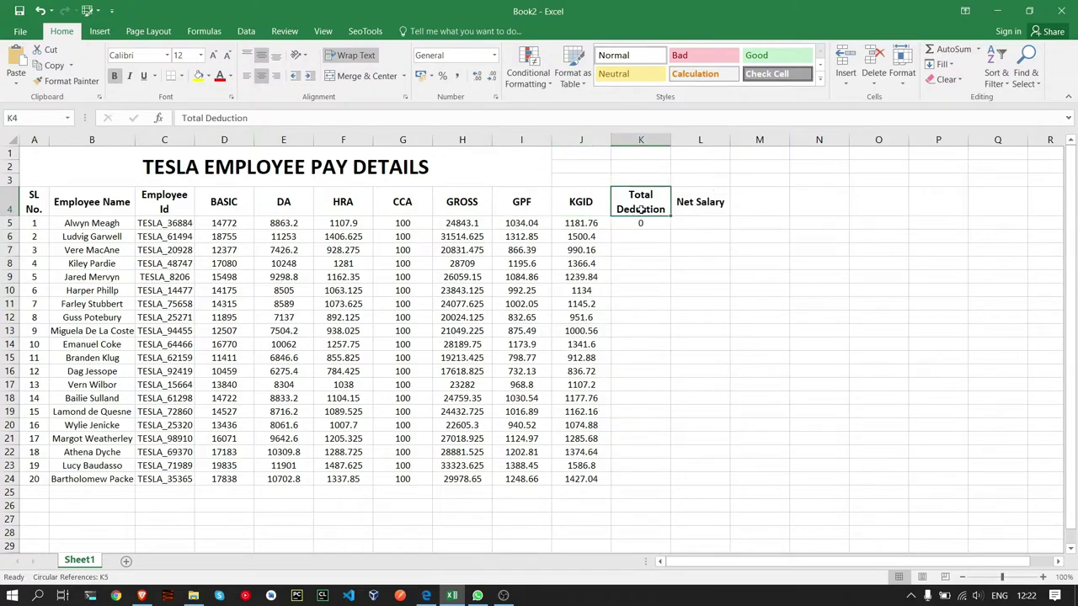
{"action": "right_click", "coordinate": [640, 145]}
{"action": "left_click", "coordinate": [669, 236]}
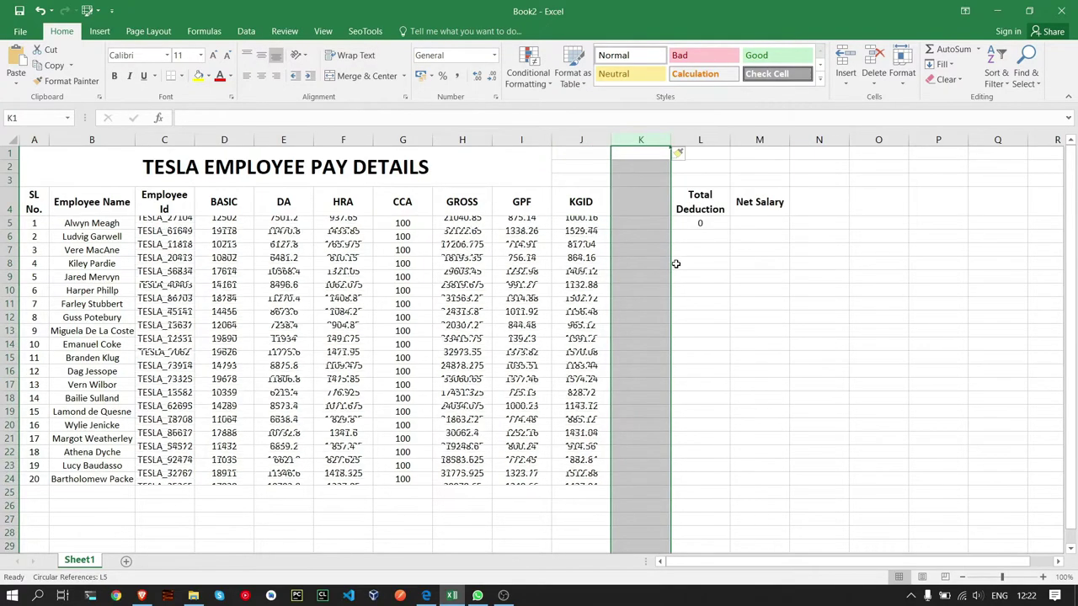
{"action": "left_click", "coordinate": [638, 203]}
{"action": "type", "text": "L"}
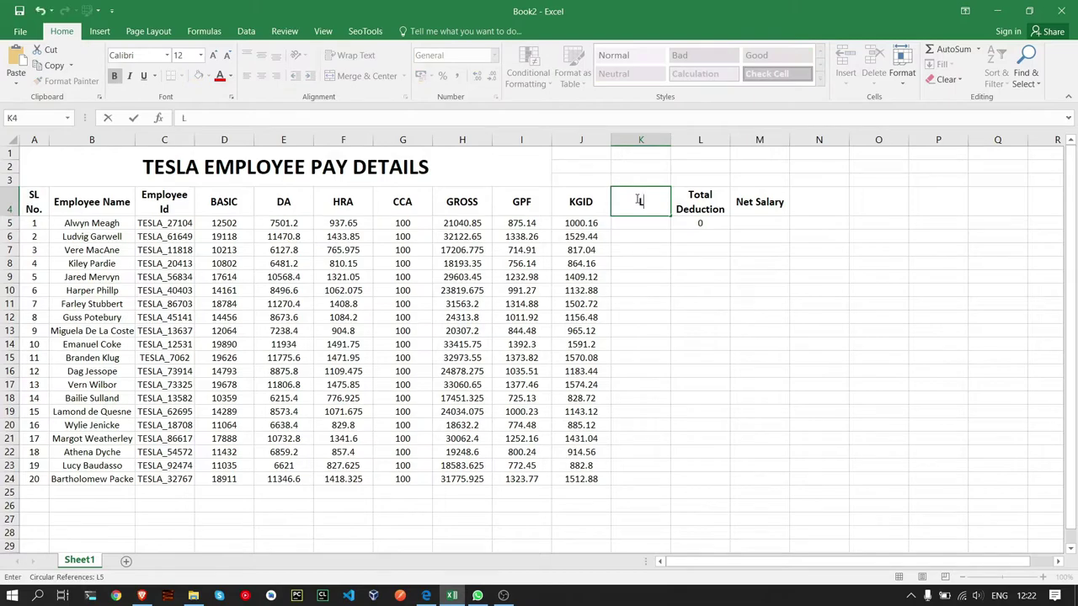
{"action": "type", "text": "IC"}
{"action": "key", "text": "Return"}
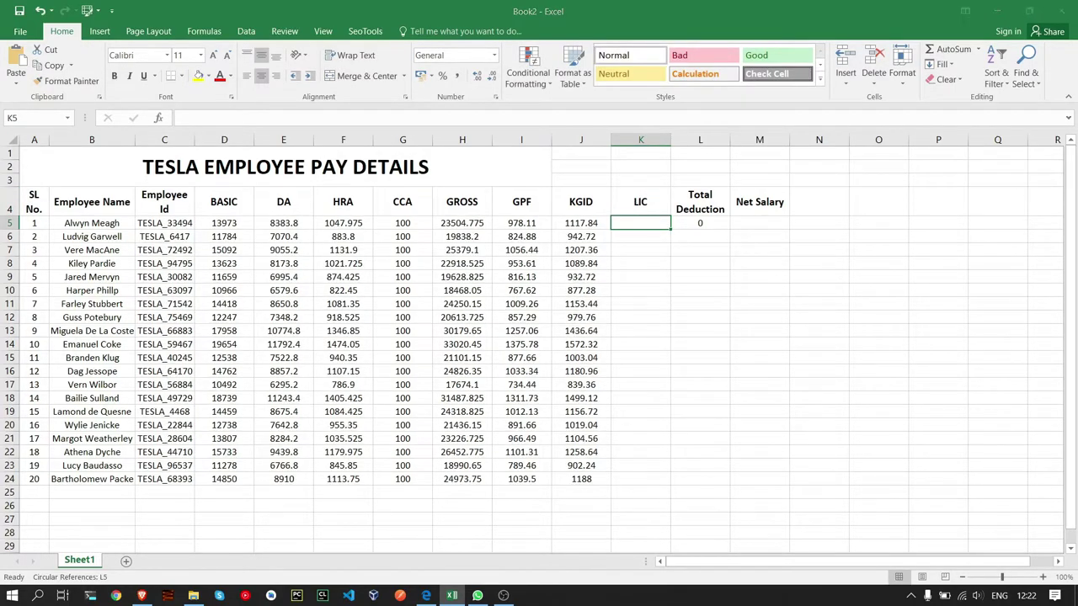
- Fill LIC cells K5:K24 with =INT(RAND()*1001+100)
{"action": "left_click", "coordinate": [503, 595]}
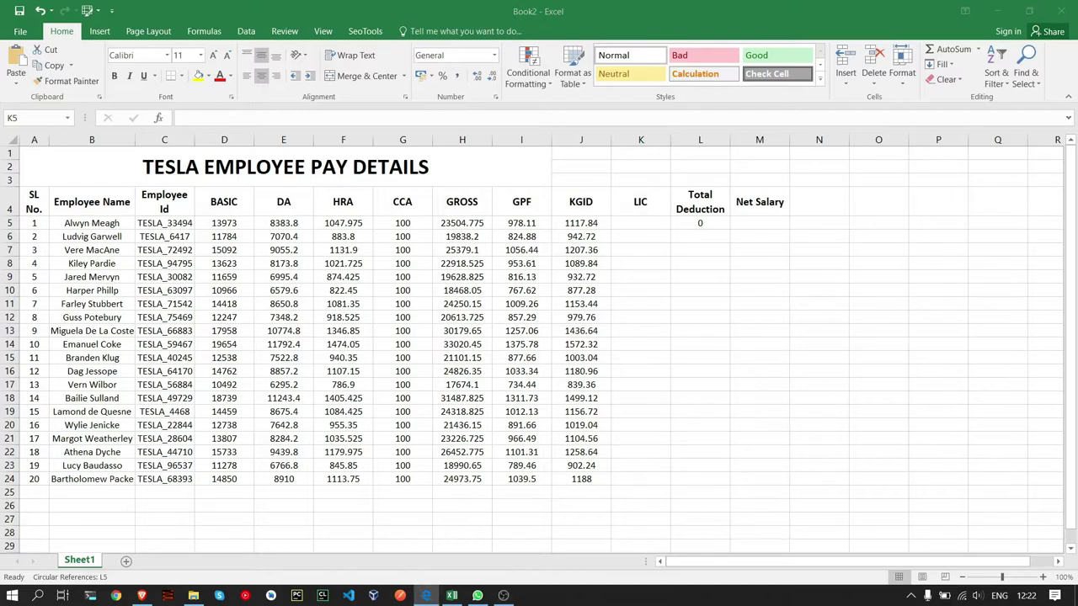
{"action": "left_click", "coordinate": [642, 224]}
{"action": "double_click", "coordinate": [619, 222]}
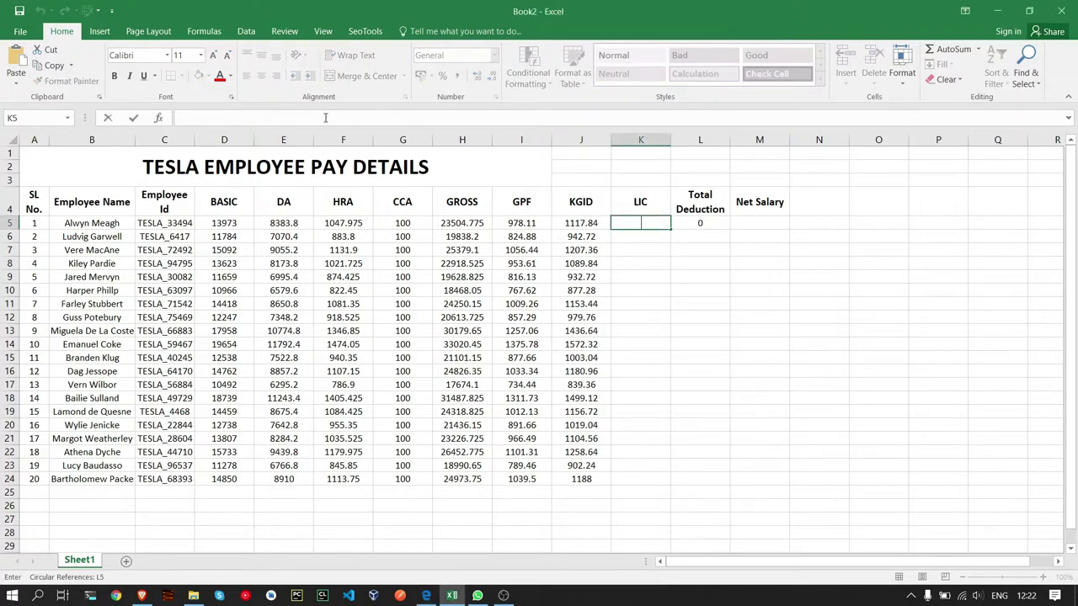
{"action": "left_click", "coordinate": [325, 118]}
{"action": "type", "text": "= "}
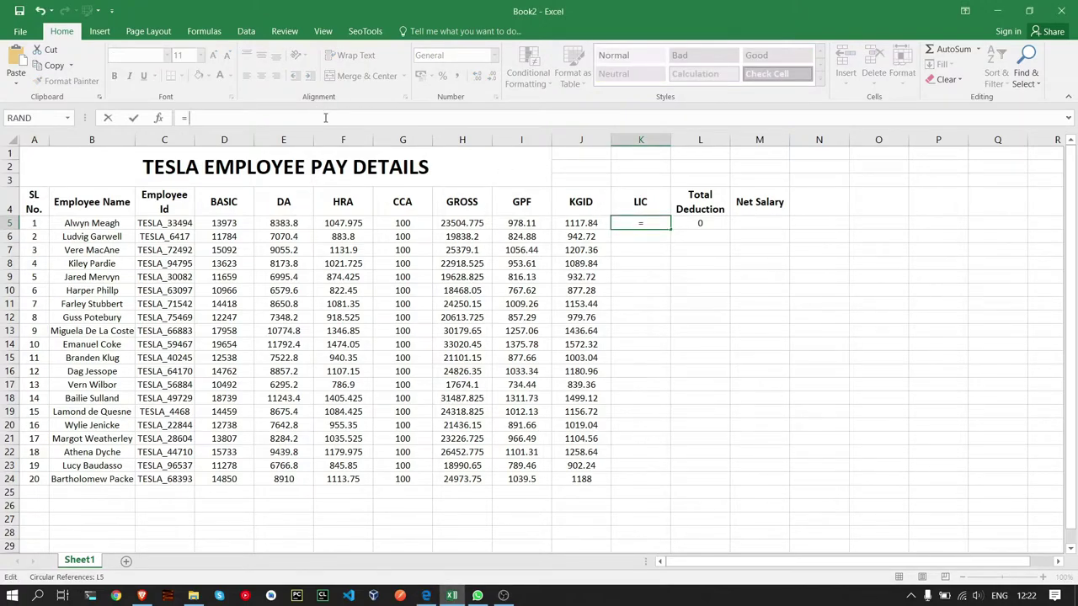
{"action": "type", "text": "INT("}
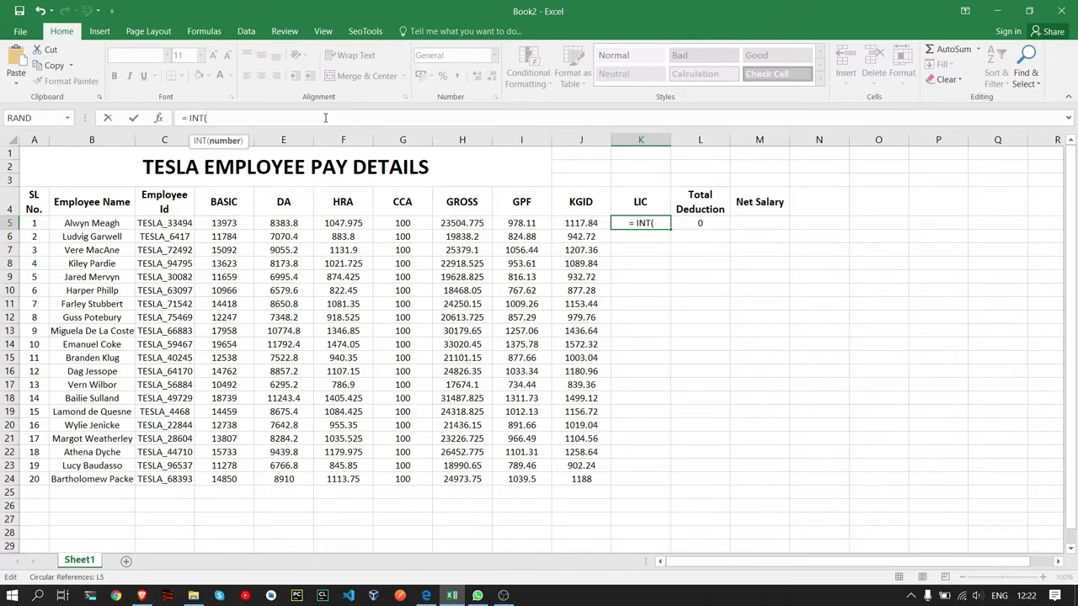
{"action": "type", "text": "RAND("}
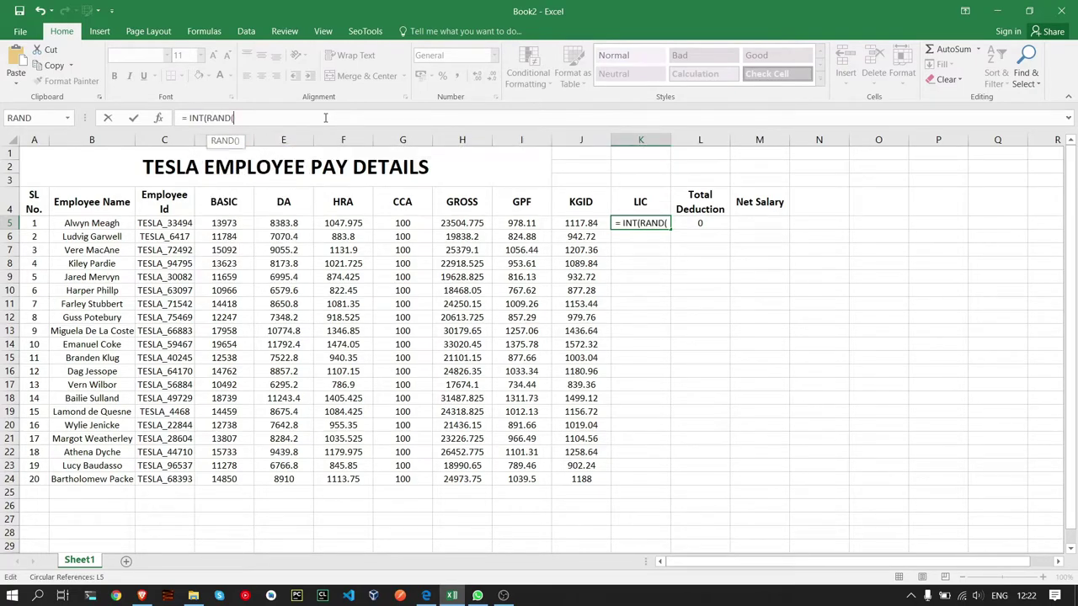
{"action": "type", "text": ")"}
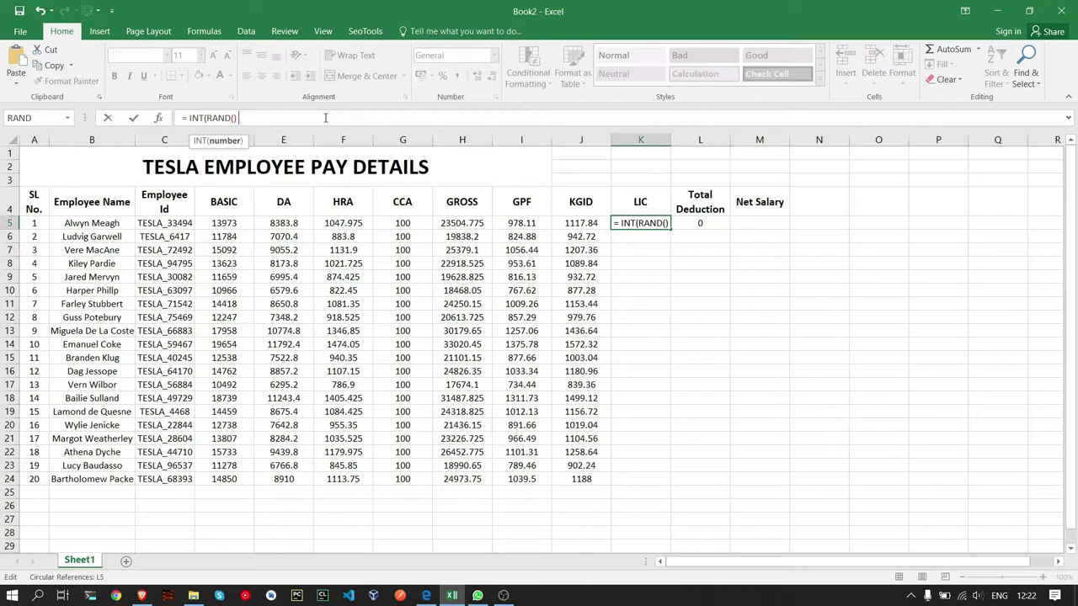
{"action": "type", "text": " * 10"}
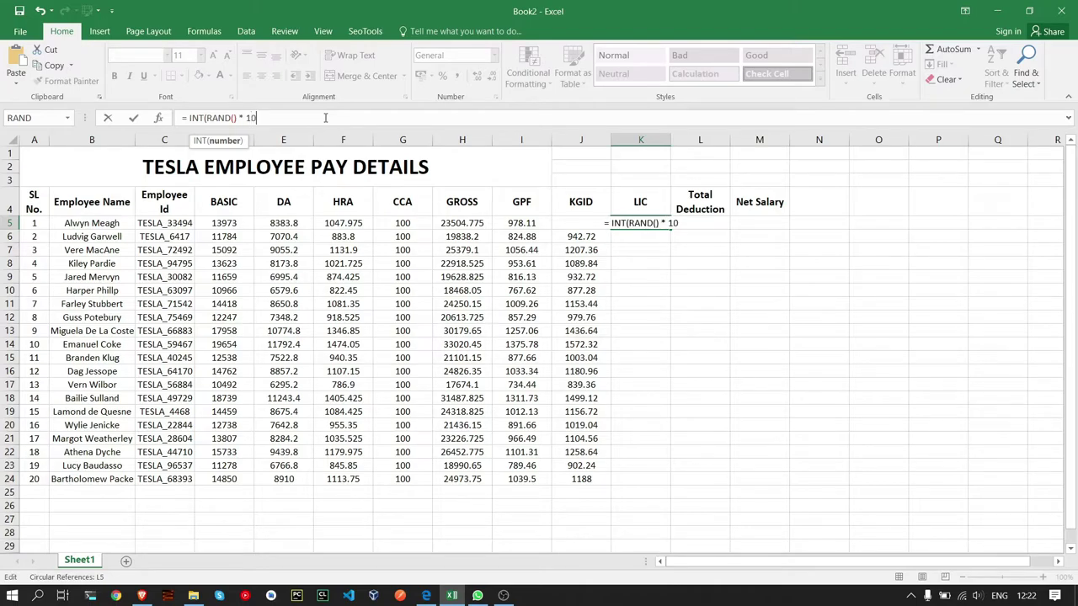
{"action": "type", "text": "00"}
{"action": "key", "text": "BackSpace"}
{"action": "type", "text": "1"}
{"action": "type", "text": " + "}
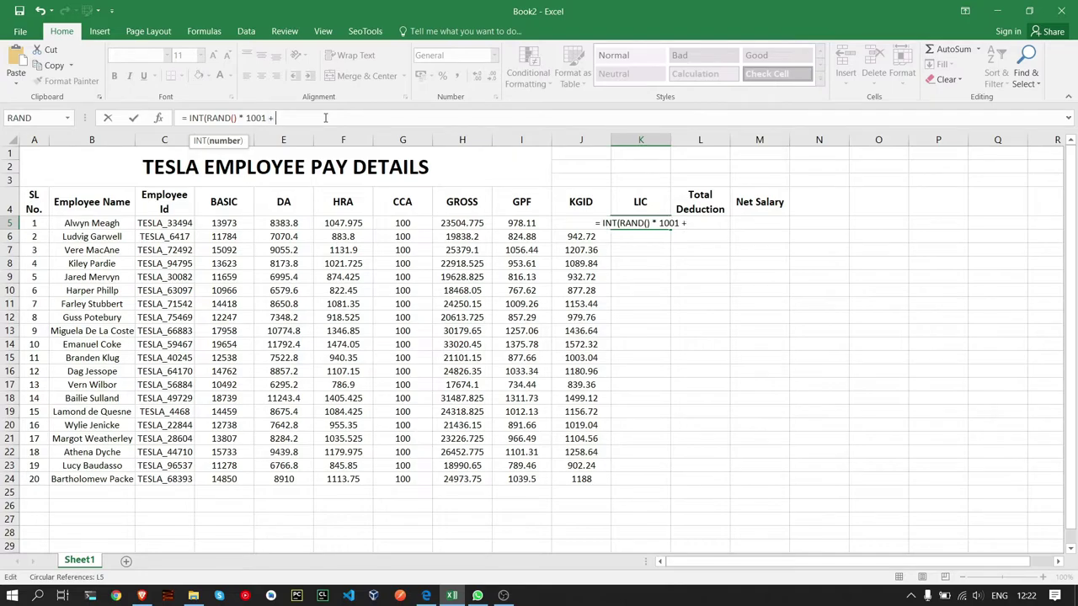
{"action": "type", "text": "100"}
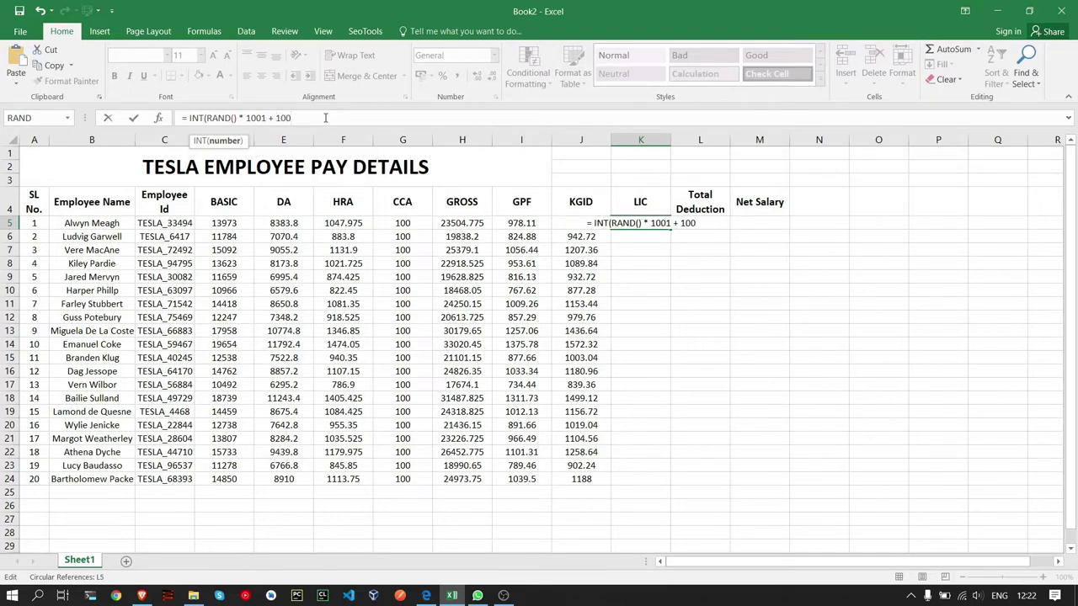
{"action": "type", "text": ")"}
{"action": "key", "text": "Return"}
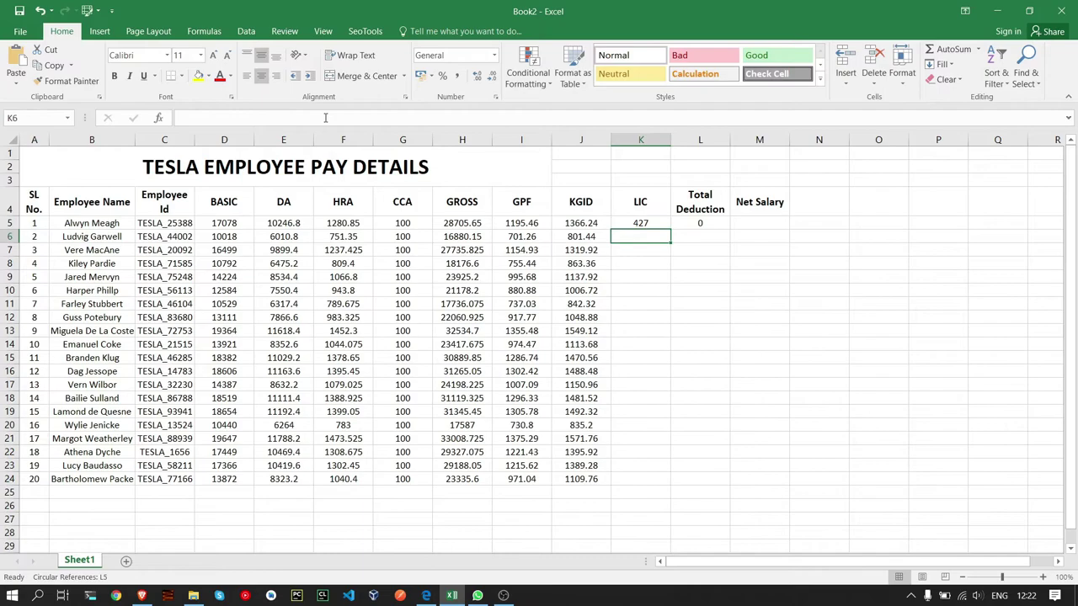
{"action": "left_click", "coordinate": [655, 225]}
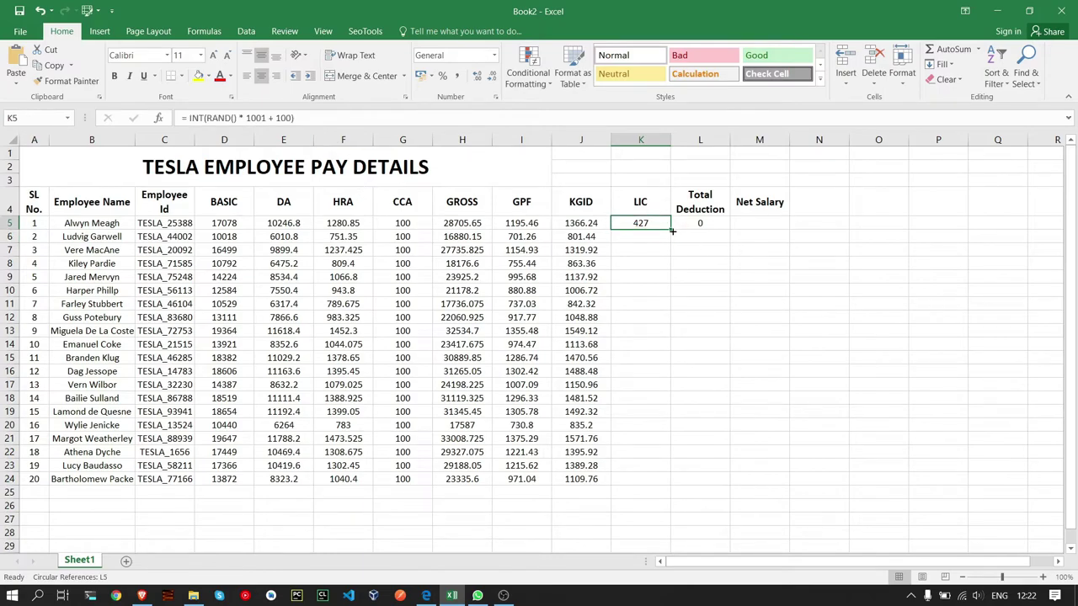
{"action": "left_click_drag", "start_coordinate": [671, 230], "coordinate": [676, 482]}
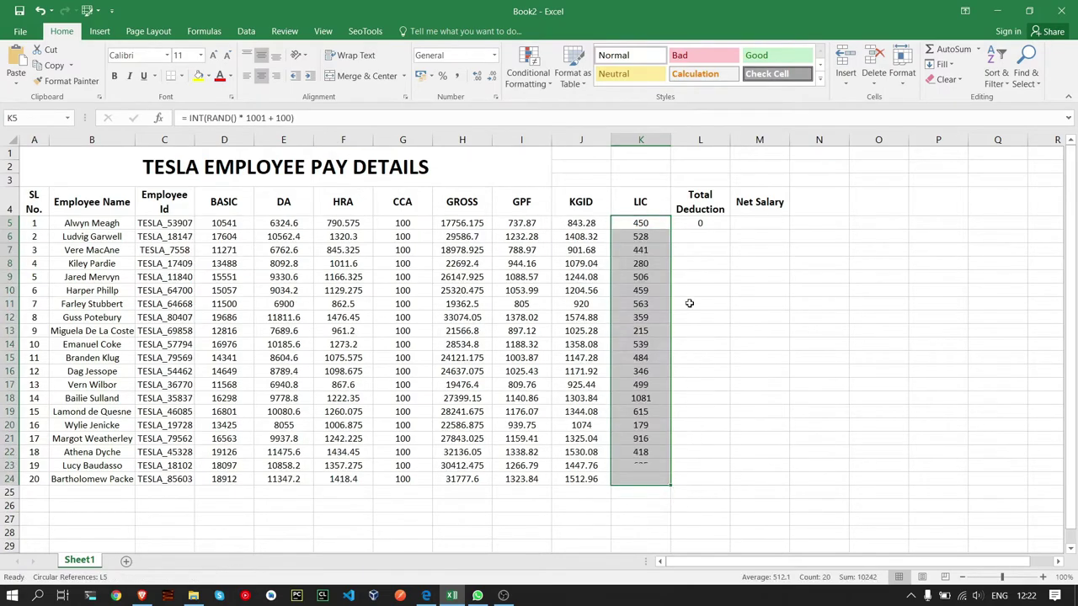
- Correct L5 to =SUM(I5:K5) and fill it down through L24
{"action": "left_click", "coordinate": [708, 223]}
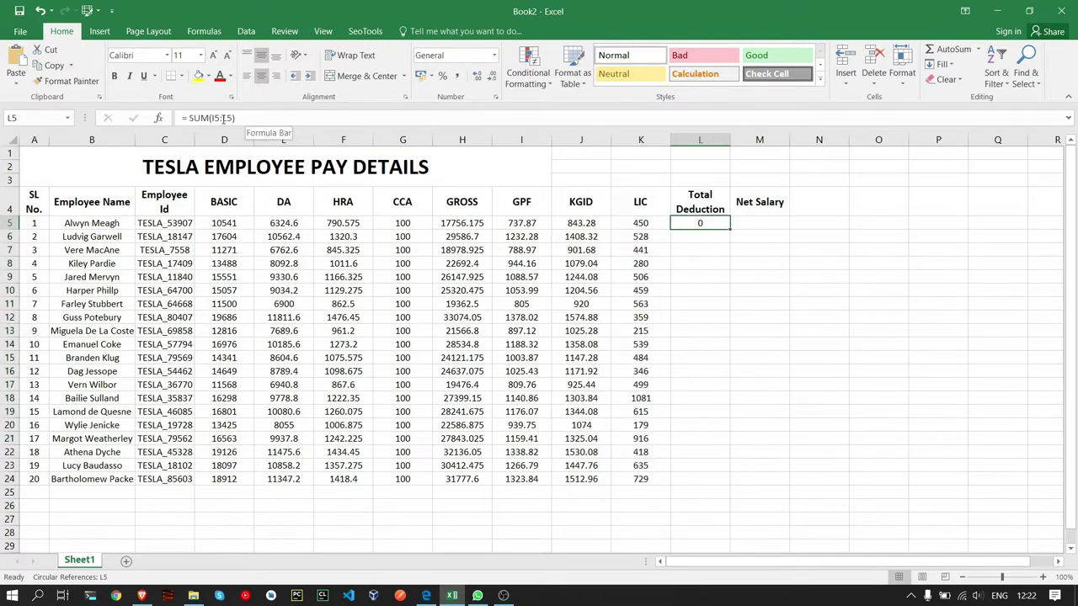
{"action": "left_click", "coordinate": [228, 118]}
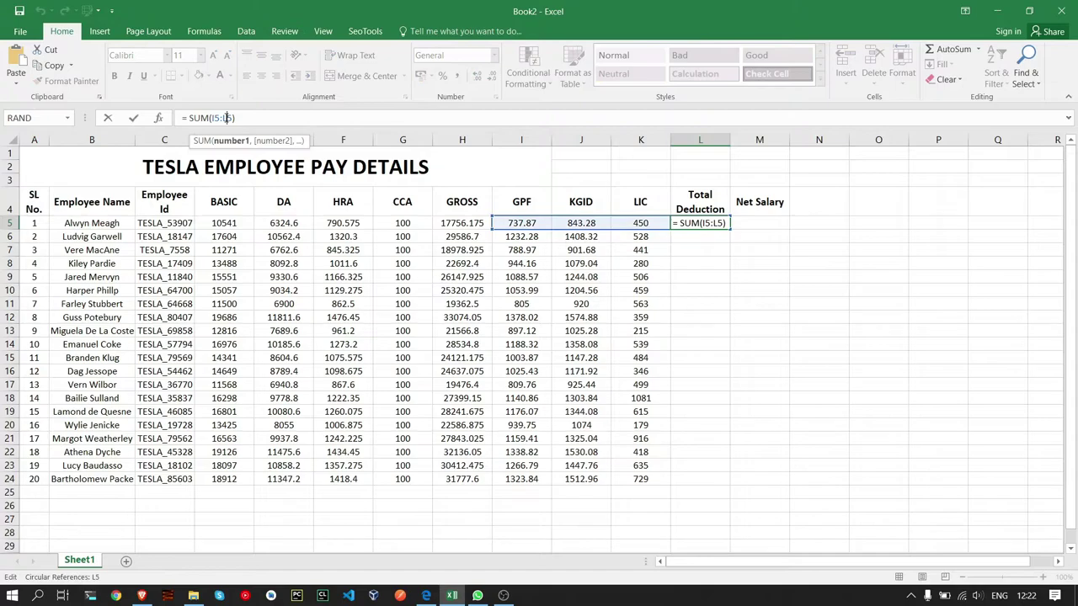
{"action": "type", "text": "K"}
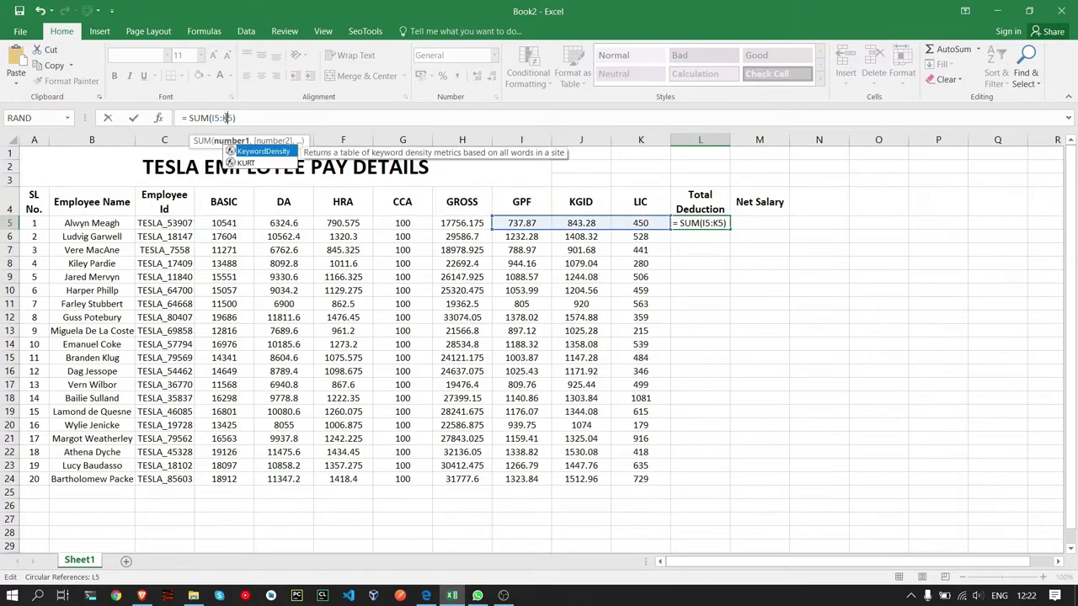
{"action": "key", "text": "Return"}
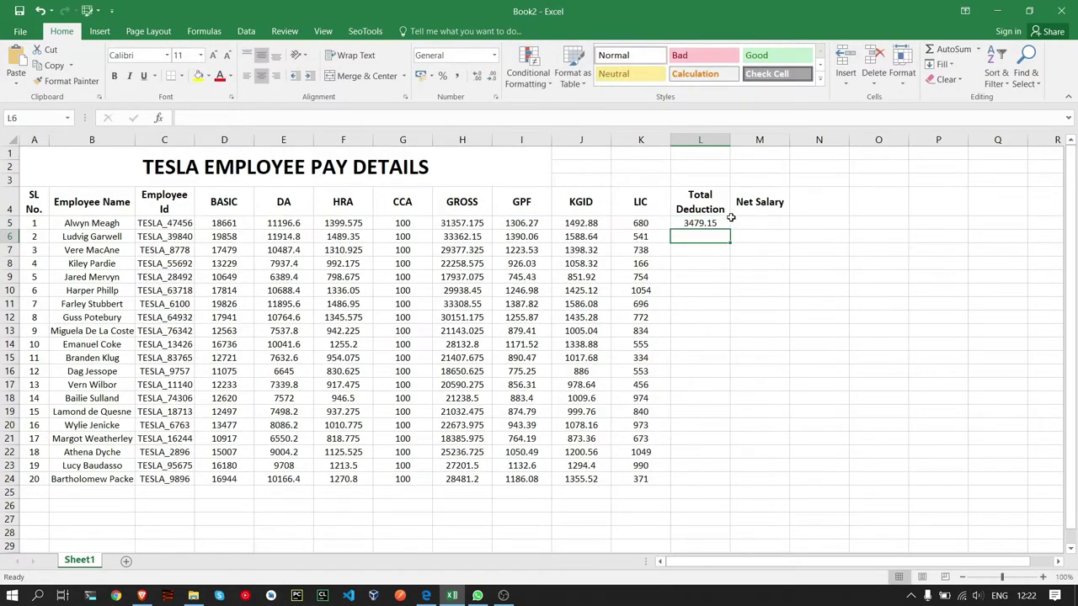
{"action": "left_click", "coordinate": [717, 223]}
{"action": "left_click_drag", "start_coordinate": [730, 230], "coordinate": [738, 485]}
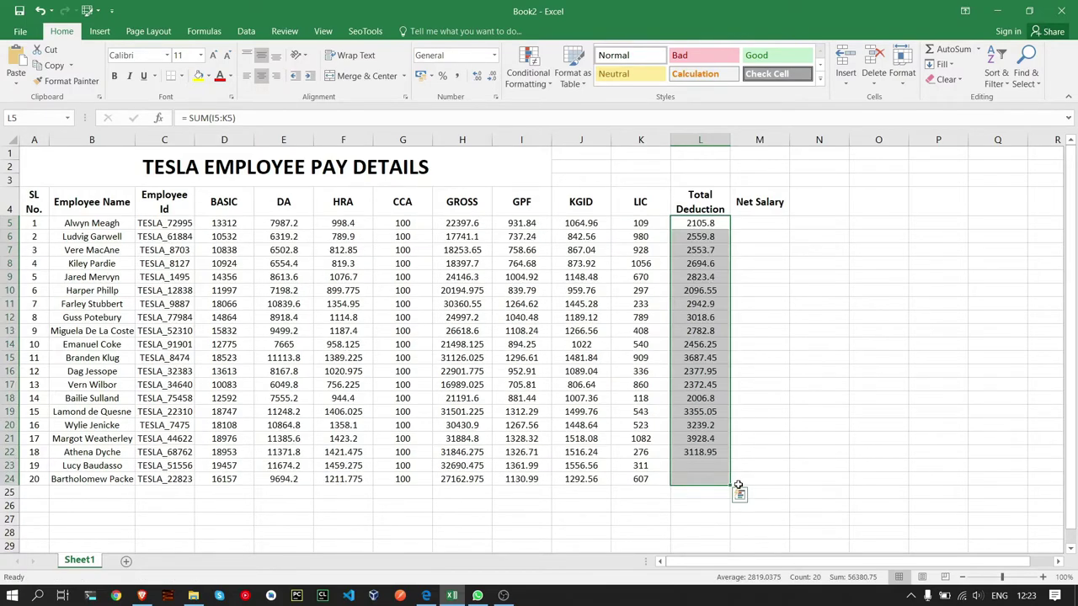
{"action": "left_click", "coordinate": [750, 221]}
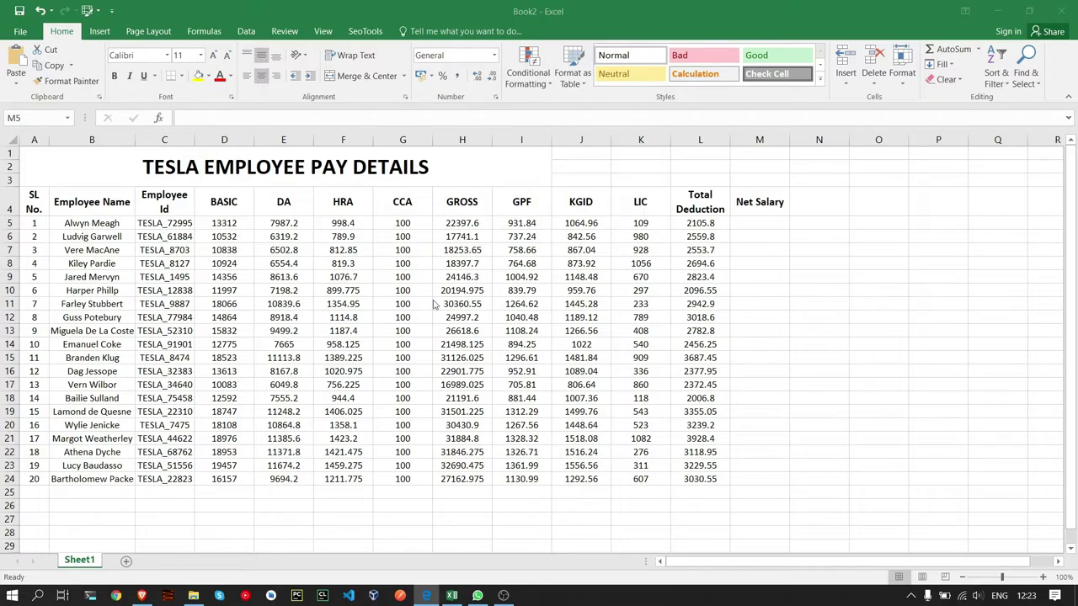
- Enter =H5-L5 in Net Salary cell M5 and fill it down to M24
{"action": "left_click", "coordinate": [765, 224]}
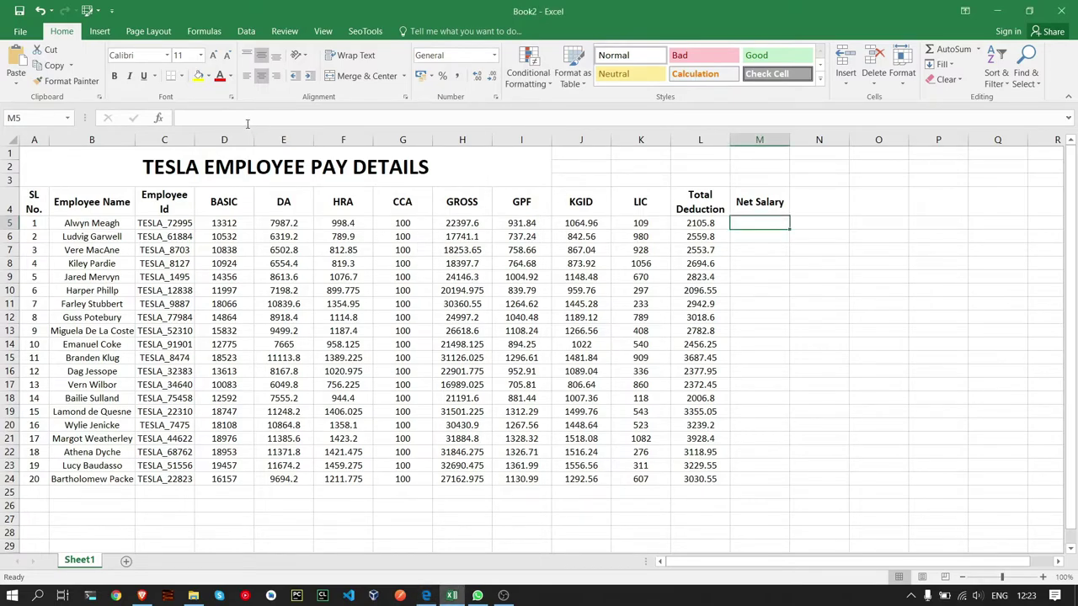
{"action": "left_click", "coordinate": [247, 117]}
{"action": "type", "text": "= H"}
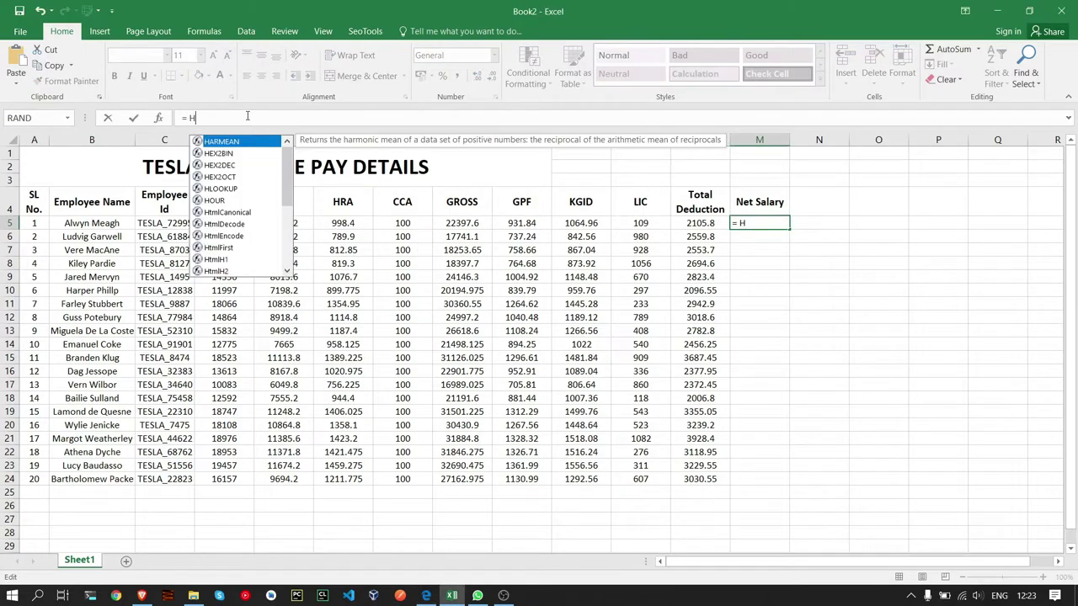
{"action": "type", "text": "5 - "}
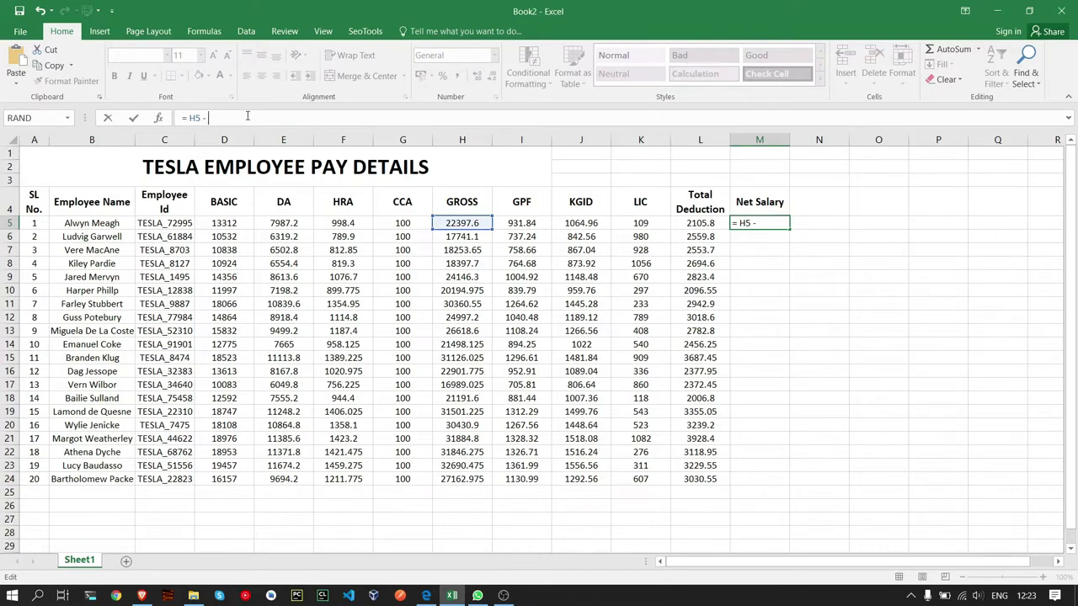
{"action": "type", "text": "L5"}
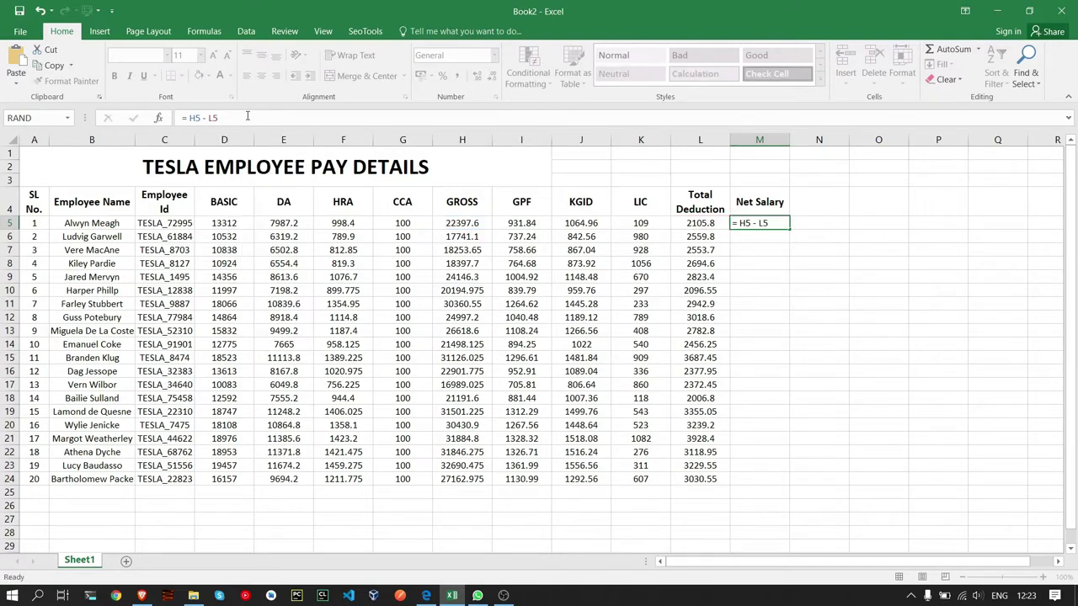
{"action": "key", "text": "Return"}
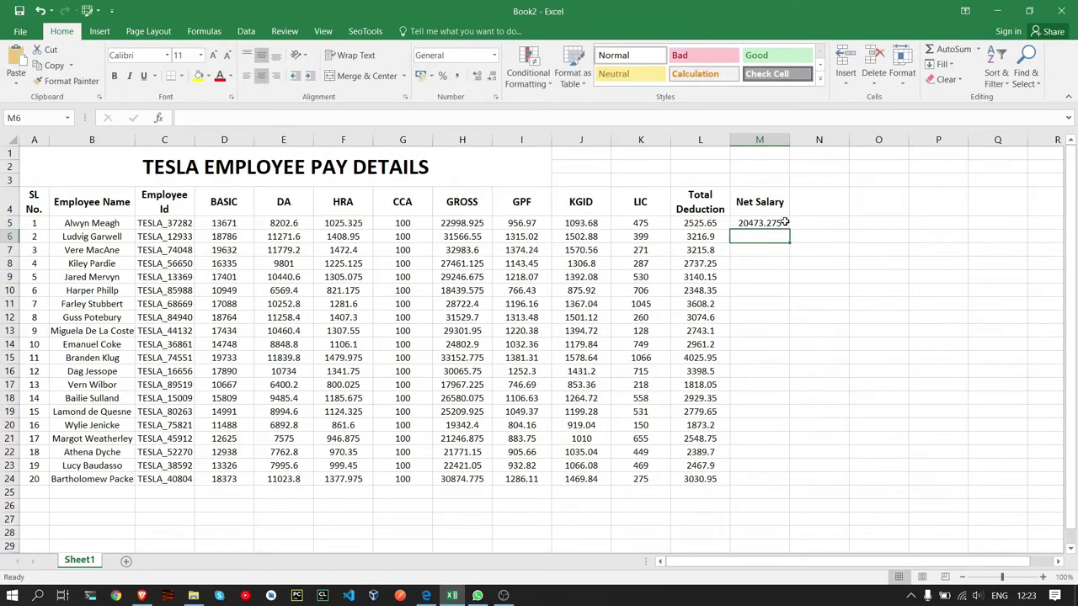
{"action": "left_click", "coordinate": [781, 223]}
{"action": "left_click_drag", "start_coordinate": [789, 230], "coordinate": [793, 482]}
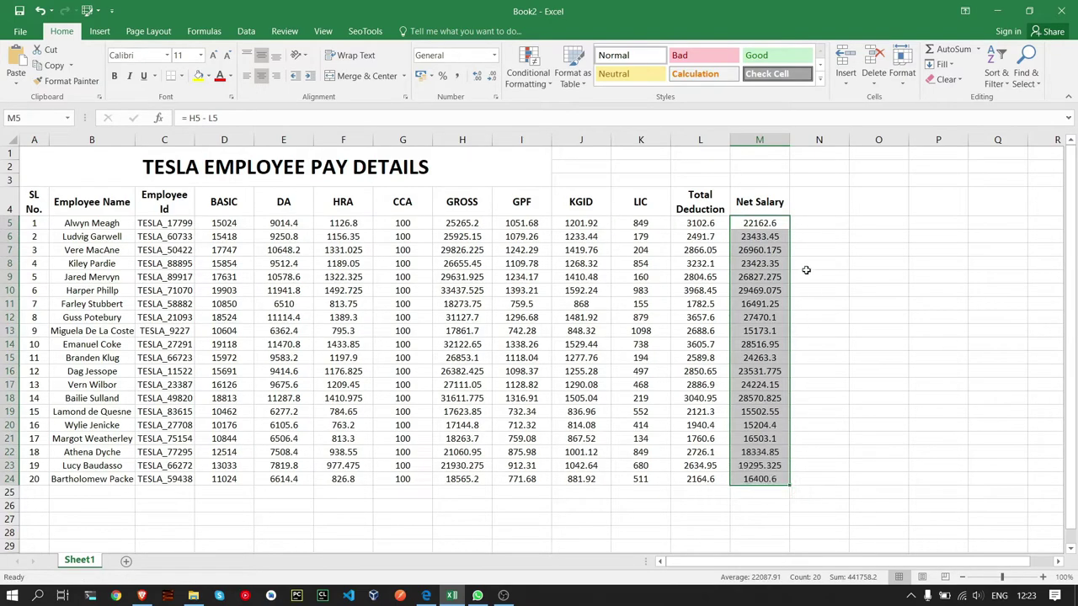
{"action": "left_click", "coordinate": [525, 305]}
{"action": "left_click", "coordinate": [35, 200]}
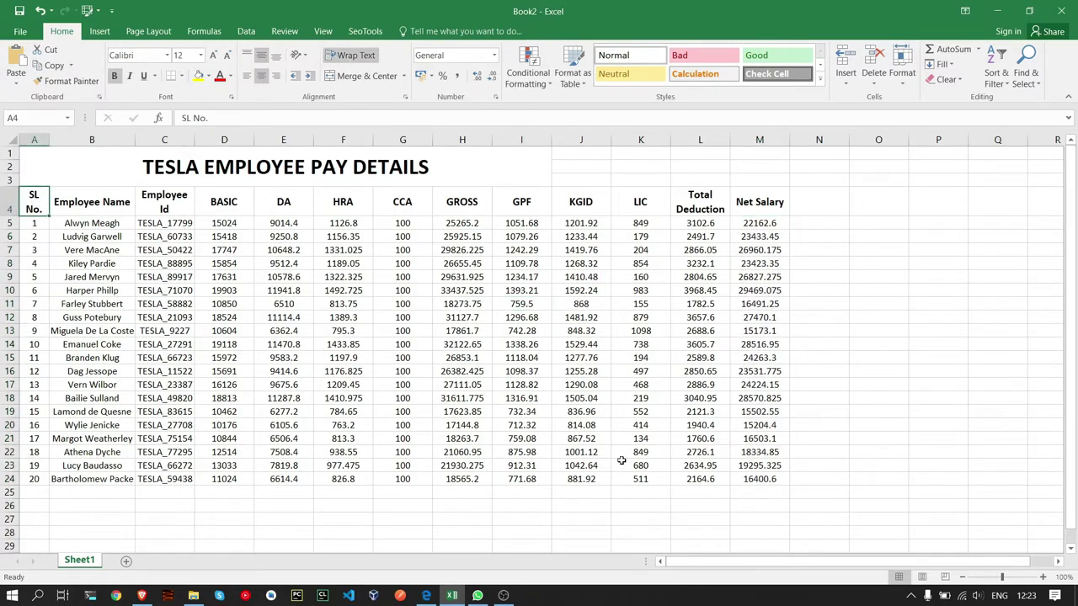
- Format A4:M24 as a table in a yellow Medium banded style with headers
{"action": "left_click", "coordinate": [772, 478], "text": "shift"}
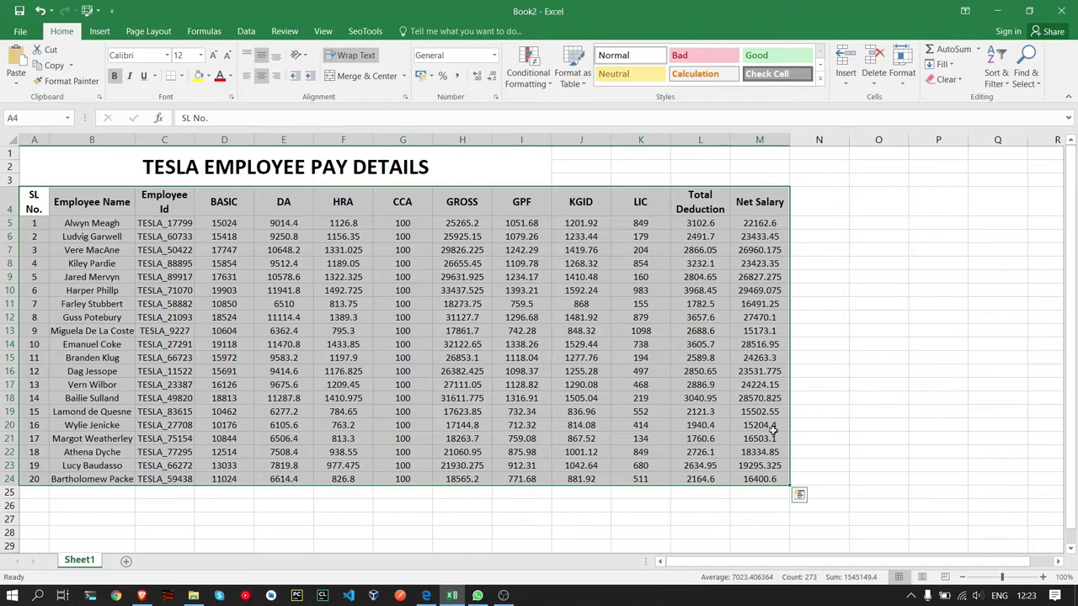
{"action": "left_click", "coordinate": [570, 80]}
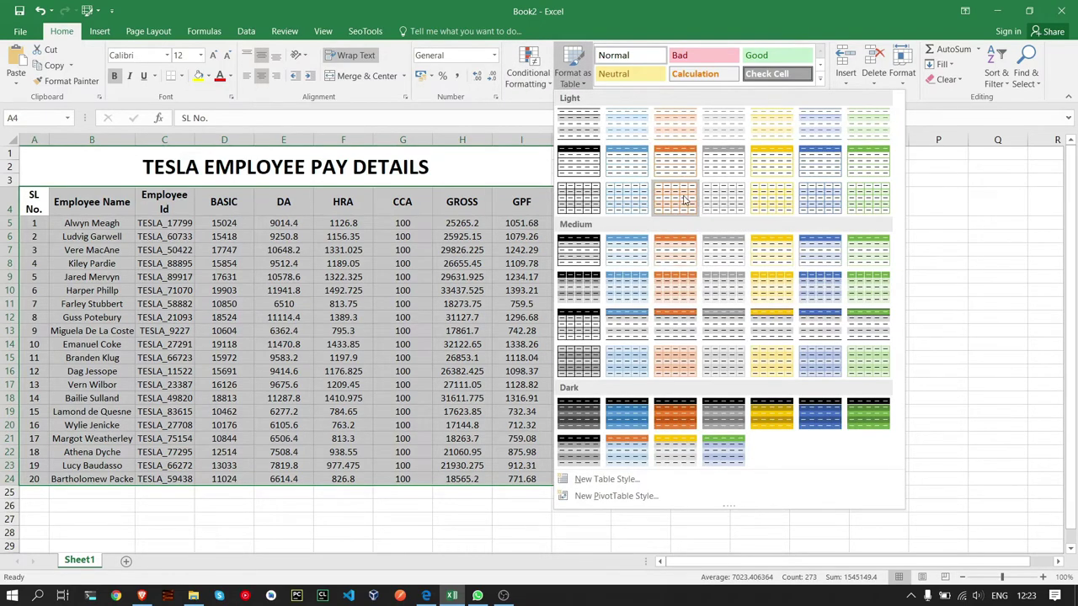
{"action": "left_click", "coordinate": [771, 199]}
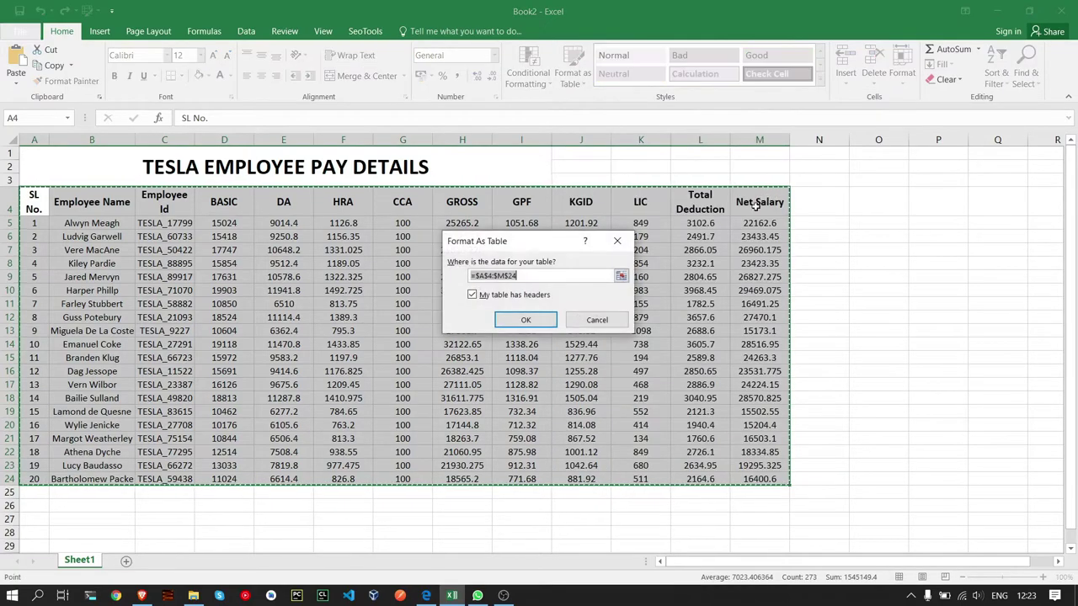
{"action": "left_click", "coordinate": [540, 324]}
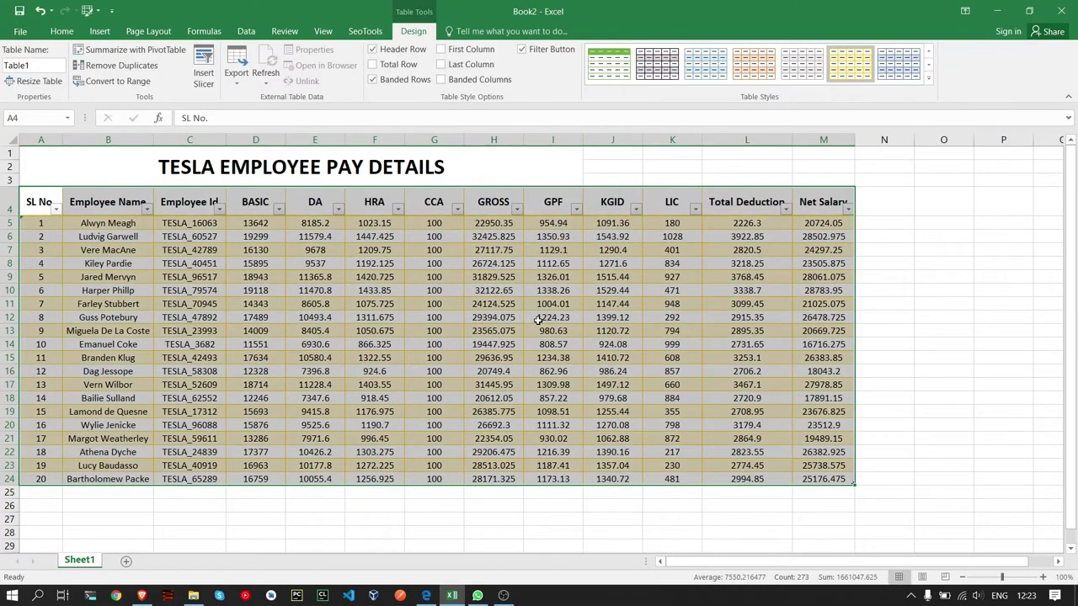
{"action": "left_click", "coordinate": [315, 318]}
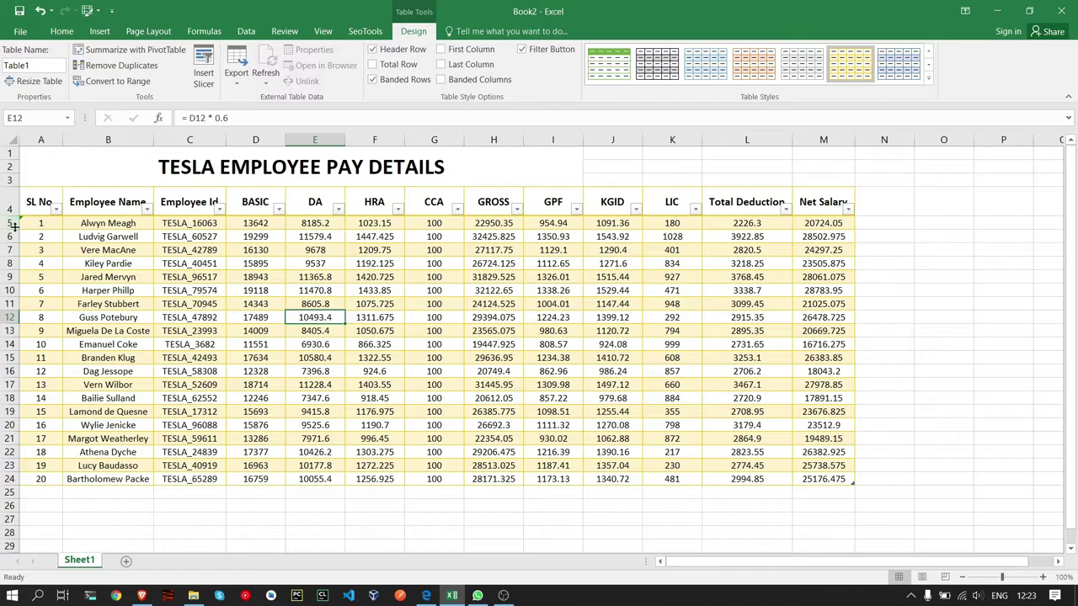
- Make employee rows 5–24 slightly taller
{"action": "left_click", "coordinate": [10, 223]}
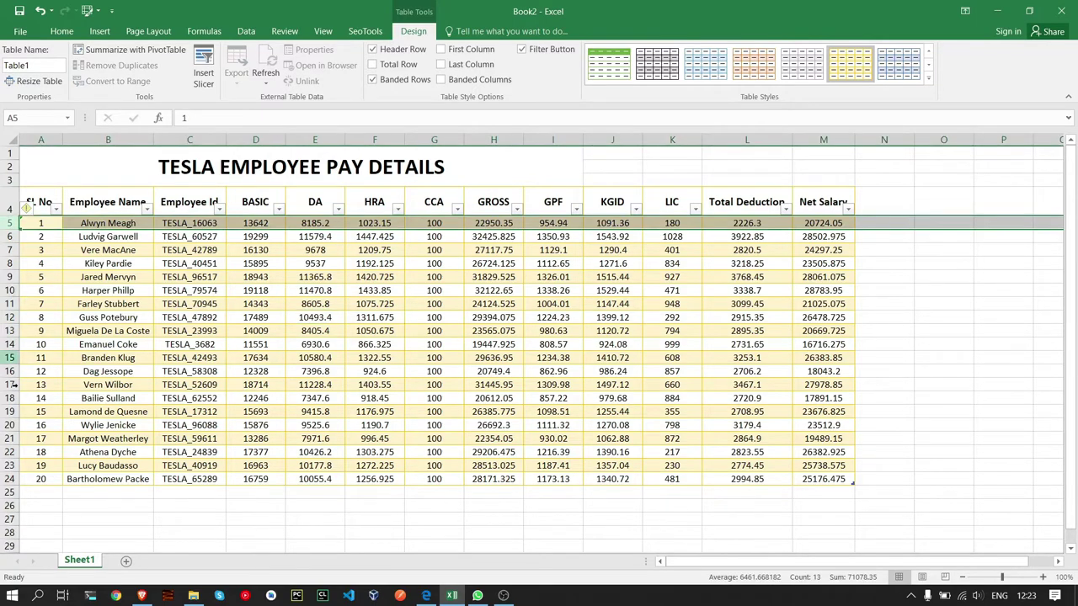
{"action": "left_click", "coordinate": [10, 479], "text": "shift"}
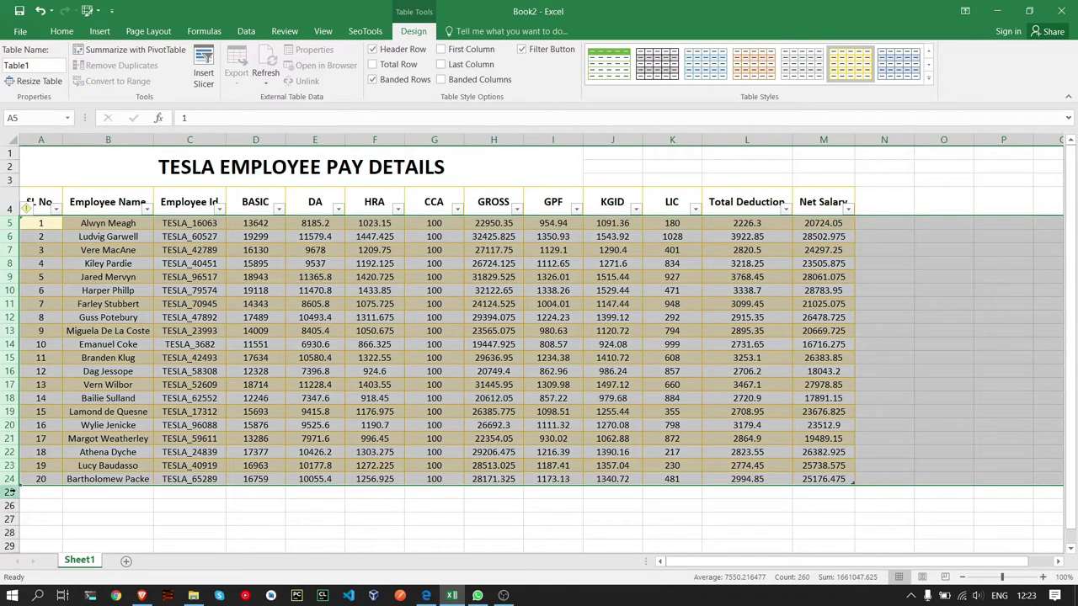
{"action": "left_click_drag", "start_coordinate": [11, 486], "coordinate": [11, 488]}
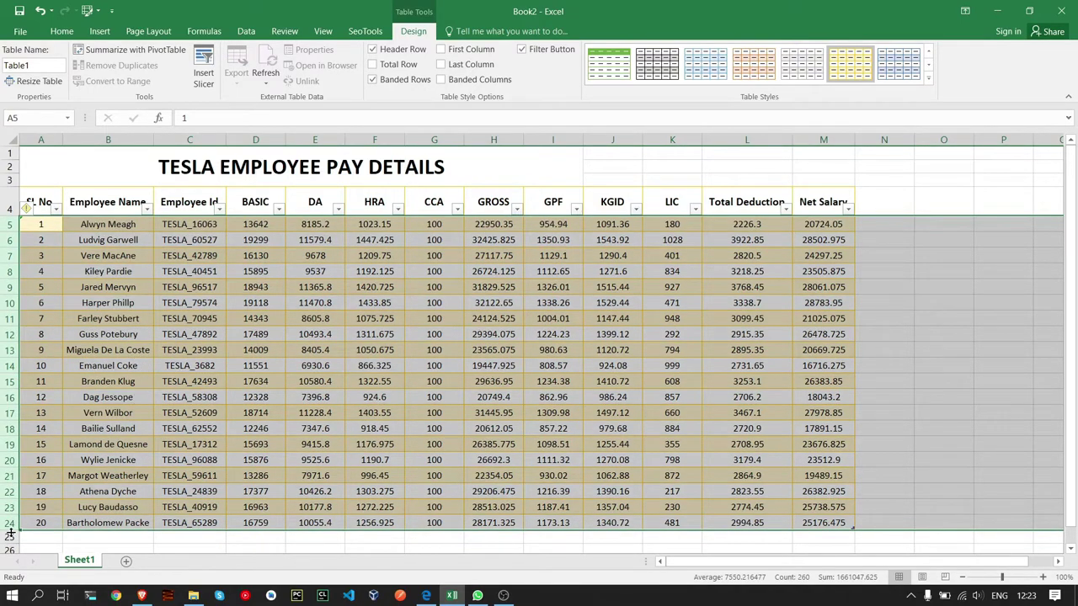
{"action": "left_click_drag", "start_coordinate": [9, 533], "coordinate": [9, 536]}
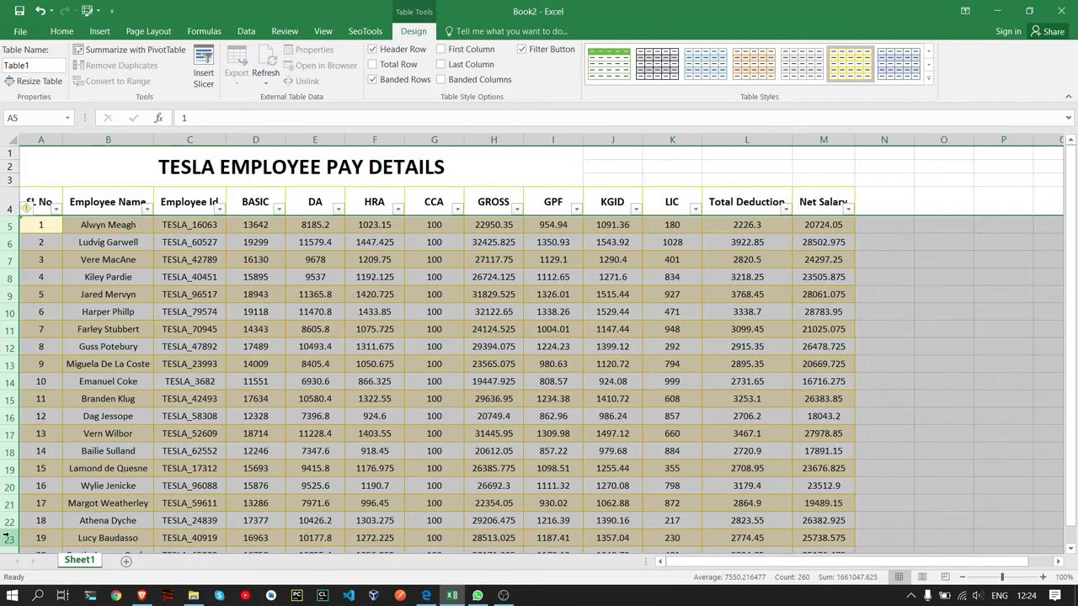
{"action": "left_click", "coordinate": [506, 301]}
- Recalculate the random pay figures with F9
{"action": "scroll", "coordinate": [784, 354], "scroll_direction": "down", "scroll_amount": 3}
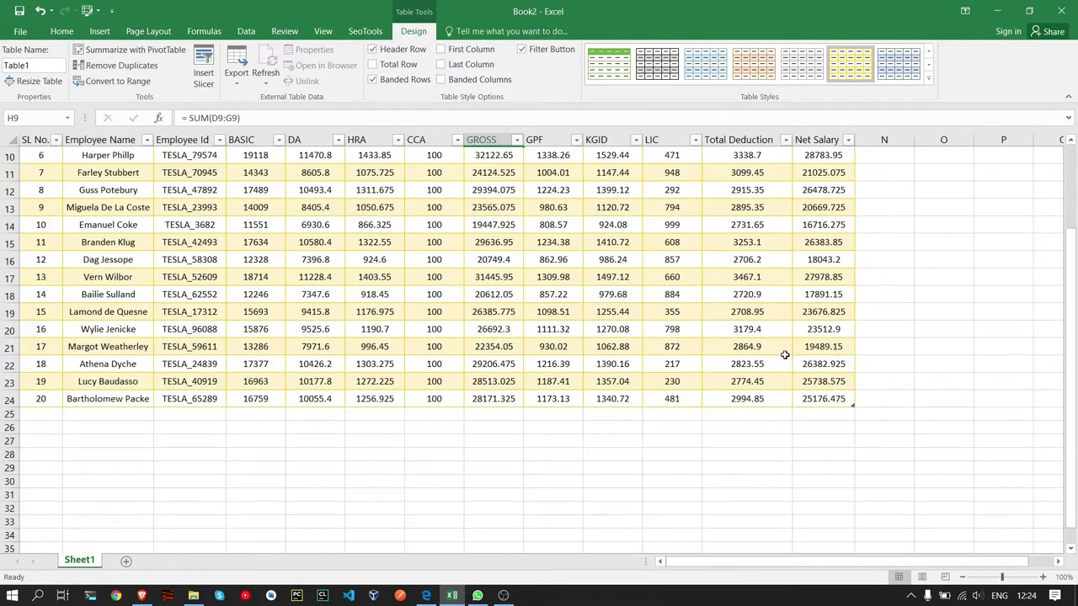
{"action": "key", "text": "F9"}
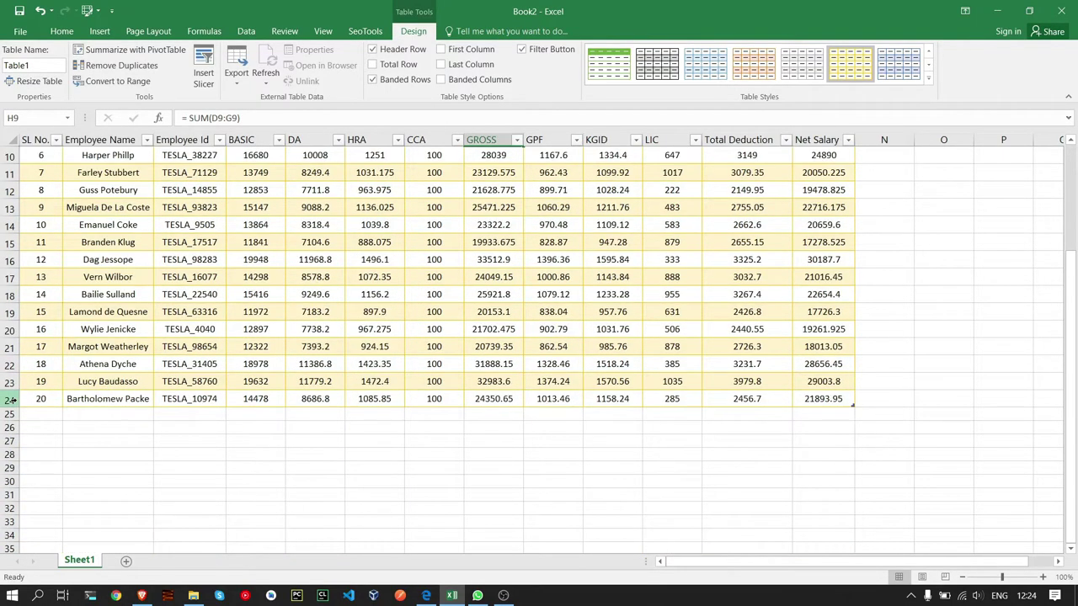
{"action": "left_click", "coordinate": [10, 400]}
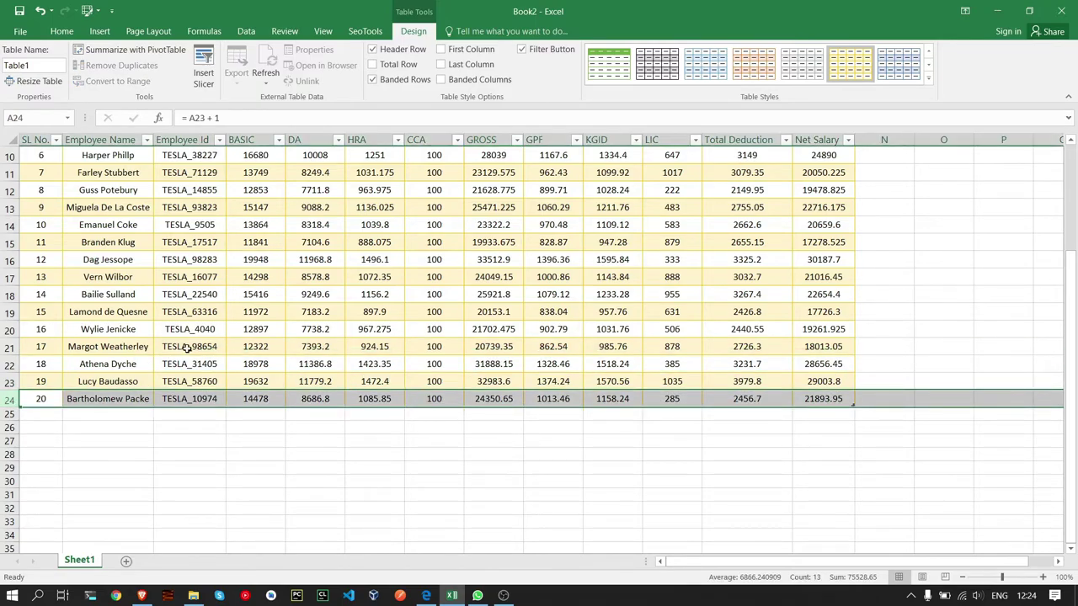
{"action": "scroll", "coordinate": [187, 348], "scroll_direction": "up", "scroll_amount": 3}
{"action": "left_click", "coordinate": [588, 346]}
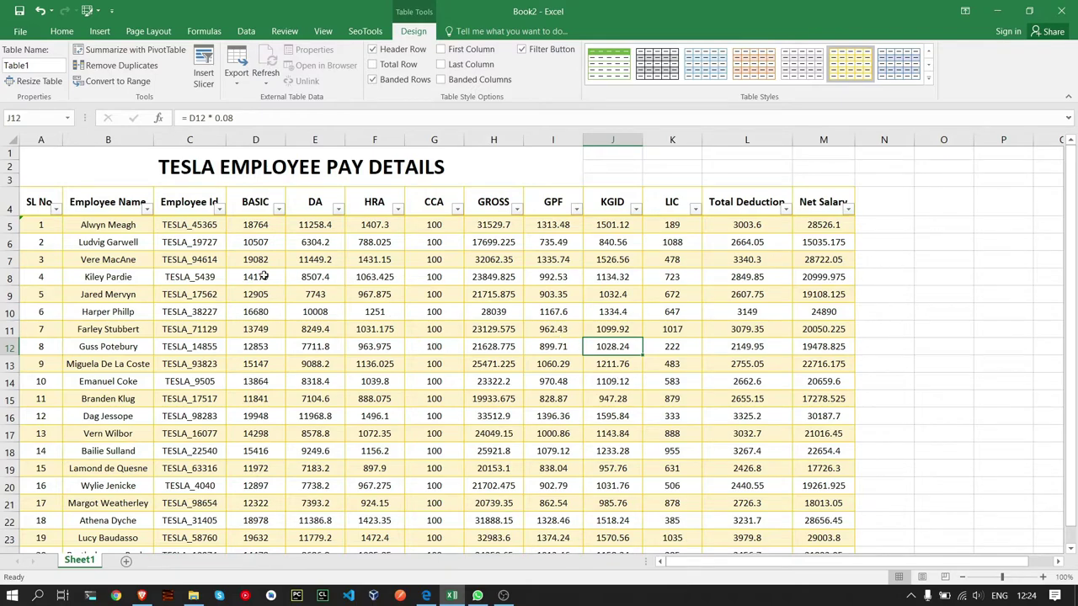
- Narrow the Employee Id column and give BASIC through CCA a common width
{"action": "left_click", "coordinate": [112, 206]}
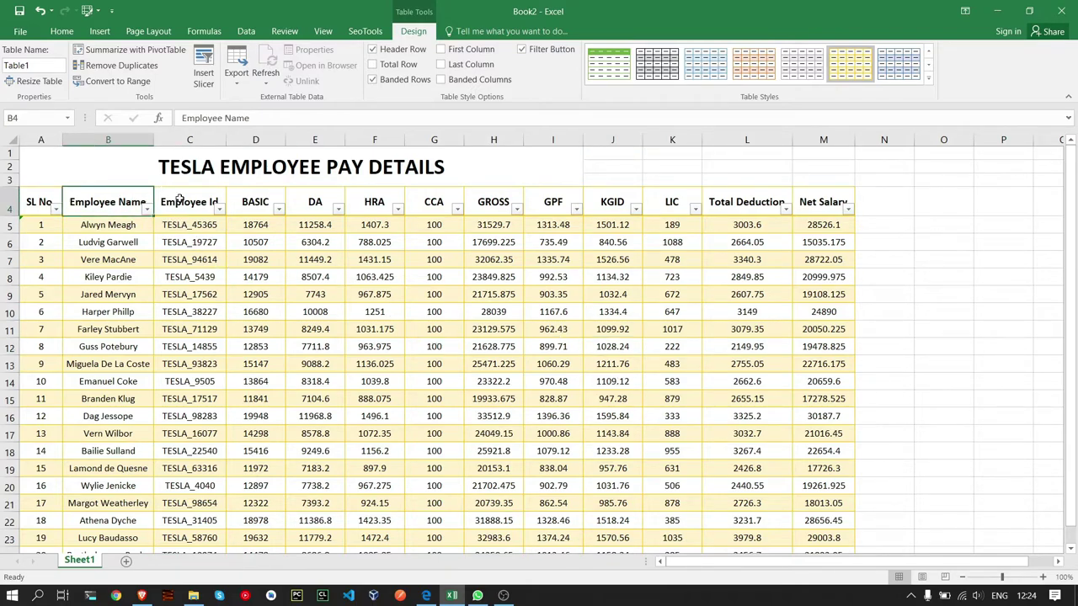
{"action": "left_click", "coordinate": [194, 203]}
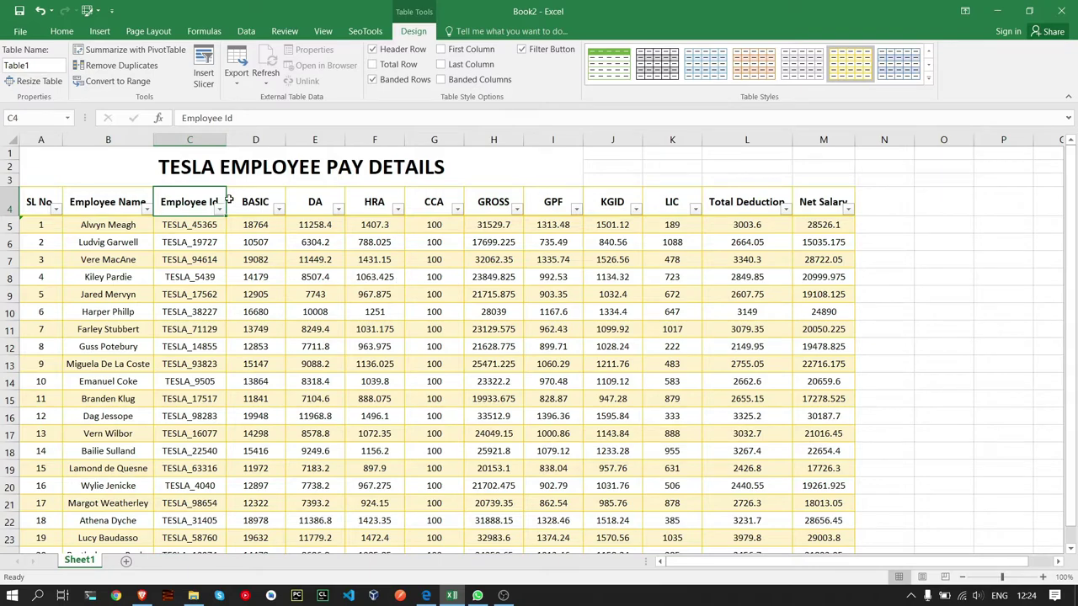
{"action": "left_click_drag", "start_coordinate": [225, 141], "coordinate": [219, 141]}
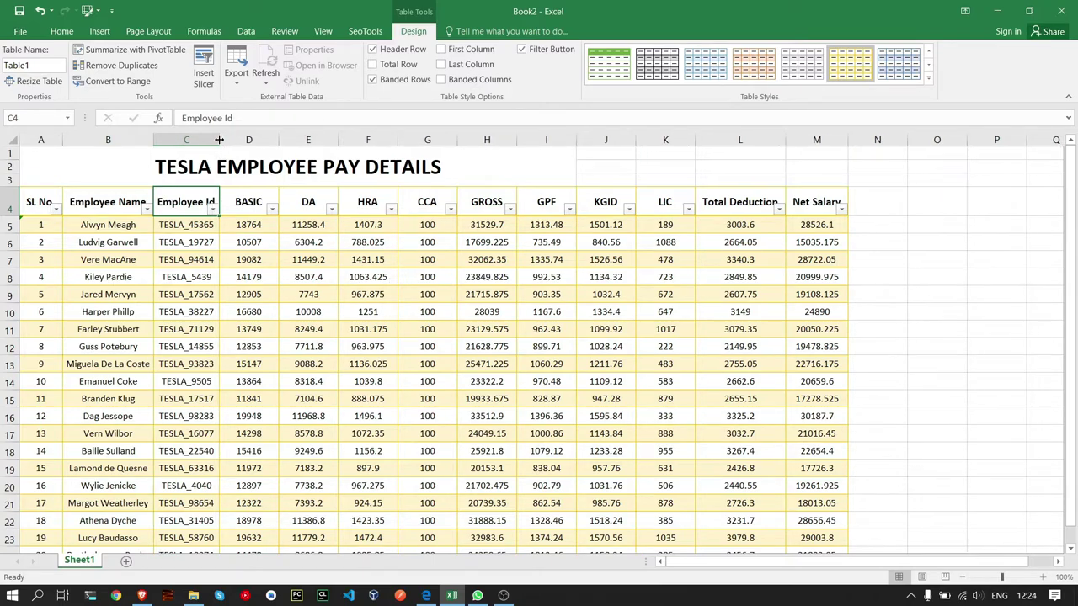
{"action": "left_click", "coordinate": [248, 140]}
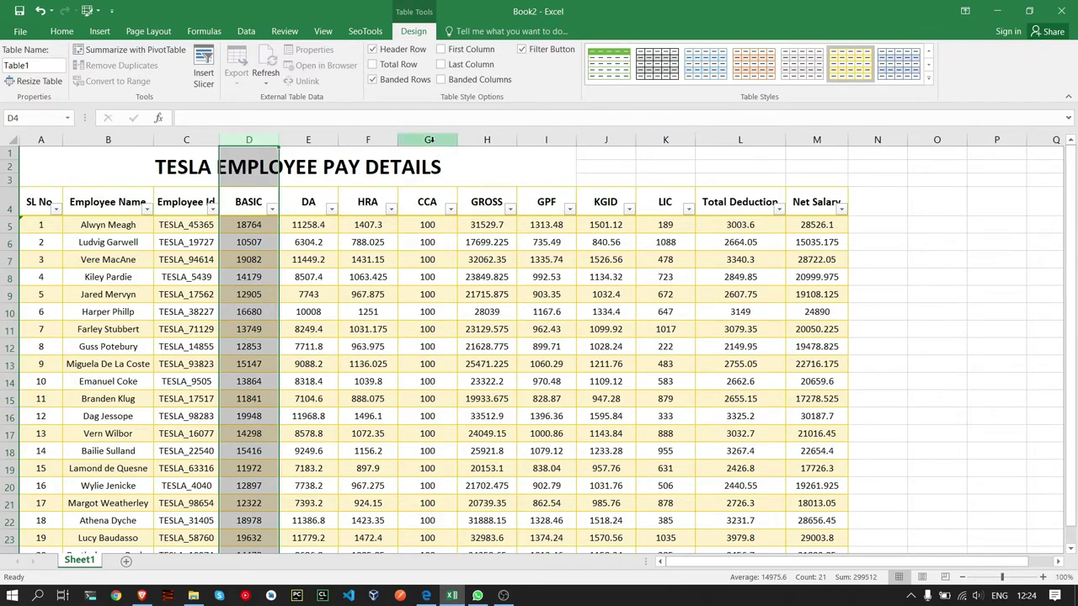
{"action": "left_click", "coordinate": [434, 139], "text": "shift"}
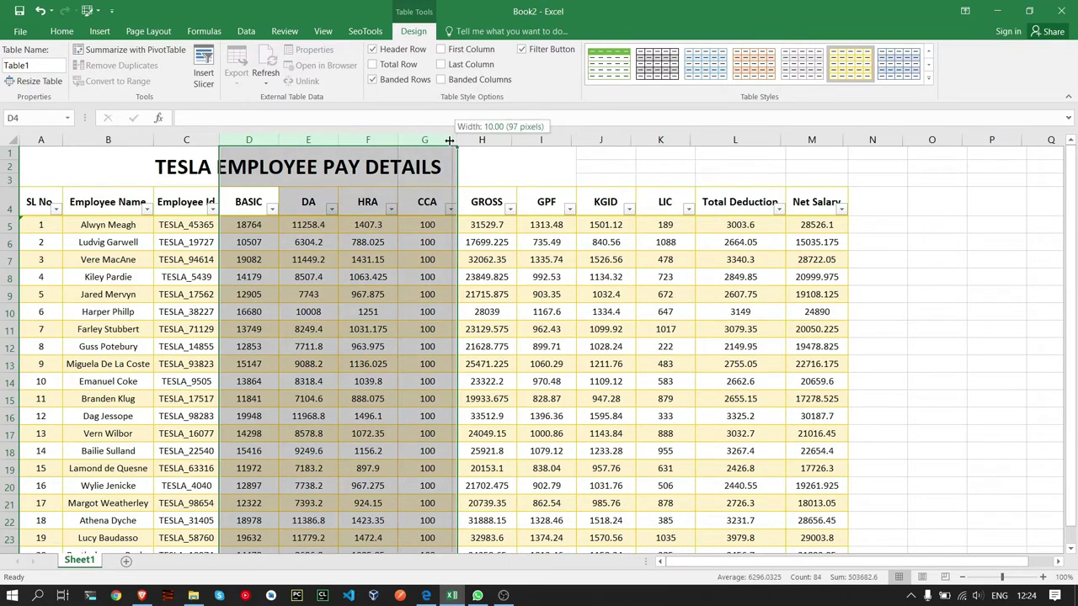
{"action": "left_click_drag", "start_coordinate": [453, 142], "coordinate": [443, 141]}
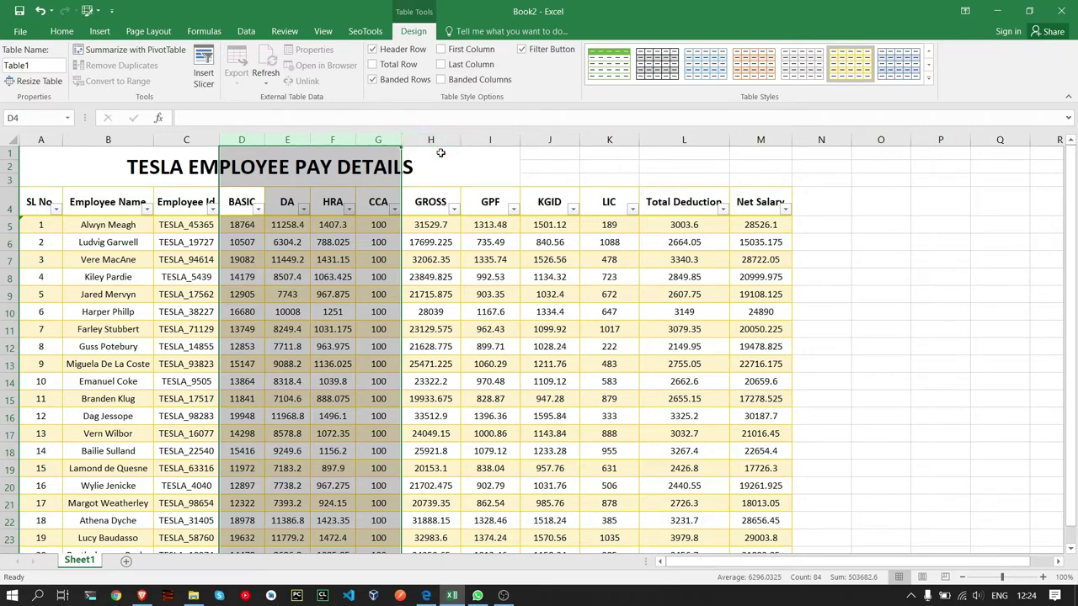
{"action": "left_click_drag", "start_coordinate": [356, 140], "coordinate": [357, 140]}
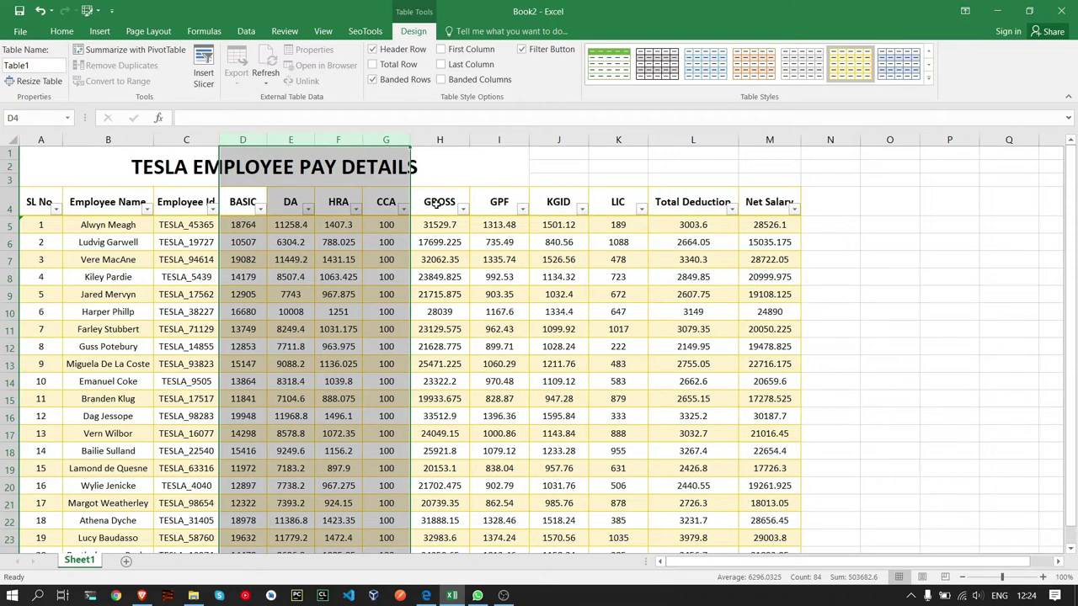
{"action": "left_click", "coordinate": [436, 203]}
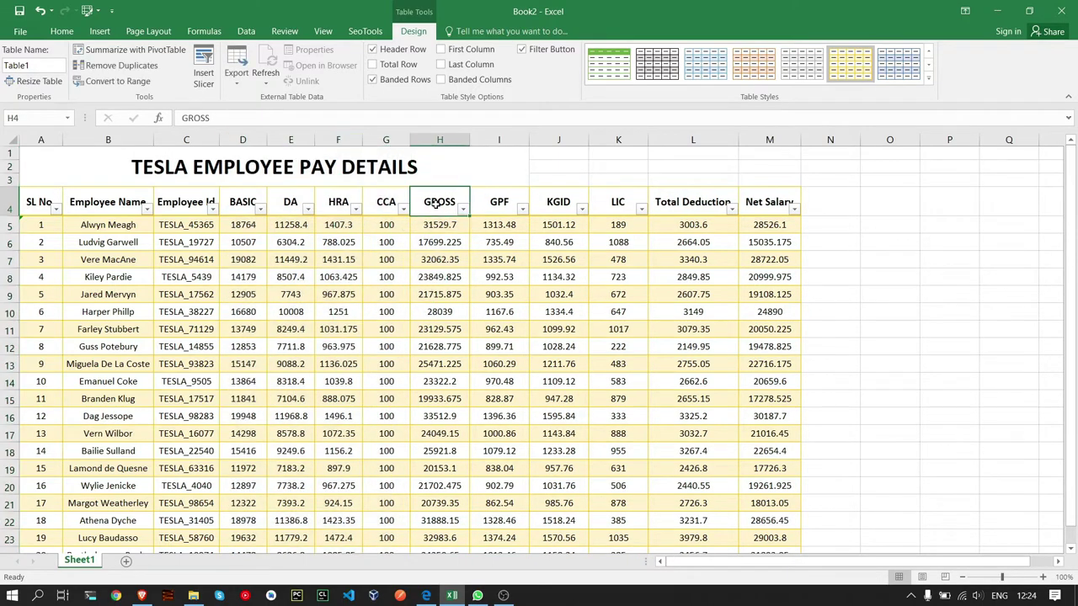
- Resize the GROSS, Total Deduction and Net Salary columns to a matching width
{"action": "left_click", "coordinate": [698, 203], "text": "shift"}
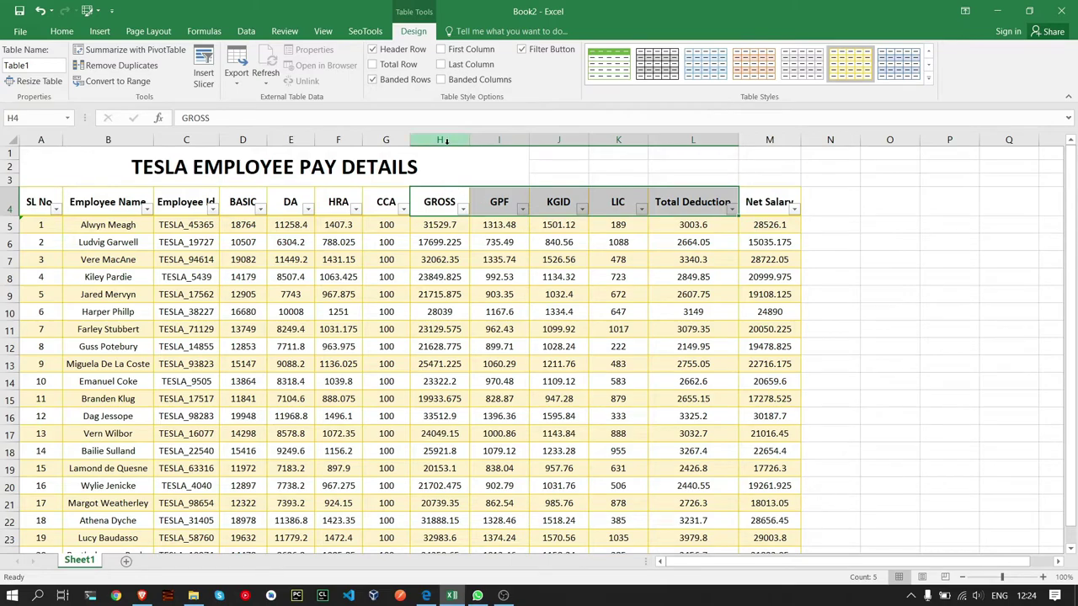
{"action": "left_click", "coordinate": [446, 140]}
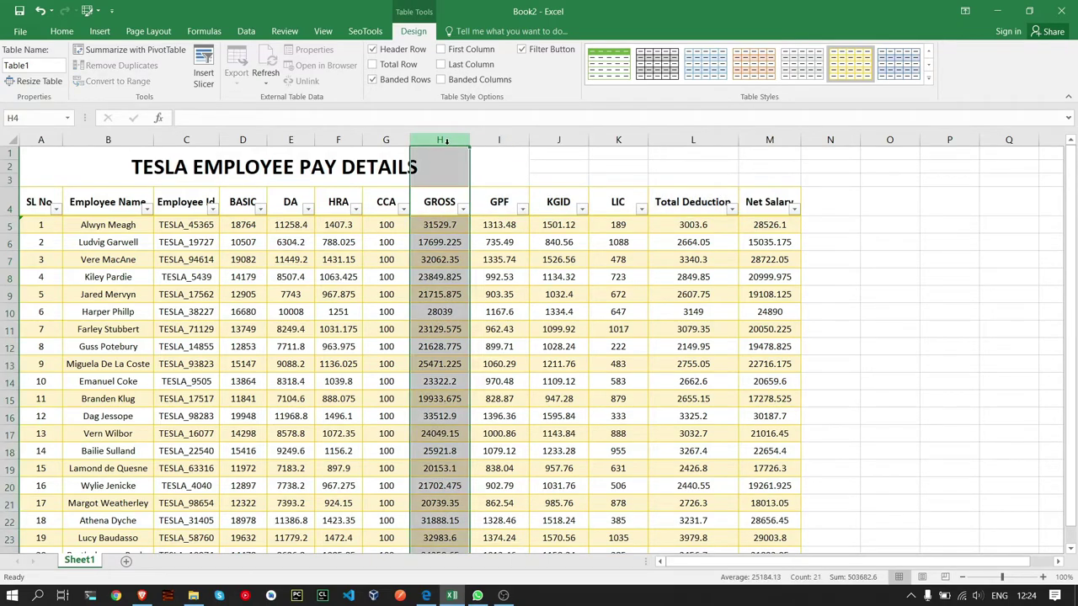
{"action": "left_click", "coordinate": [693, 141], "text": "ctrl"}
{"action": "left_click", "coordinate": [759, 141], "text": "ctrl"}
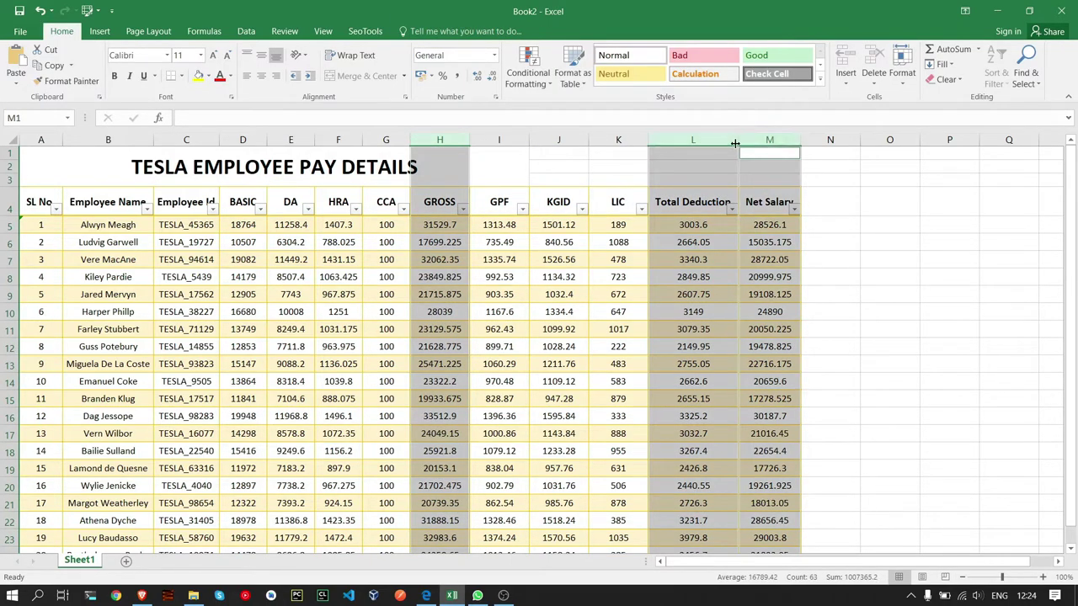
{"action": "left_click_drag", "start_coordinate": [738, 140], "coordinate": [727, 141]}
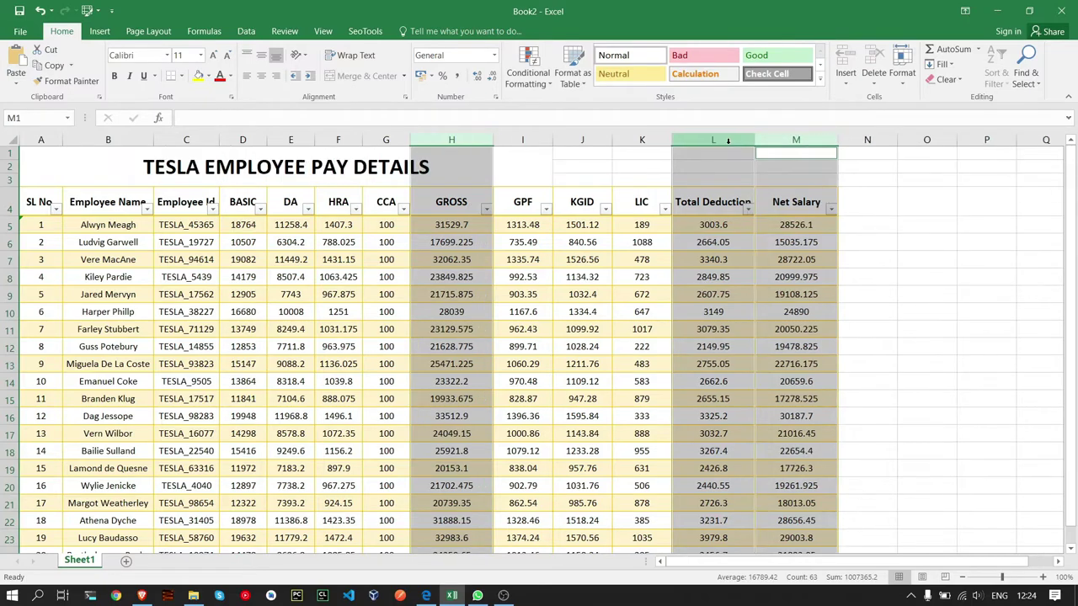
{"action": "left_click_drag", "start_coordinate": [493, 141], "coordinate": [477, 142]}
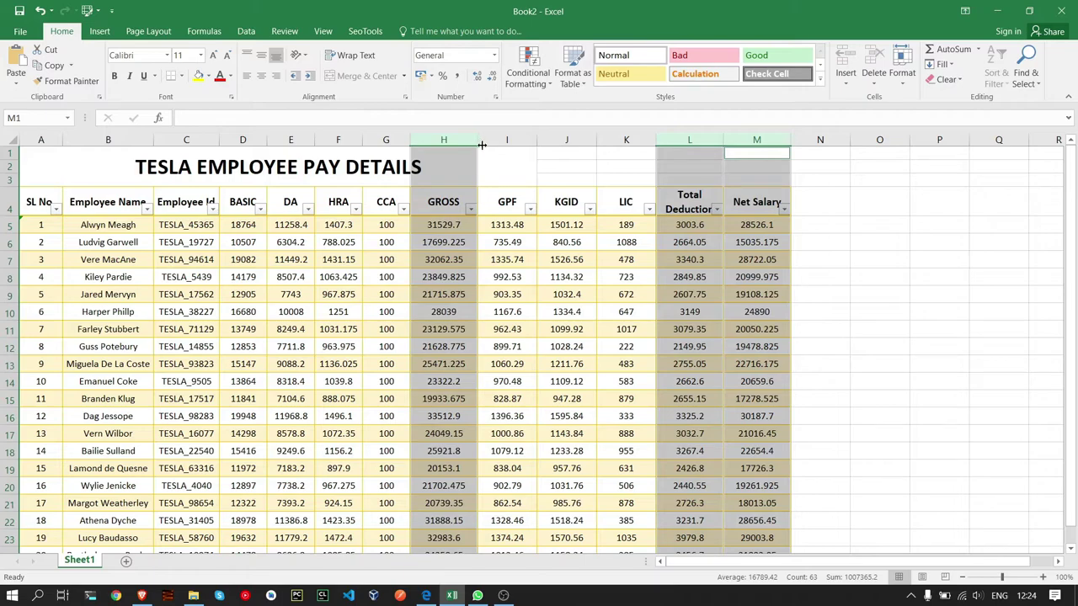
{"action": "left_click", "coordinate": [527, 245]}
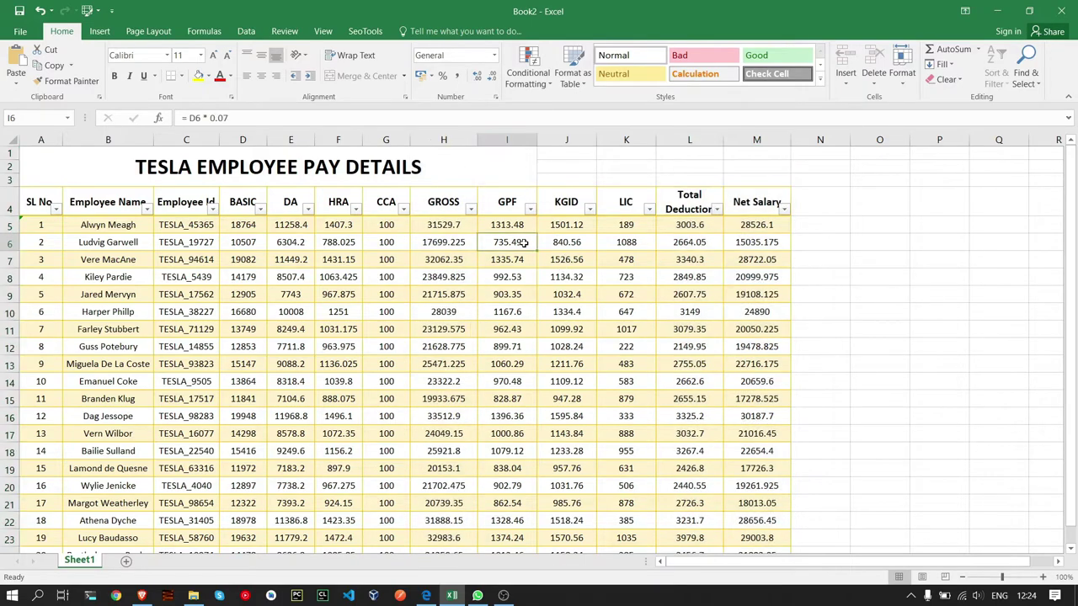
- Narrow the GPF, KGID and LIC columns to a width of 9.00
{"action": "left_click", "coordinate": [507, 140]}
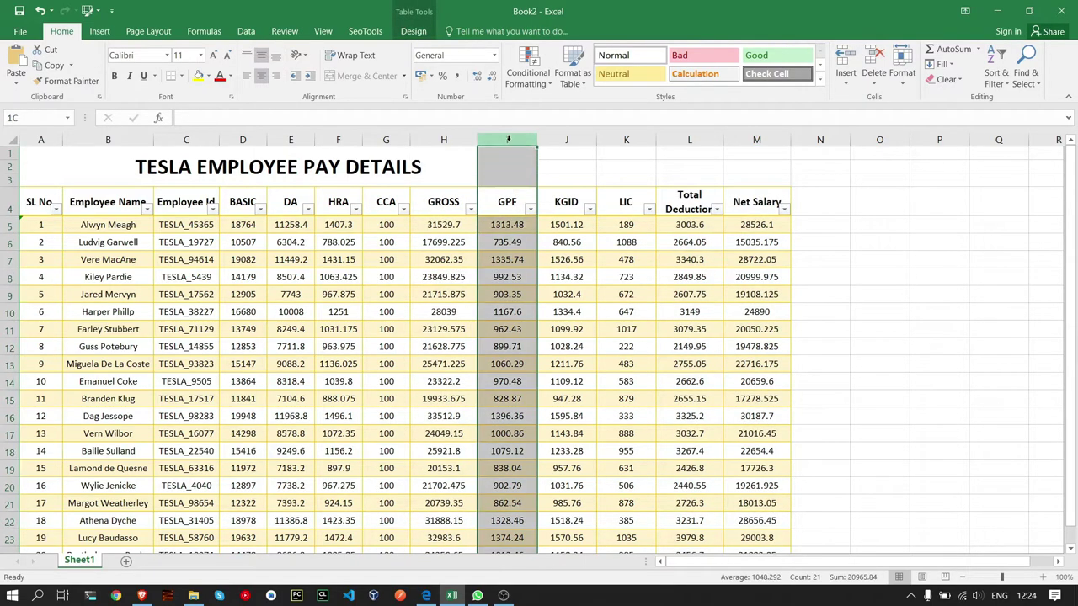
{"action": "left_click", "coordinate": [567, 139], "text": "ctrl"}
{"action": "left_click_drag", "start_coordinate": [596, 141], "coordinate": [580, 142]}
{"action": "left_click", "coordinate": [613, 140], "text": "ctrl"}
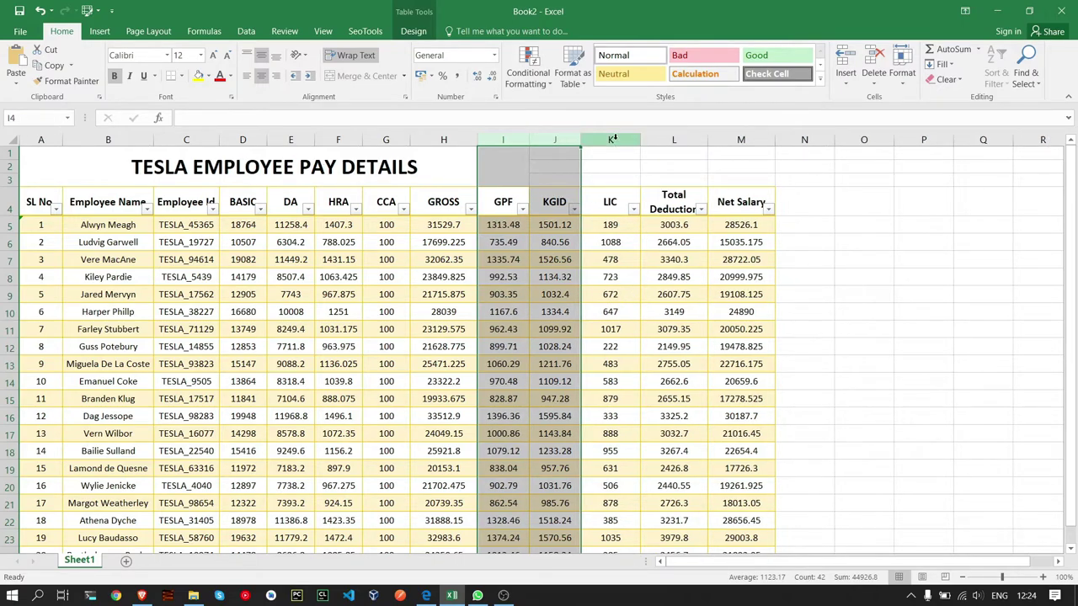
{"action": "left_click_drag", "start_coordinate": [640, 140], "coordinate": [628, 144]}
{"action": "left_click", "coordinate": [636, 354]}
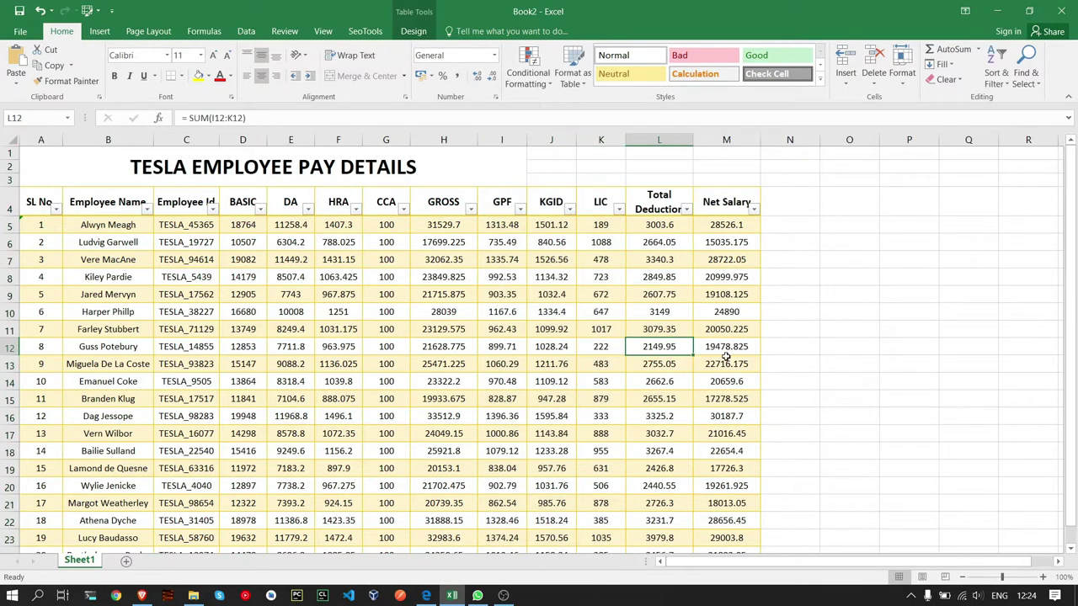
- Increase the row height of the twenty employee rows 5–24
{"action": "left_click", "coordinate": [729, 199]}
{"action": "scroll", "coordinate": [741, 384], "scroll_direction": "down", "scroll_amount": 5}
{"action": "scroll", "coordinate": [740, 384], "scroll_direction": "up", "scroll_amount": 3}
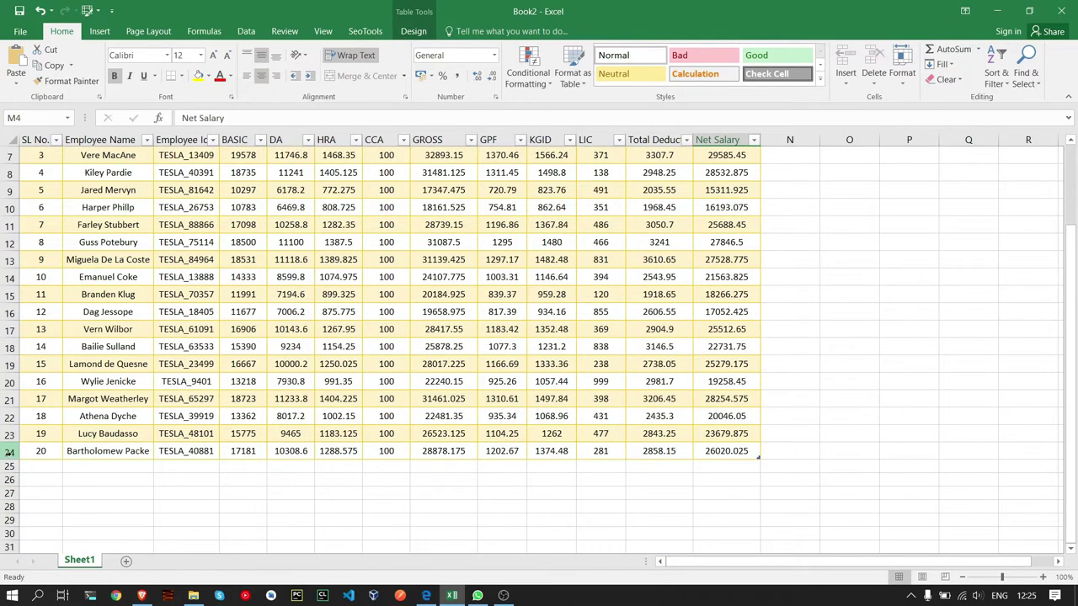
{"action": "scroll", "coordinate": [13, 311], "scroll_direction": "up", "scroll_amount": 2}
{"action": "left_click", "coordinate": [13, 225]}
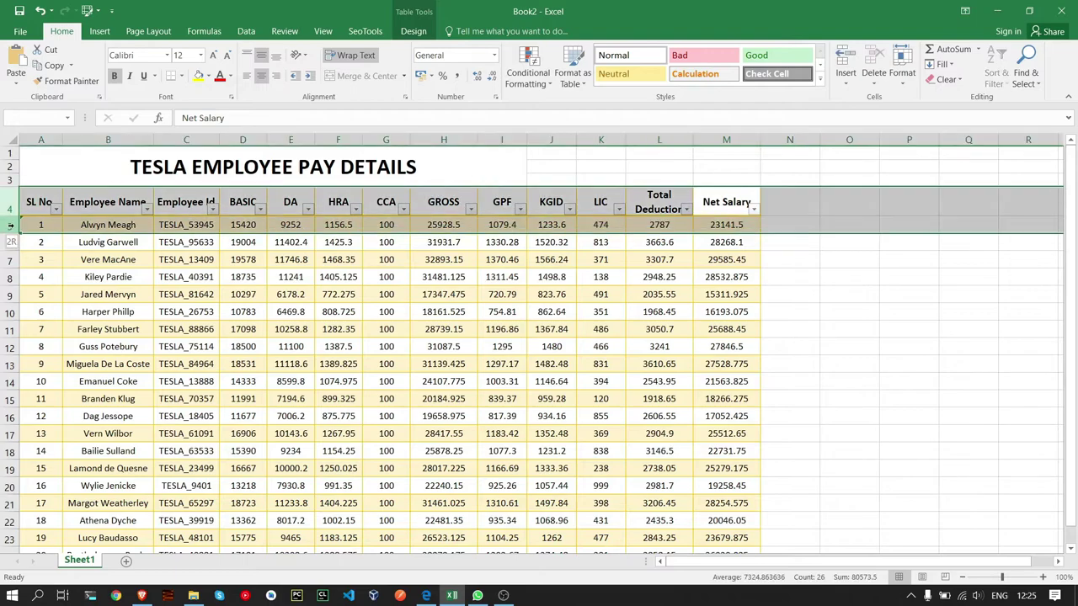
{"action": "scroll", "coordinate": [37, 421], "scroll_direction": "down", "scroll_amount": 1}
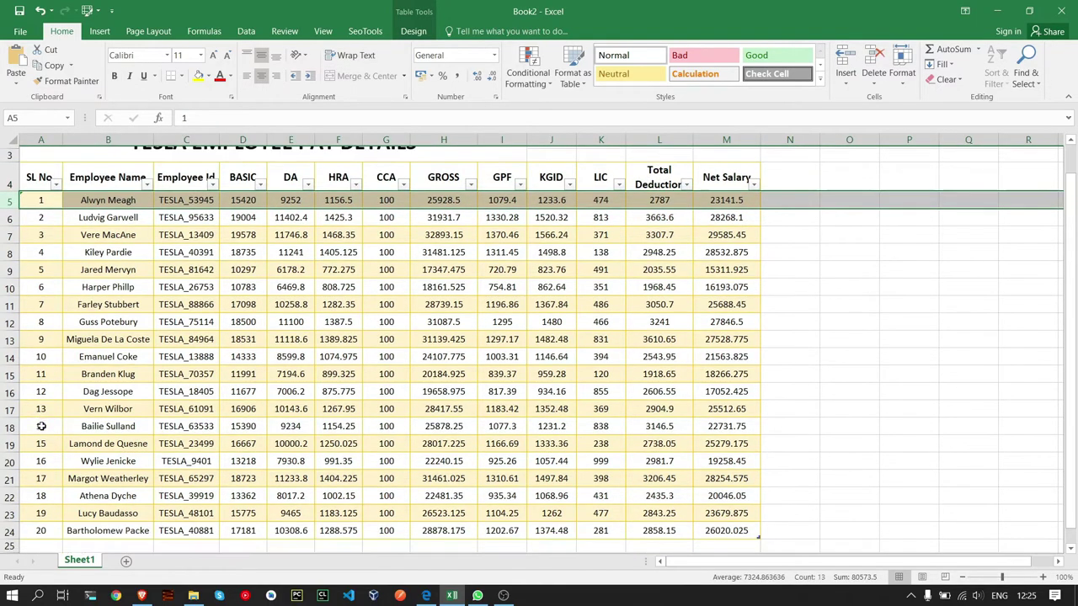
{"action": "scroll", "coordinate": [32, 530], "scroll_direction": "down", "scroll_amount": 3}
{"action": "left_click", "coordinate": [13, 348], "text": "shift"}
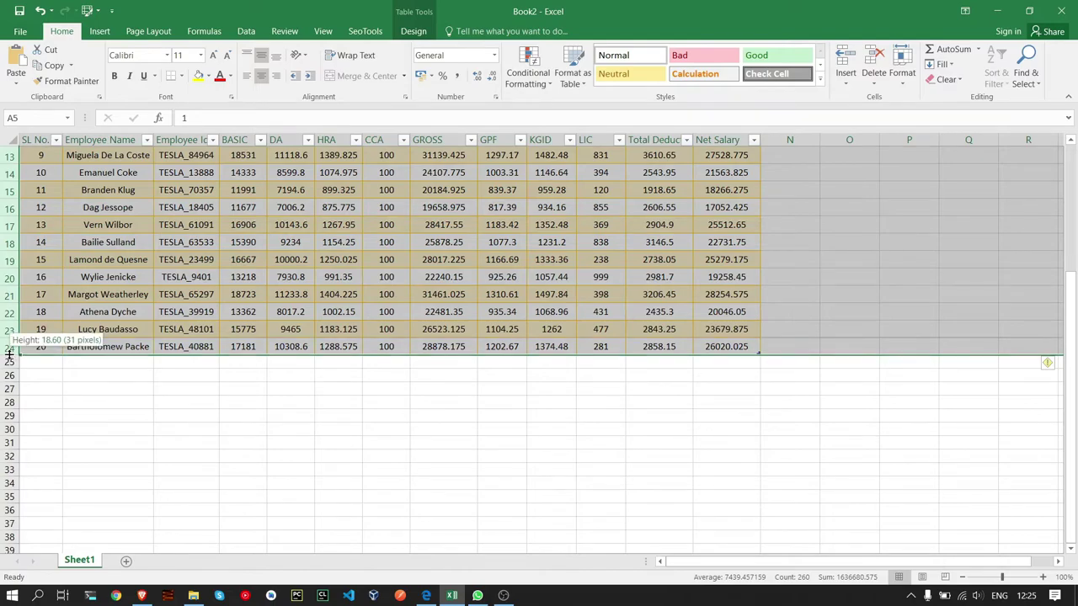
{"action": "left_click_drag", "start_coordinate": [10, 357], "coordinate": [10, 359]}
{"action": "left_click", "coordinate": [622, 392]}
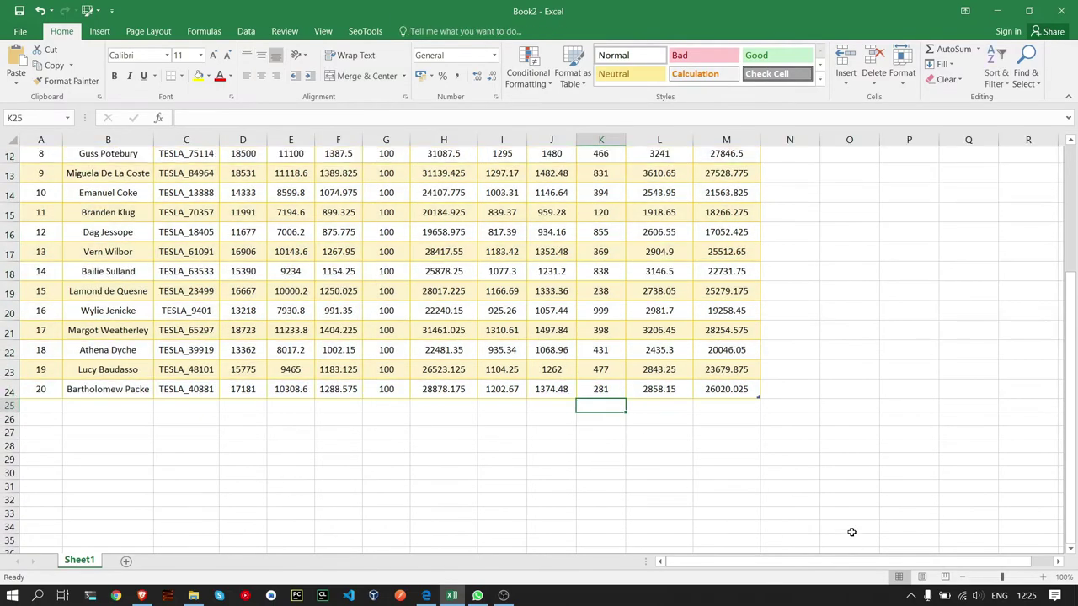
- Make the SL No serial numbers 1–20 in A5:A24 bold
{"action": "scroll", "coordinate": [849, 526], "scroll_direction": "up", "scroll_amount": 4}
{"action": "left_click", "coordinate": [454, 325]}
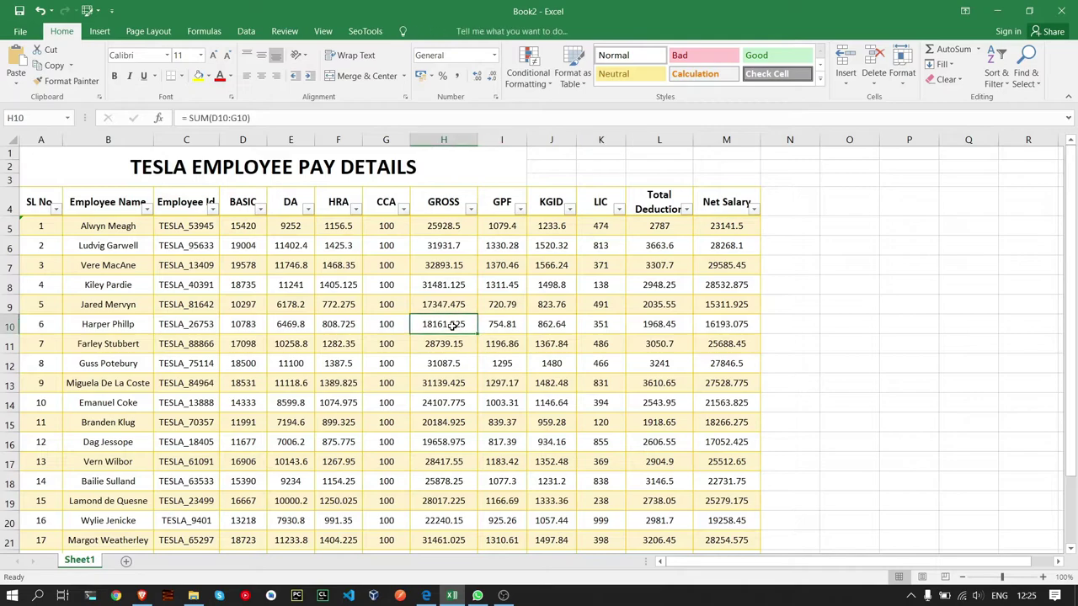
{"action": "left_click", "coordinate": [111, 229]}
{"action": "left_click", "coordinate": [48, 224]}
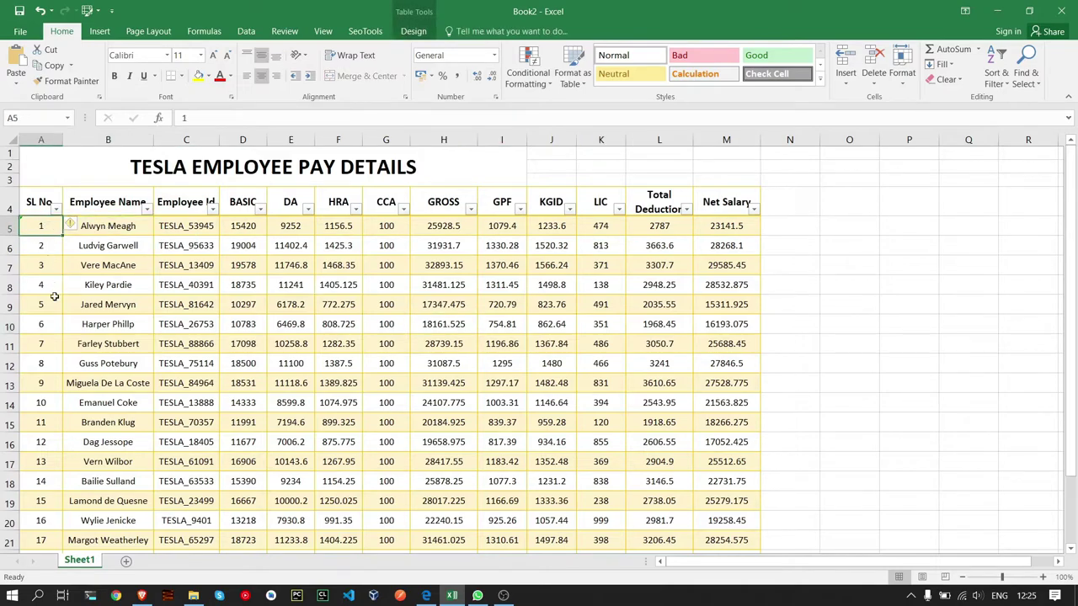
{"action": "scroll", "coordinate": [52, 362], "scroll_direction": "down", "scroll_amount": 4}
{"action": "scroll", "coordinate": [46, 404], "scroll_direction": "up", "scroll_amount": 1}
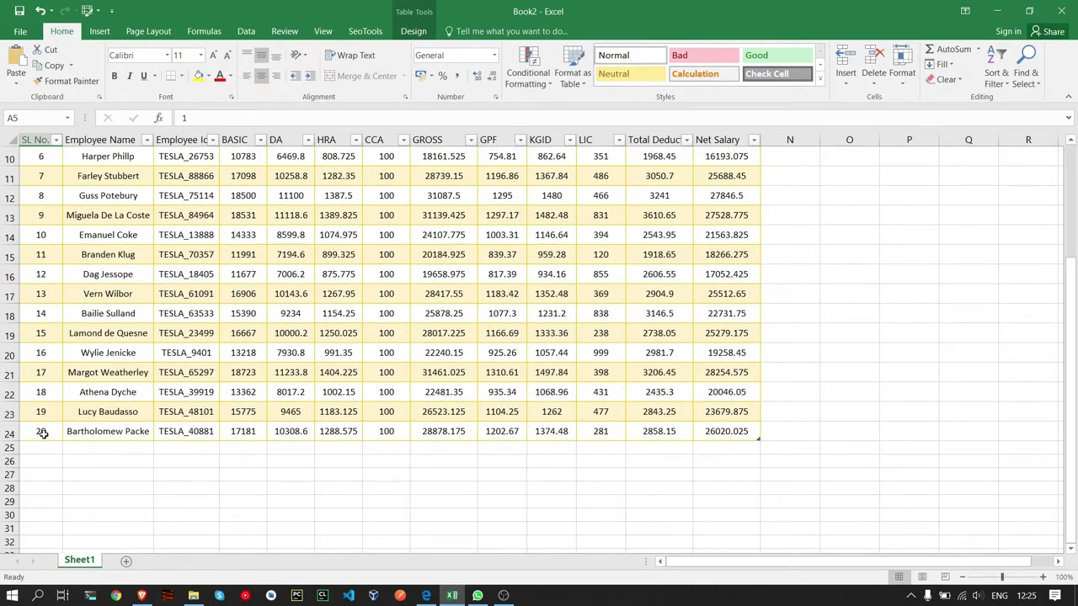
{"action": "left_click", "coordinate": [43, 433], "text": "shift"}
{"action": "left_click", "coordinate": [115, 76]}
{"action": "scroll", "coordinate": [128, 194], "scroll_direction": "up", "scroll_amount": 3}
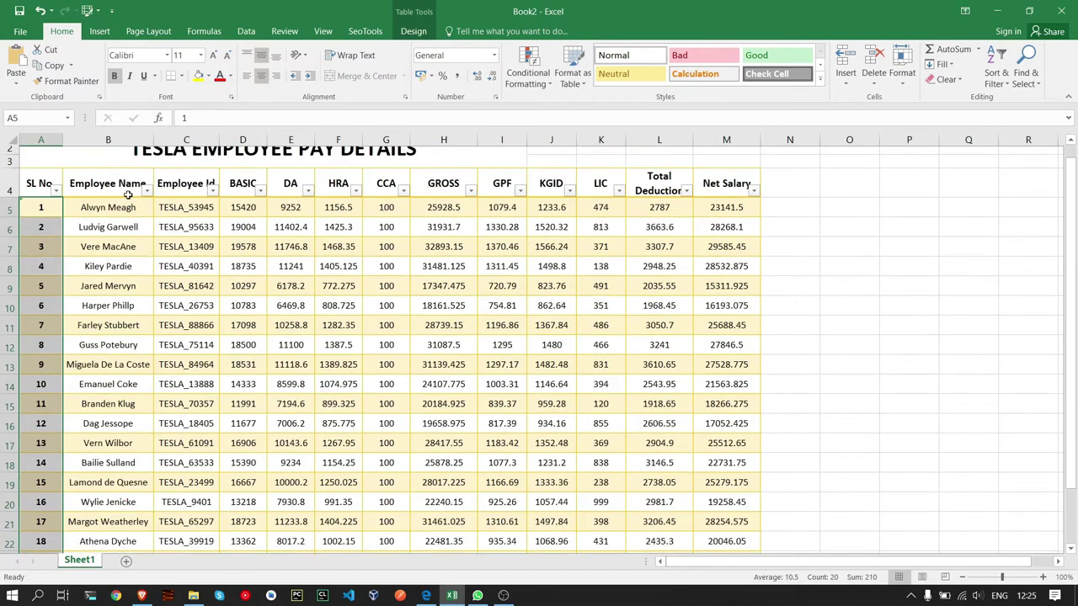
{"action": "scroll", "coordinate": [128, 195], "scroll_direction": "up", "scroll_amount": 1}
{"action": "left_click", "coordinate": [127, 245]}
- Select all twenty employee names in B5:B24
{"action": "left_click", "coordinate": [133, 228]}
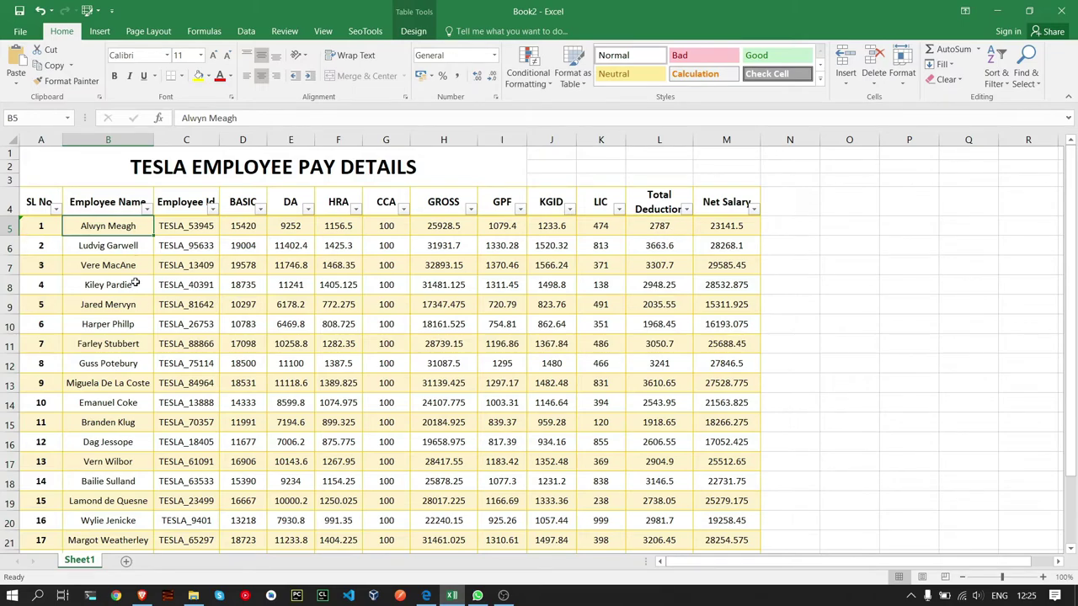
{"action": "scroll", "coordinate": [134, 285], "scroll_direction": "down", "scroll_amount": 3}
{"action": "left_click", "coordinate": [124, 429], "text": "shift"}
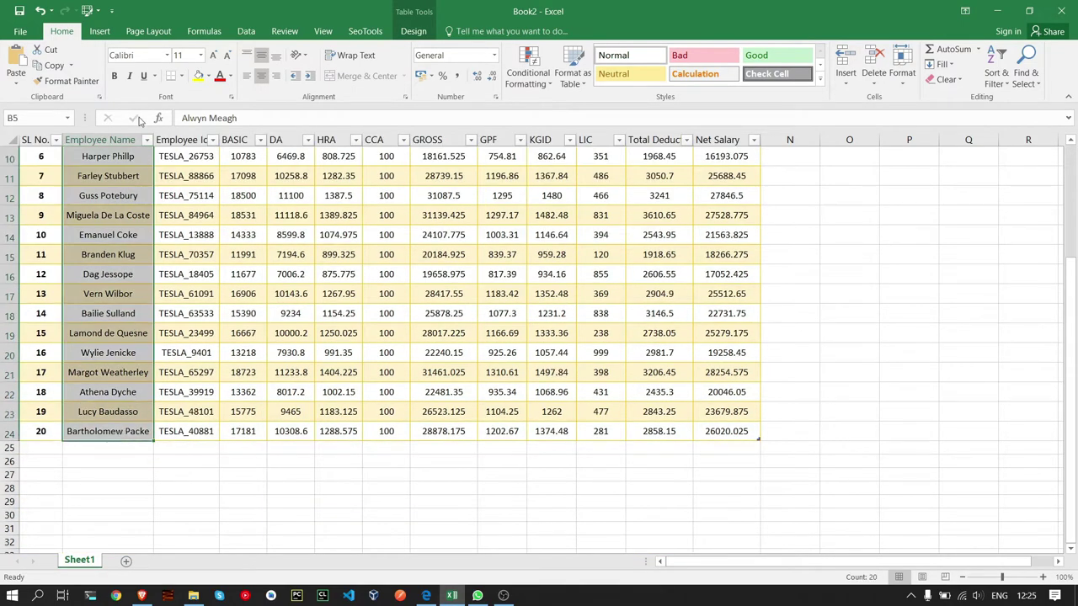
- Set the employee names to Arial and recalculate the random pay values with F9
{"action": "left_click", "coordinate": [167, 55]}
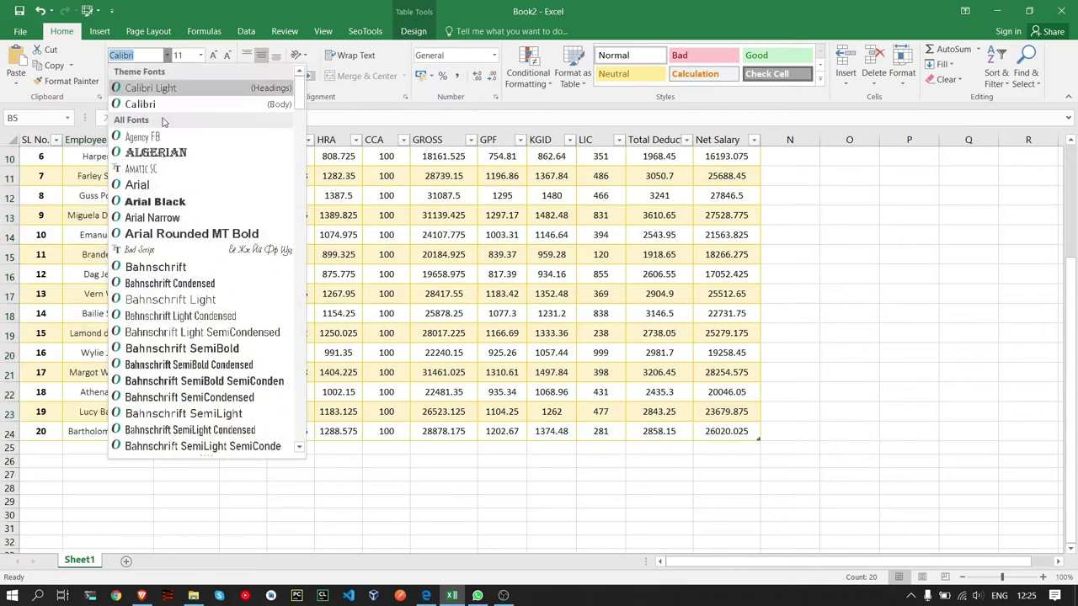
{"action": "left_click", "coordinate": [149, 187]}
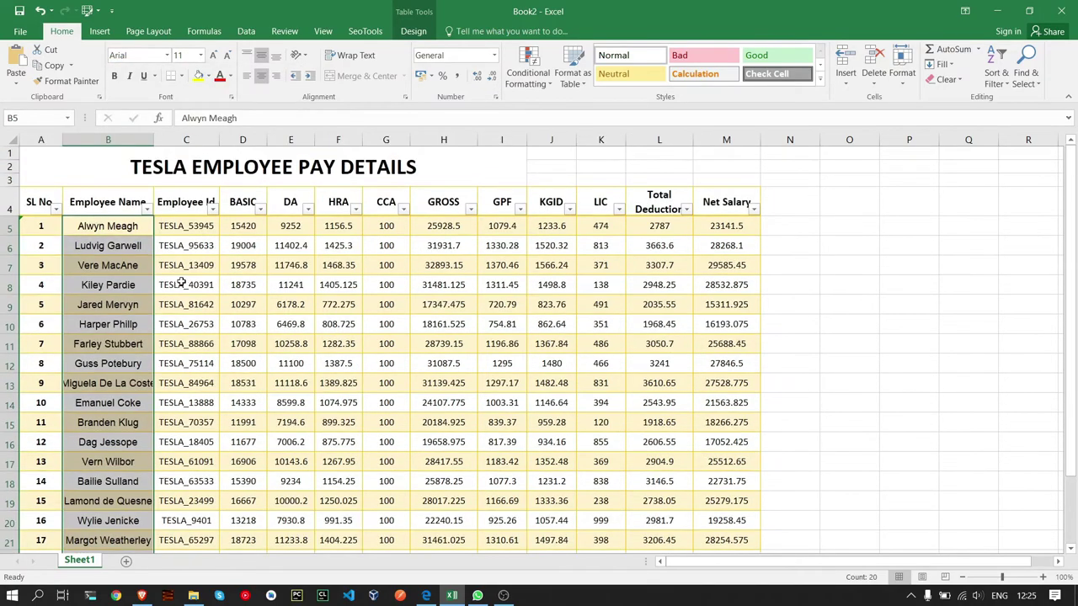
{"action": "left_click", "coordinate": [160, 259]}
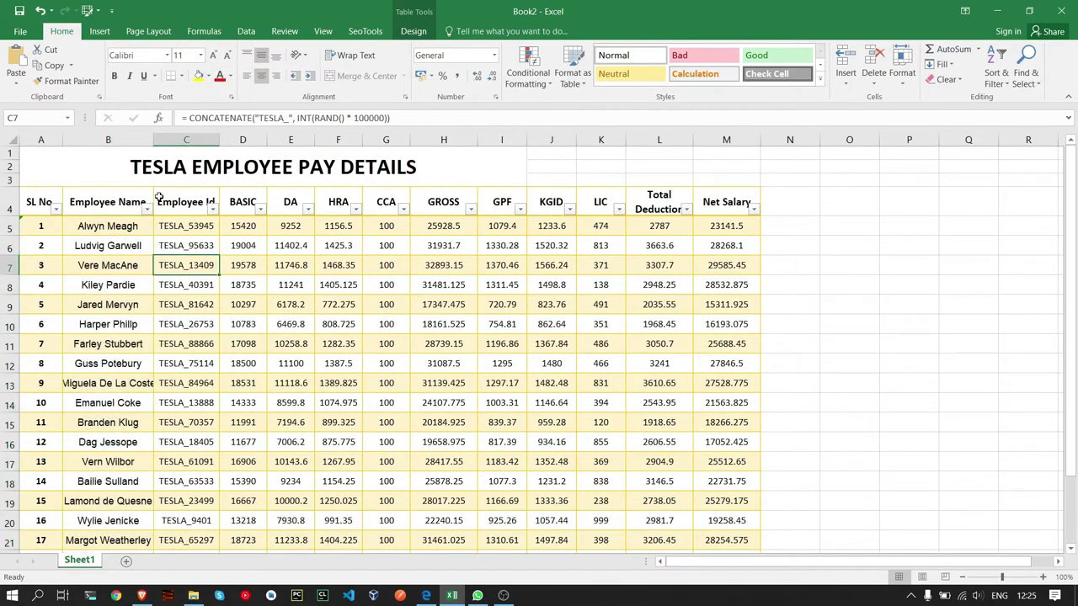
{"action": "key", "text": "F9"}
- Widen the Employee Name column so every name shows in full
{"action": "left_click_drag", "start_coordinate": [154, 139], "coordinate": [164, 139]}
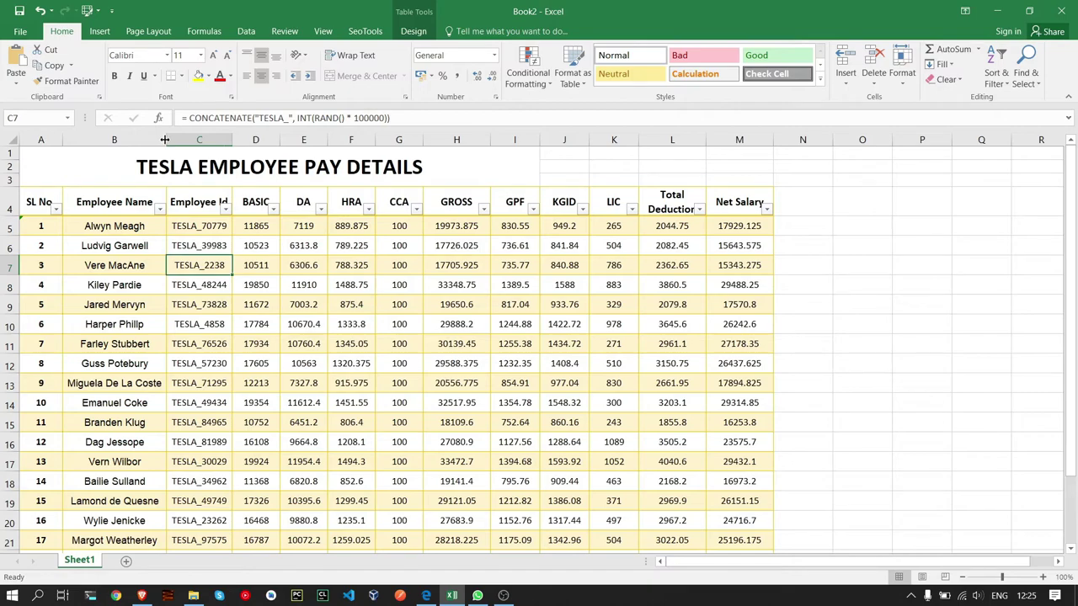
{"action": "left_click", "coordinate": [250, 376]}
{"action": "left_click", "coordinate": [347, 417]}
{"action": "left_click", "coordinate": [671, 341]}
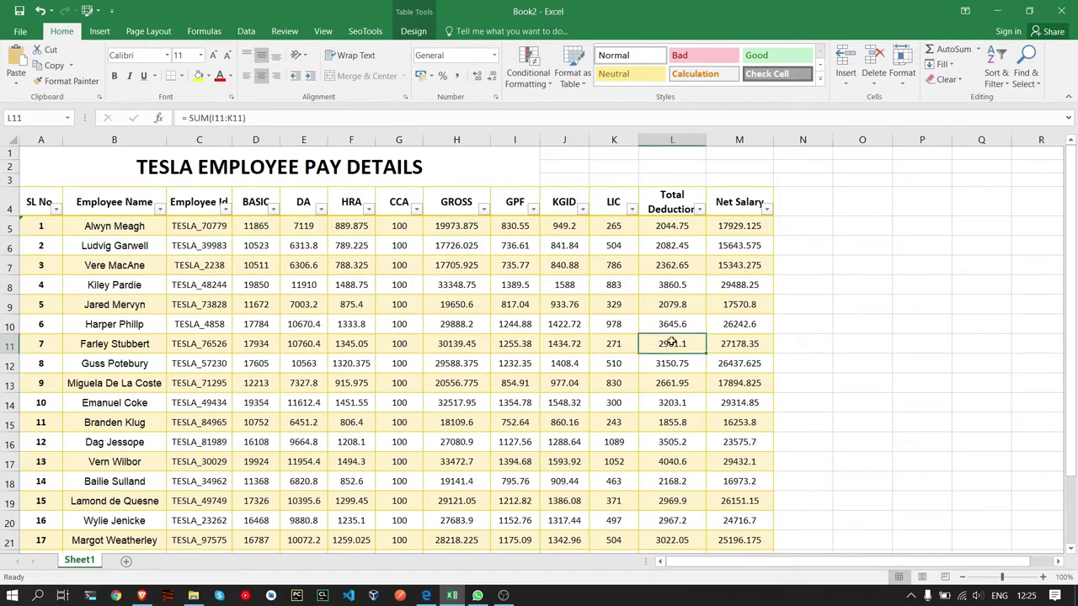
{"action": "left_click", "coordinate": [842, 305]}
{"action": "scroll", "coordinate": [749, 391], "scroll_direction": "down", "scroll_amount": 3}
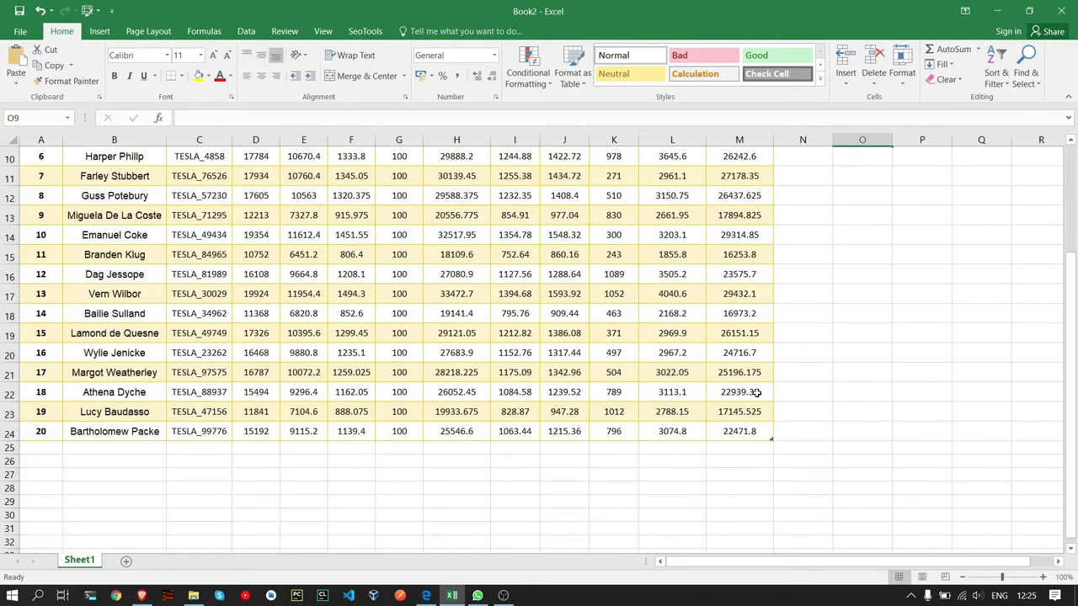
{"action": "scroll", "coordinate": [749, 392], "scroll_direction": "up", "scroll_amount": 3}
- Re-merge and centre the TESLA EMPLOYEE PAY DETAILS title across A1:M3
{"action": "left_click", "coordinate": [501, 174]}
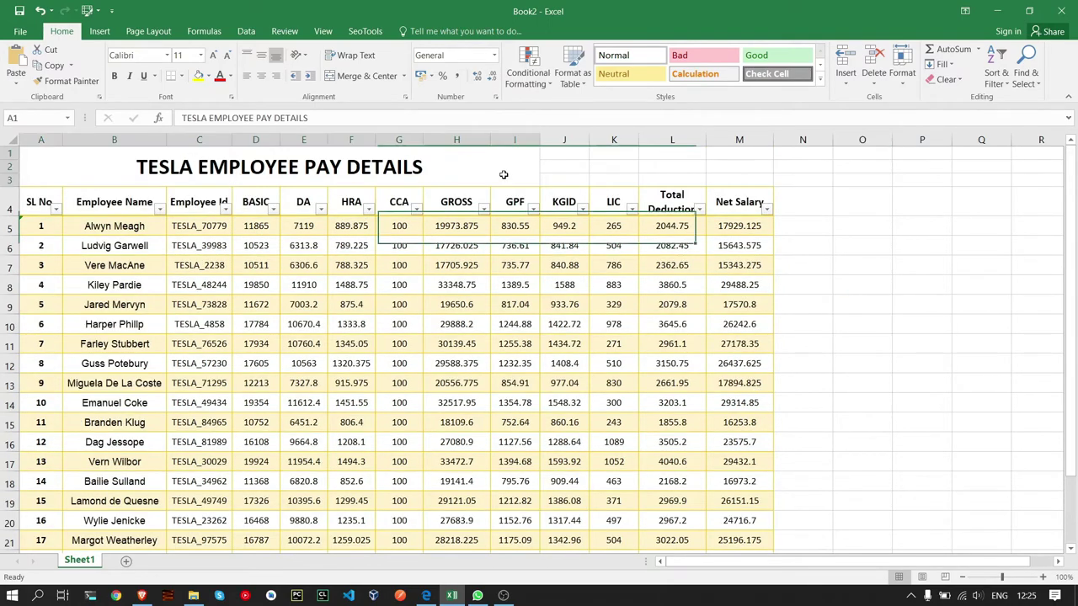
{"action": "left_click", "coordinate": [758, 154], "text": "shift"}
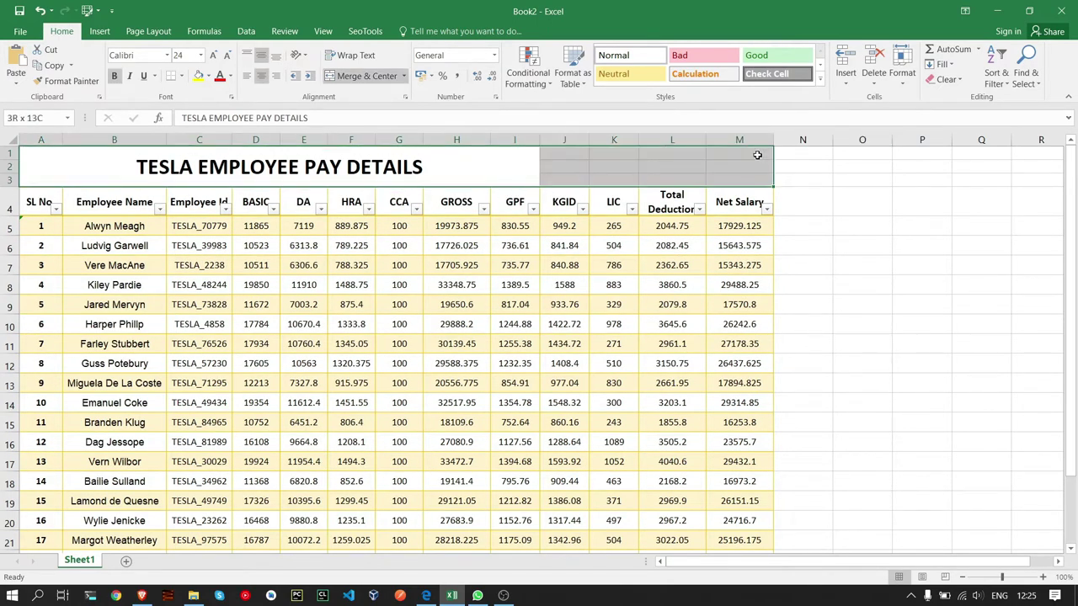
{"action": "left_click", "coordinate": [379, 81]}
{"action": "left_click", "coordinate": [379, 78]}
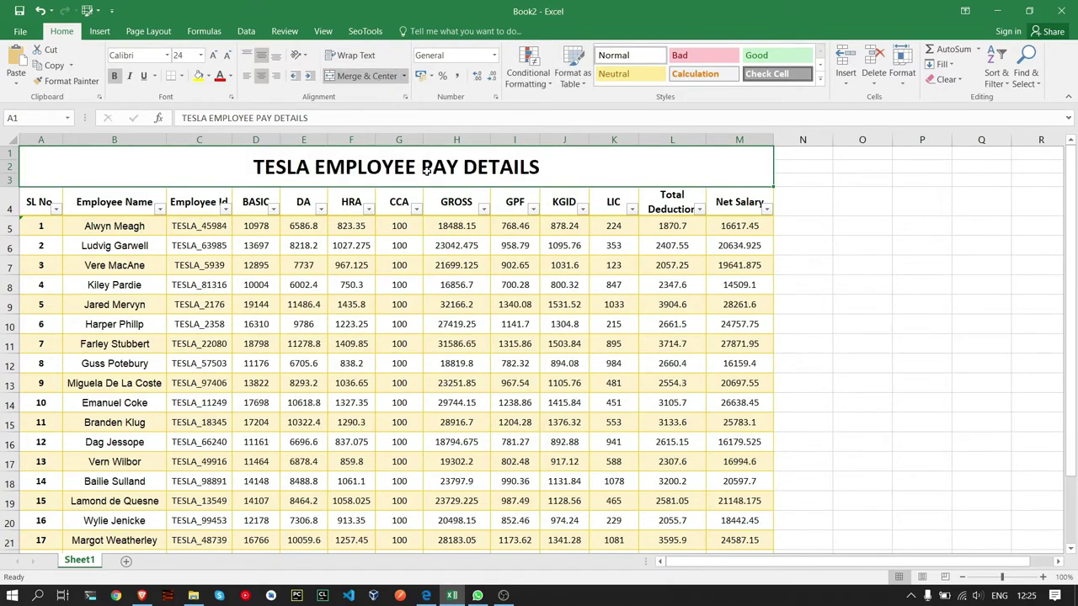
{"action": "left_click", "coordinate": [884, 265]}
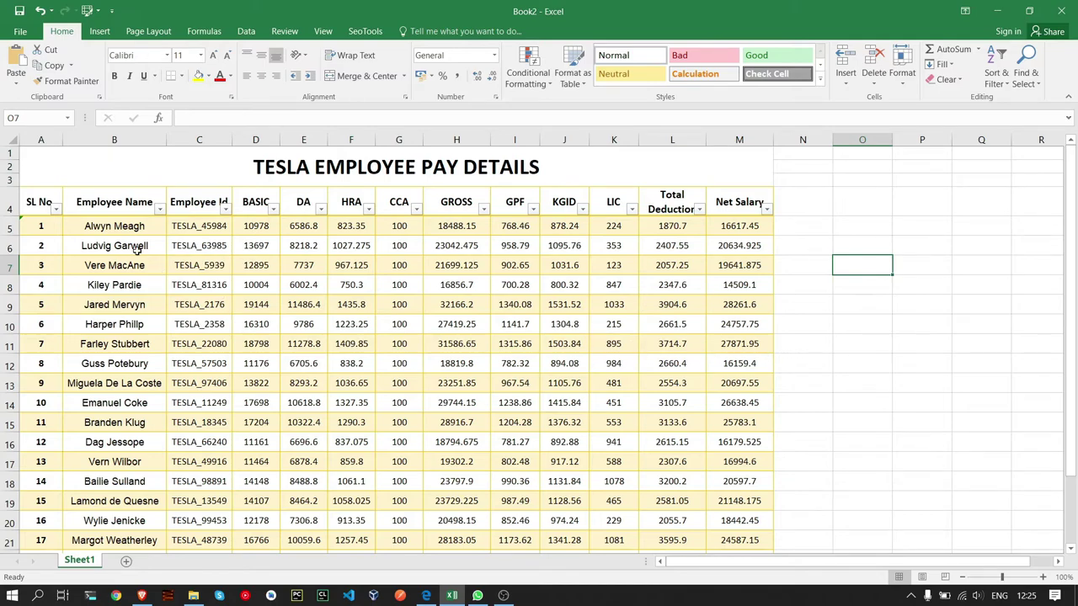
- Insert a new row at row 3 beneath the title
{"action": "left_click", "coordinate": [11, 180]}
{"action": "right_click", "coordinate": [14, 180]}
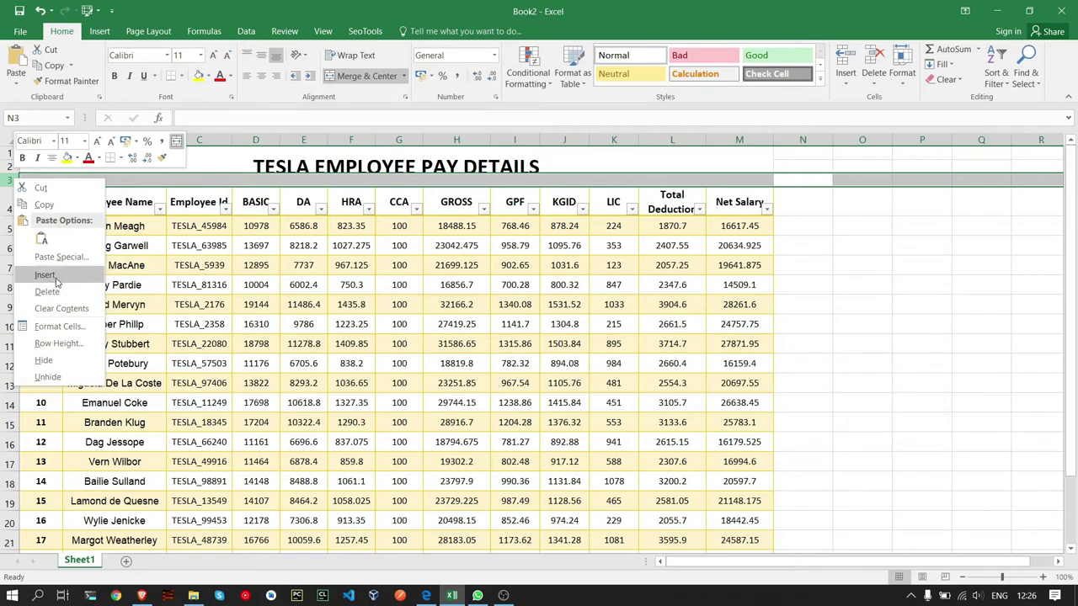
{"action": "left_click", "coordinate": [44, 275]}
{"action": "left_click", "coordinate": [378, 162]}
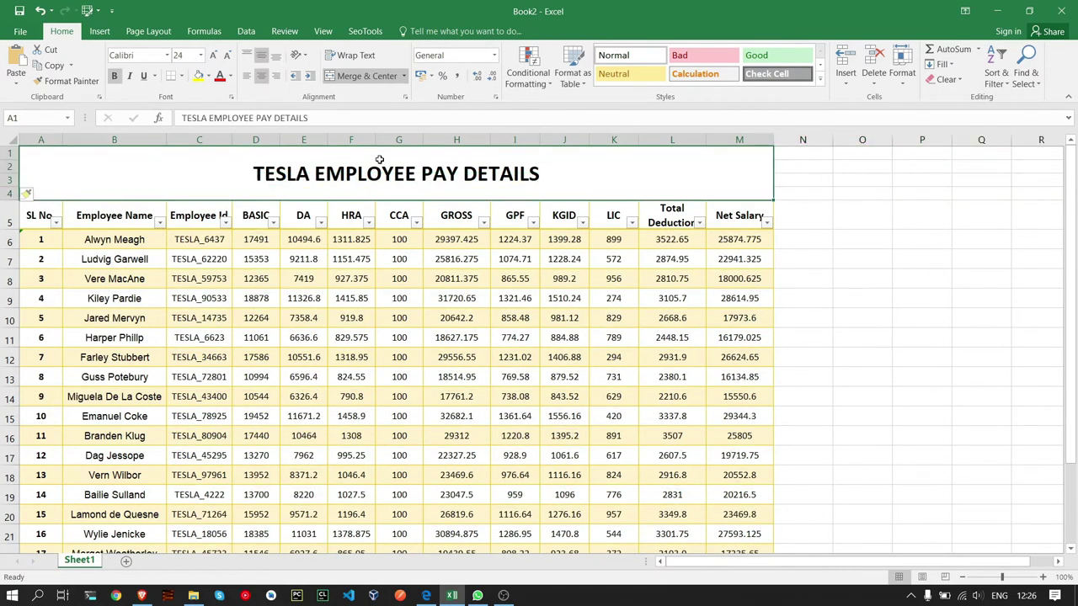
{"action": "left_click", "coordinate": [876, 222]}
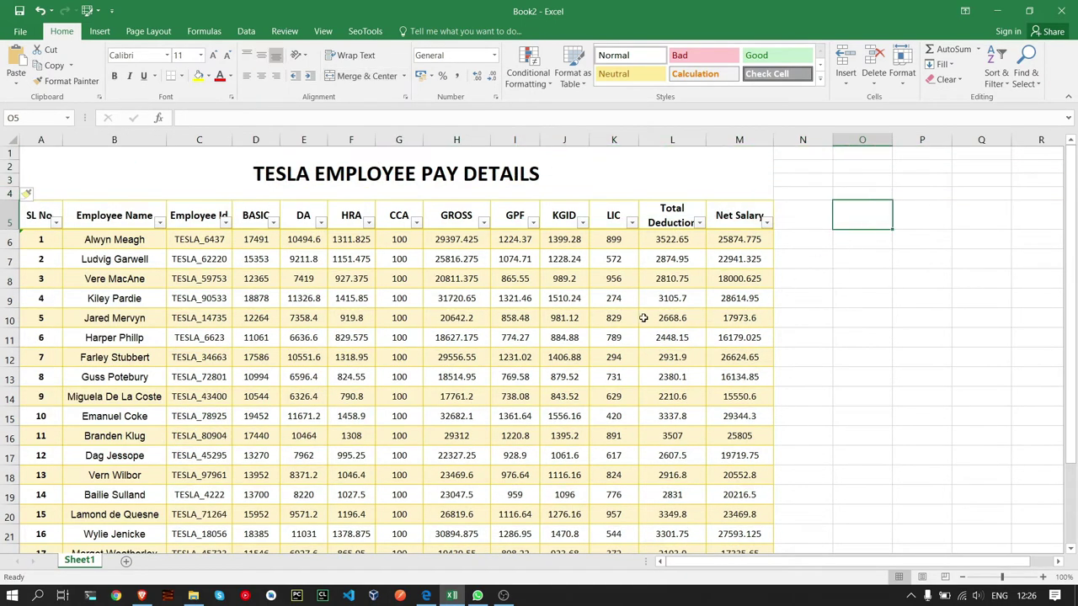
{"action": "left_click", "coordinate": [374, 193]}
{"action": "scroll", "coordinate": [881, 301], "scroll_direction": "down", "scroll_amount": 2}
{"action": "scroll", "coordinate": [881, 301], "scroll_direction": "down", "scroll_amount": 3}
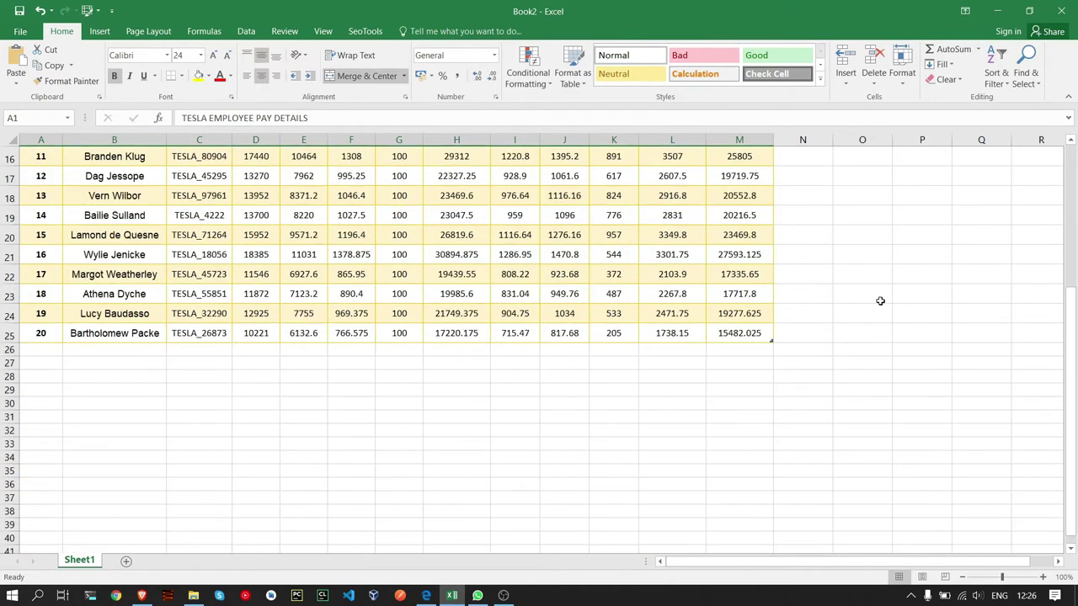
{"action": "scroll", "coordinate": [881, 300], "scroll_direction": "up", "scroll_amount": 4}
{"action": "scroll", "coordinate": [881, 301], "scroll_direction": "up", "scroll_amount": 1}
- Start saving Employee-Salary as a PDF on the Desktop, then cancel the dialog
{"action": "left_click", "coordinate": [19, 31]}
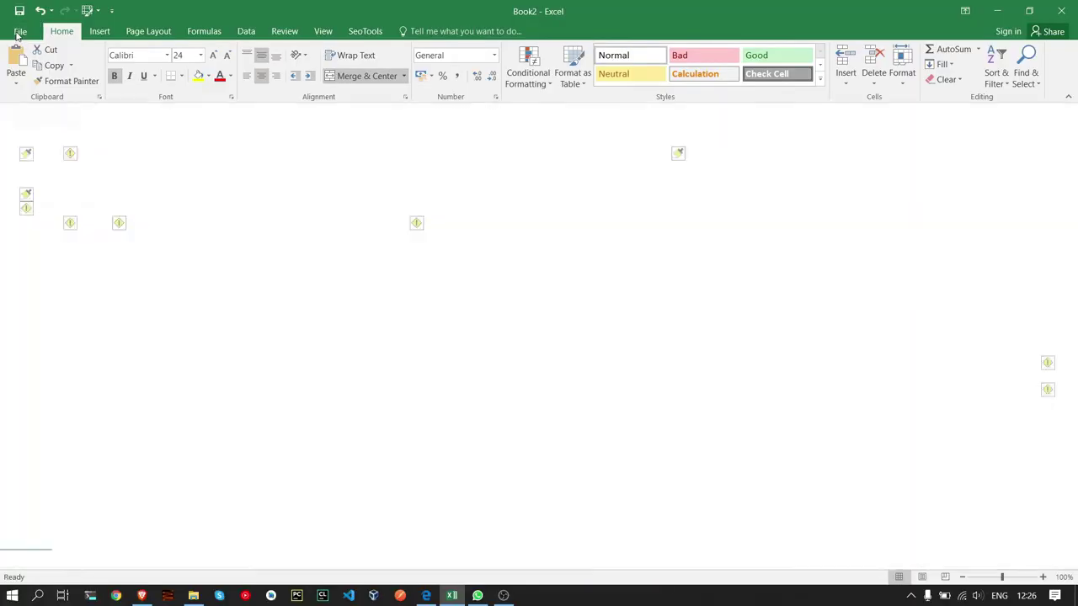
{"action": "left_click", "coordinate": [32, 162]}
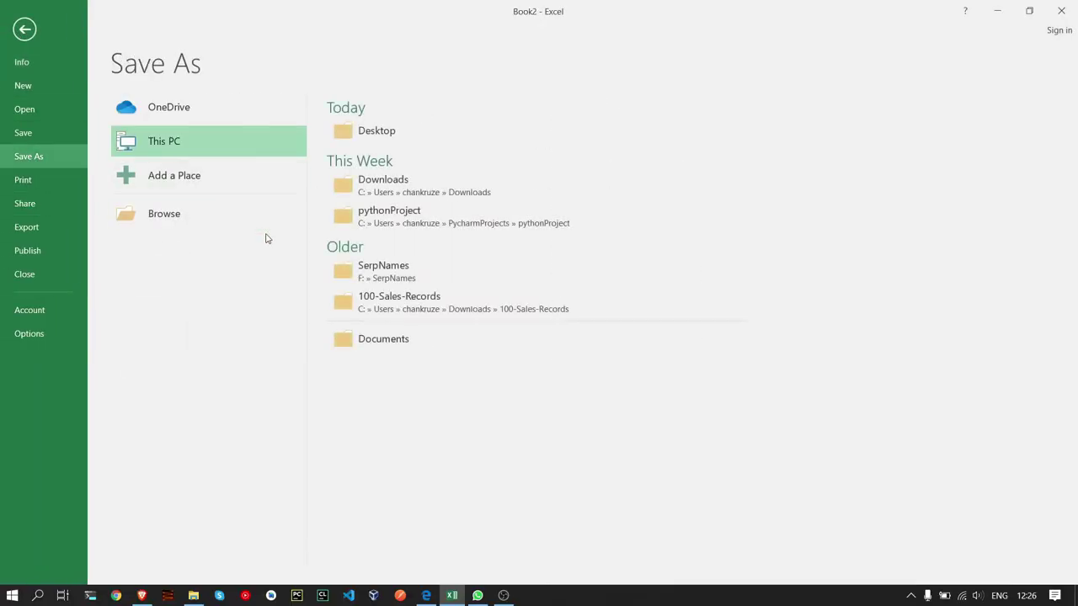
{"action": "left_click", "coordinate": [366, 137]}
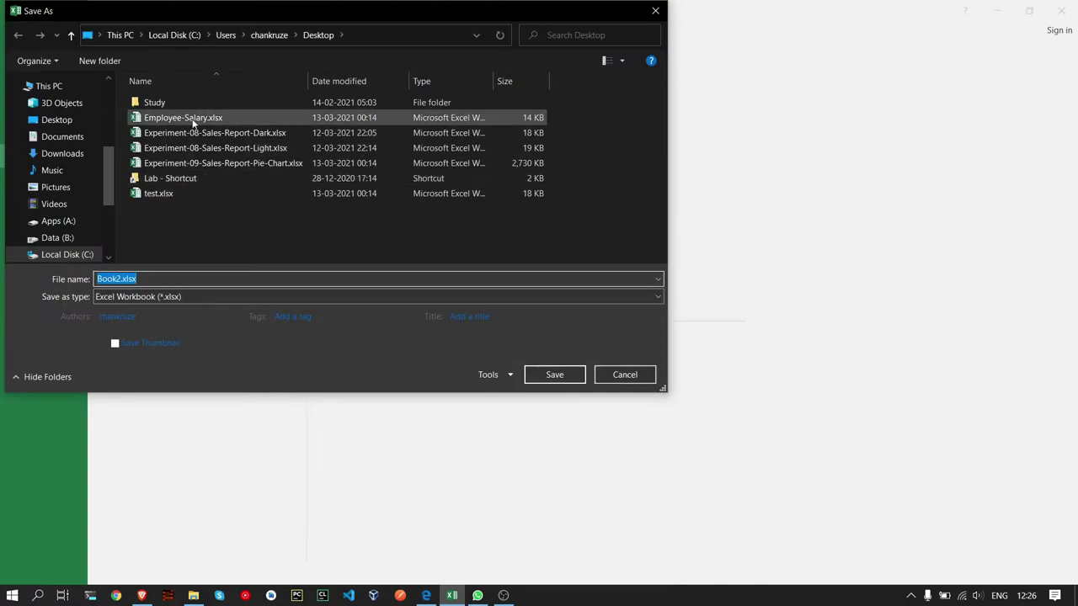
{"action": "left_click", "coordinate": [183, 117]}
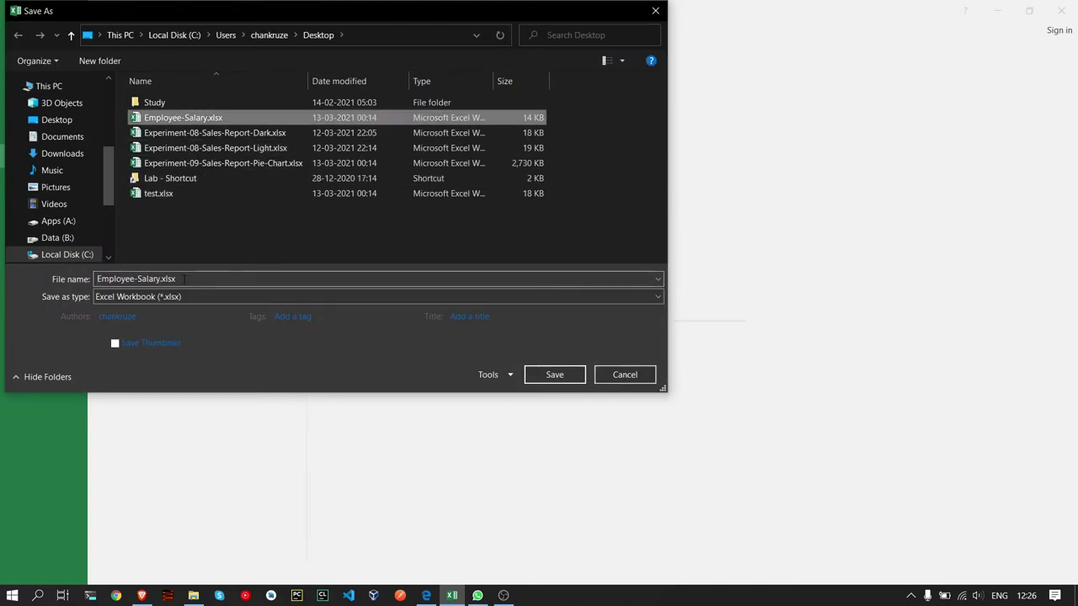
{"action": "left_click", "coordinate": [169, 298]}
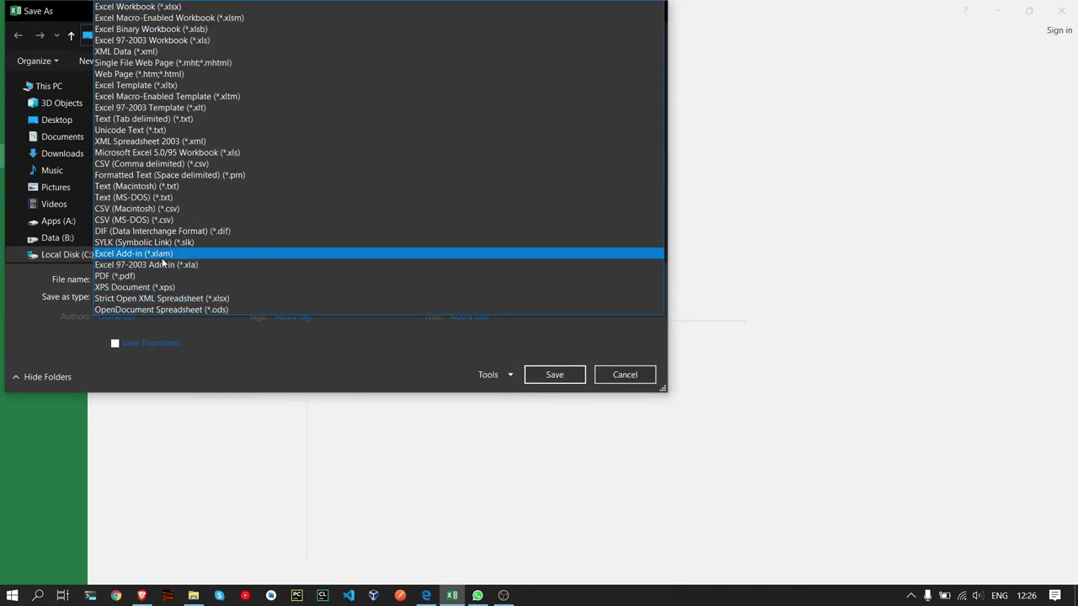
{"action": "left_click", "coordinate": [150, 276]}
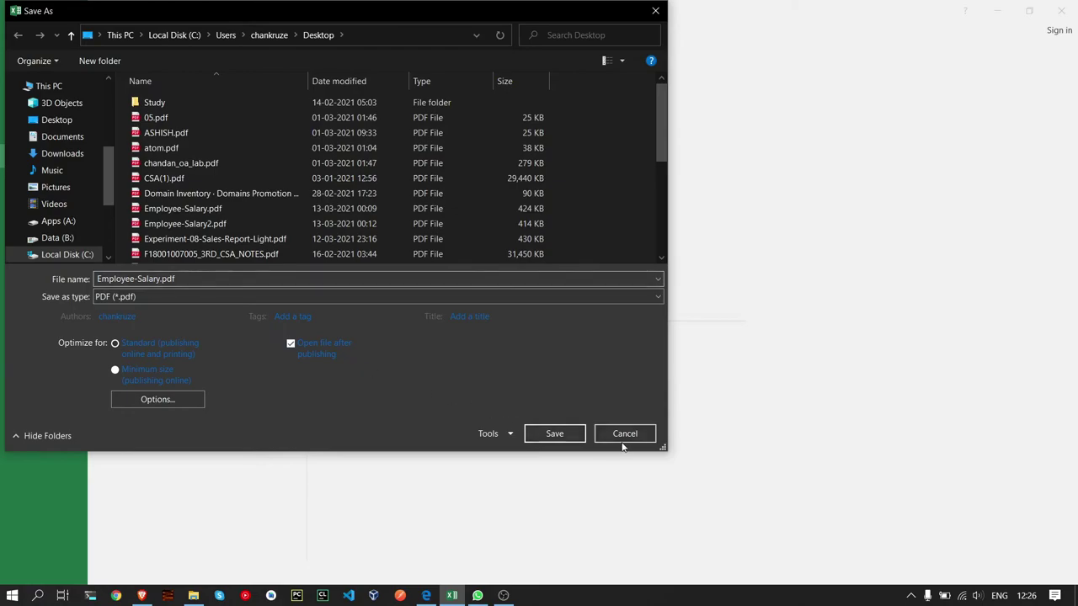
{"action": "left_click", "coordinate": [623, 433]}
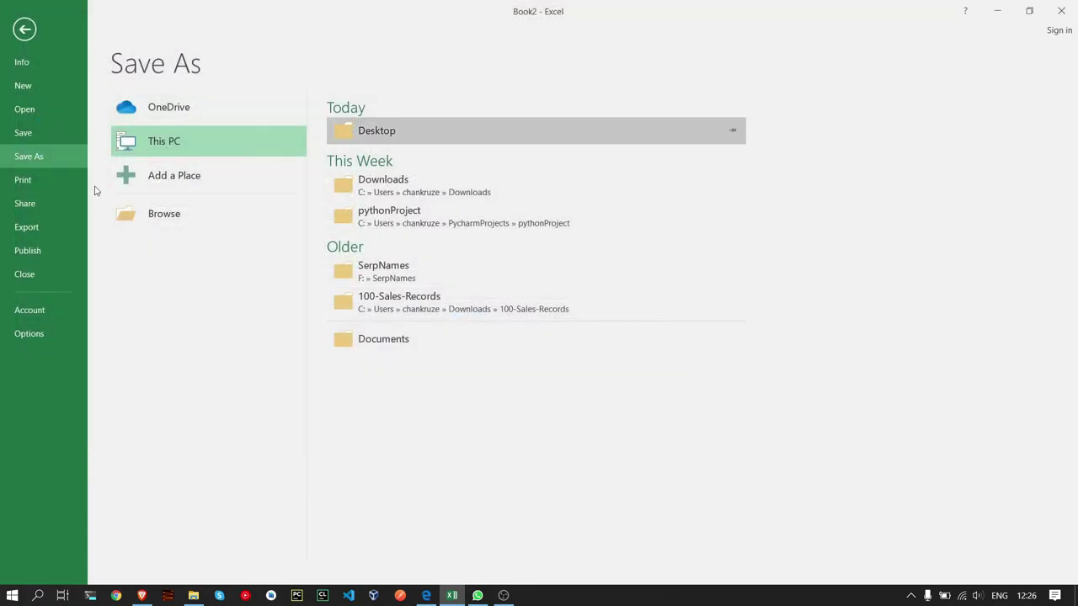
- Look over Publish and Export, then bring up the Print preview and settings
{"action": "left_click", "coordinate": [46, 246]}
{"action": "left_click", "coordinate": [48, 224]}
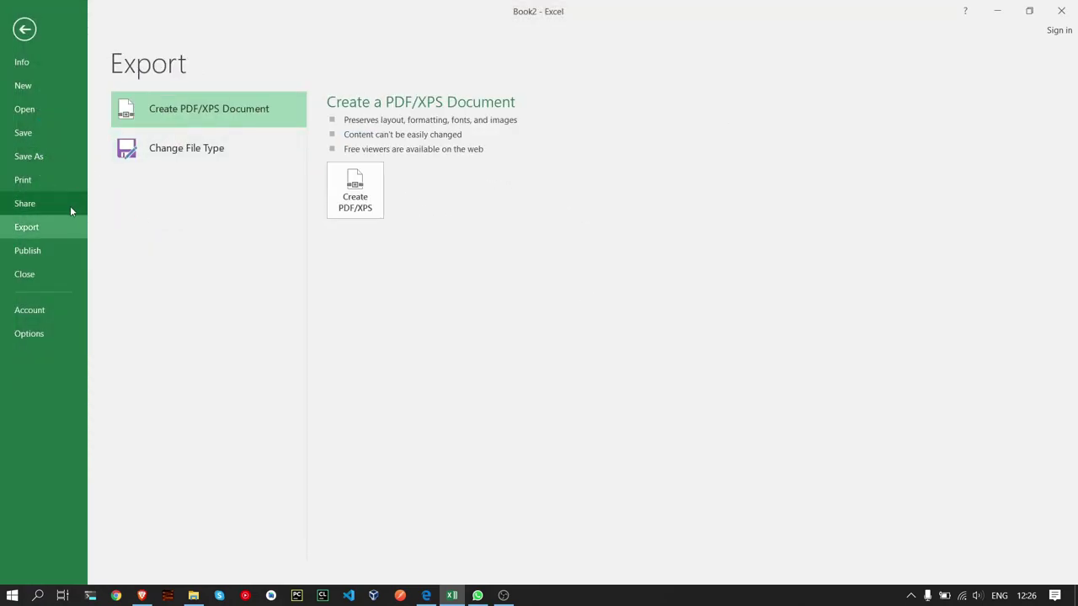
{"action": "left_click", "coordinate": [38, 180]}
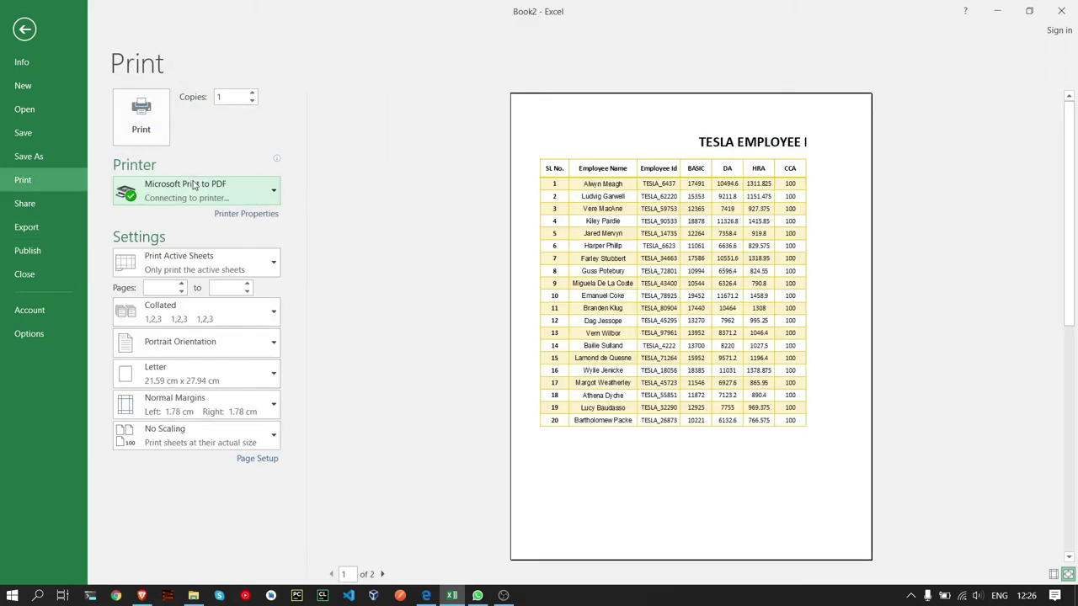
- Keep Microsoft Print to PDF, Normal Margins and printing only the active sheet
{"action": "left_click", "coordinate": [194, 192]}
{"action": "left_click", "coordinate": [194, 234]}
{"action": "left_click", "coordinate": [167, 410]}
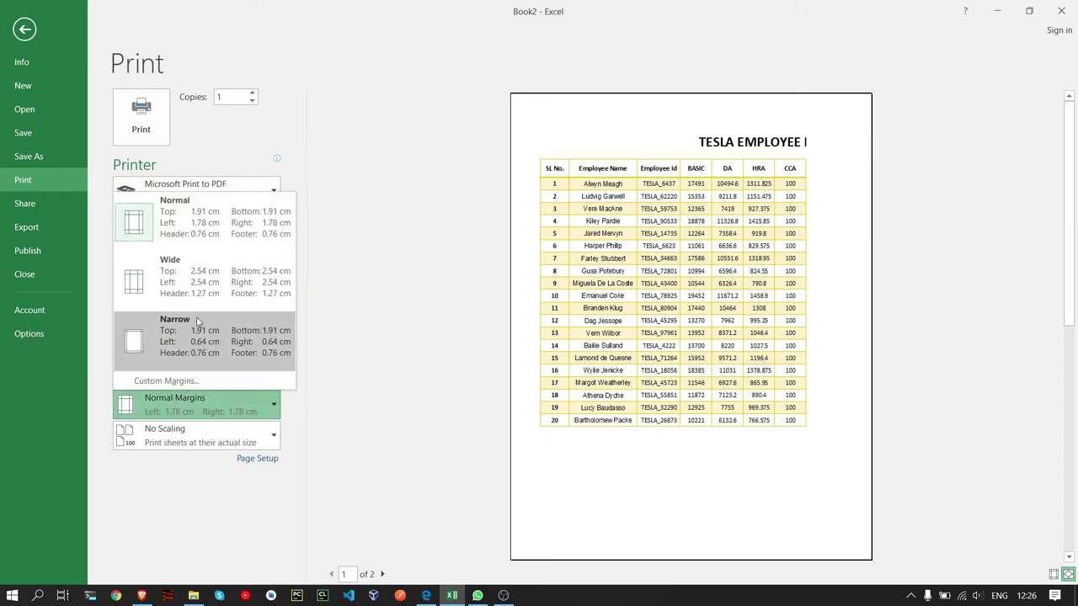
{"action": "left_click", "coordinate": [190, 245]}
{"action": "left_click", "coordinate": [213, 268]}
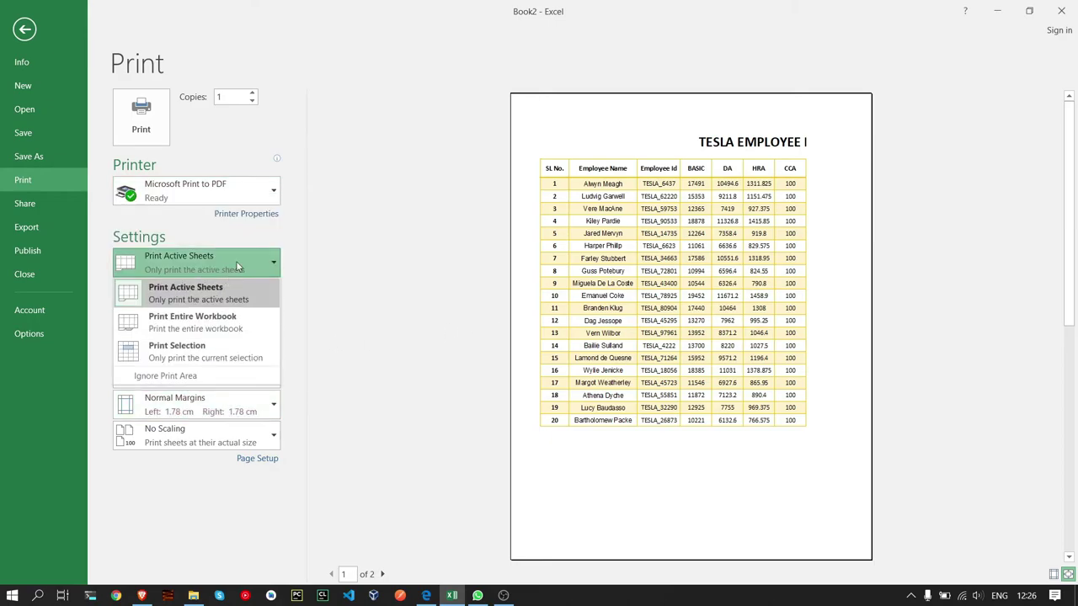
{"action": "left_click", "coordinate": [238, 267]}
- Switch the page orientation to Landscape and review the preview
{"action": "left_click", "coordinate": [235, 336]}
{"action": "left_click", "coordinate": [214, 396]}
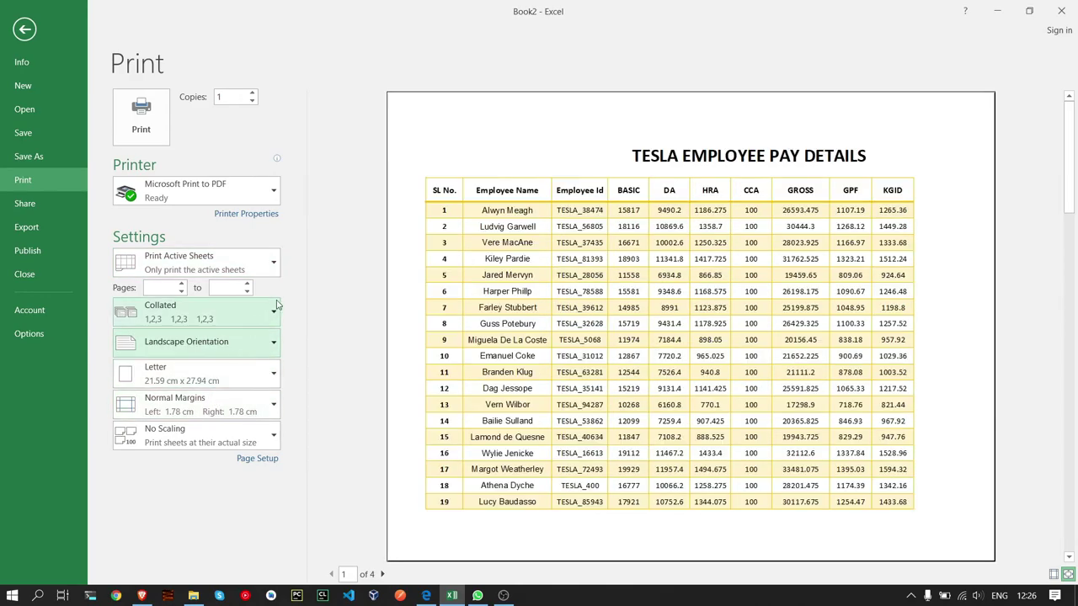
{"action": "scroll", "coordinate": [897, 366], "scroll_direction": "down", "scroll_amount": 1}
{"action": "scroll", "coordinate": [898, 366], "scroll_direction": "down", "scroll_amount": 1}
{"action": "scroll", "coordinate": [943, 368], "scroll_direction": "down", "scroll_amount": 1}
{"action": "scroll", "coordinate": [944, 374], "scroll_direction": "down", "scroll_amount": 1}
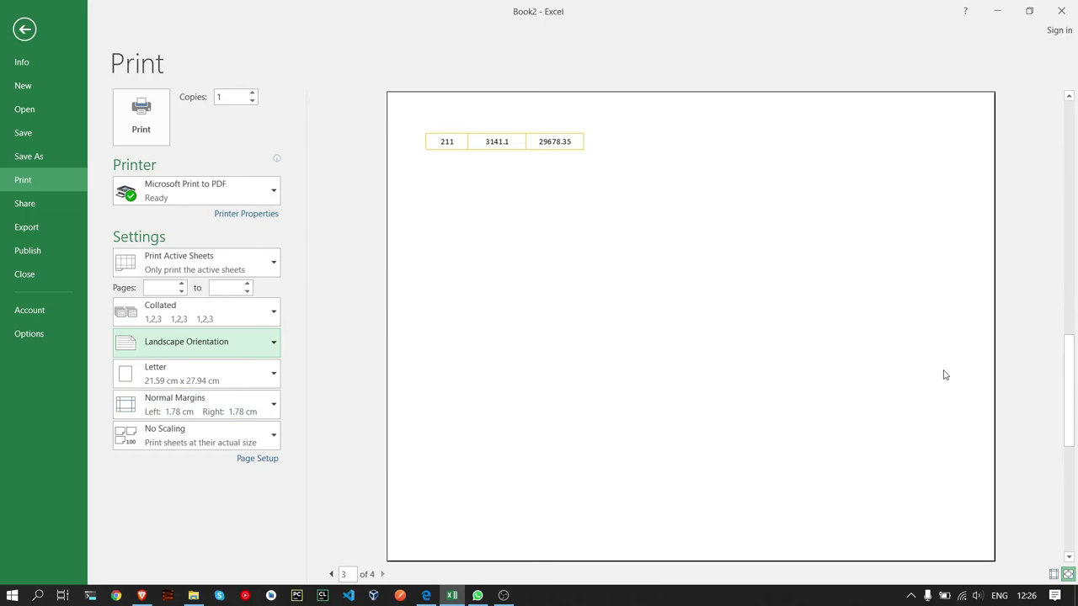
{"action": "scroll", "coordinate": [944, 375], "scroll_direction": "up", "scroll_amount": 1}
{"action": "scroll", "coordinate": [945, 375], "scroll_direction": "up", "scroll_amount": 1}
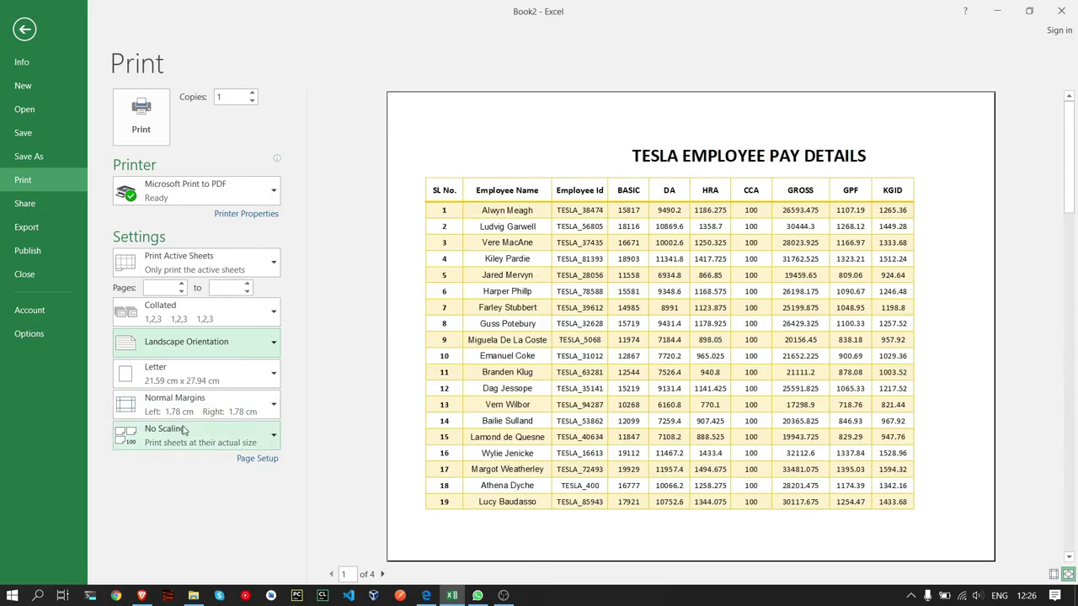
{"action": "left_click", "coordinate": [253, 435]}
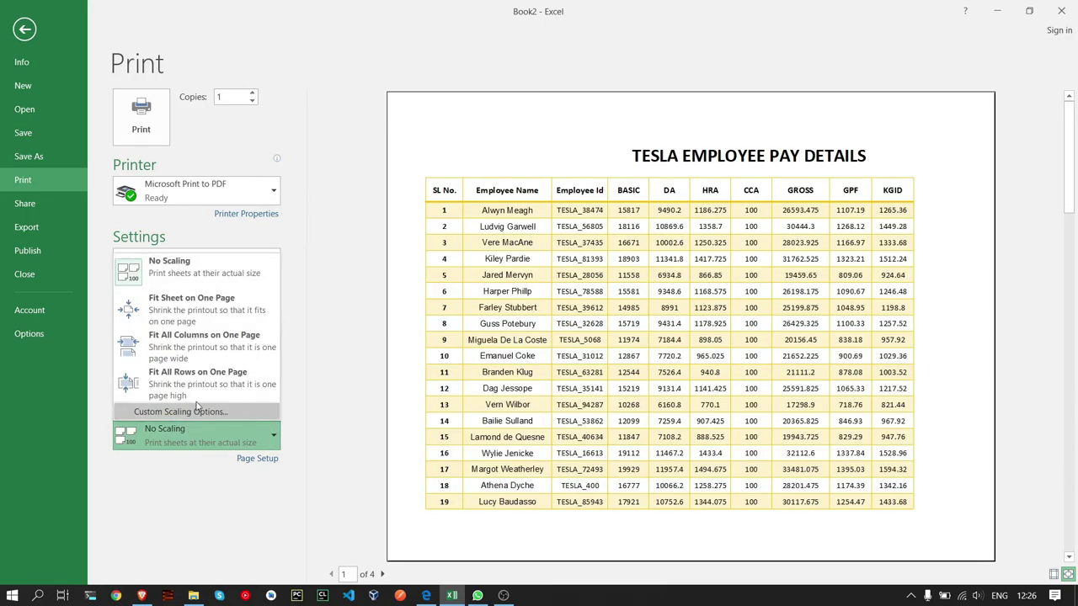
- Fit all columns on one page with Narrow margins and print to PDF
{"action": "left_click", "coordinate": [199, 359]}
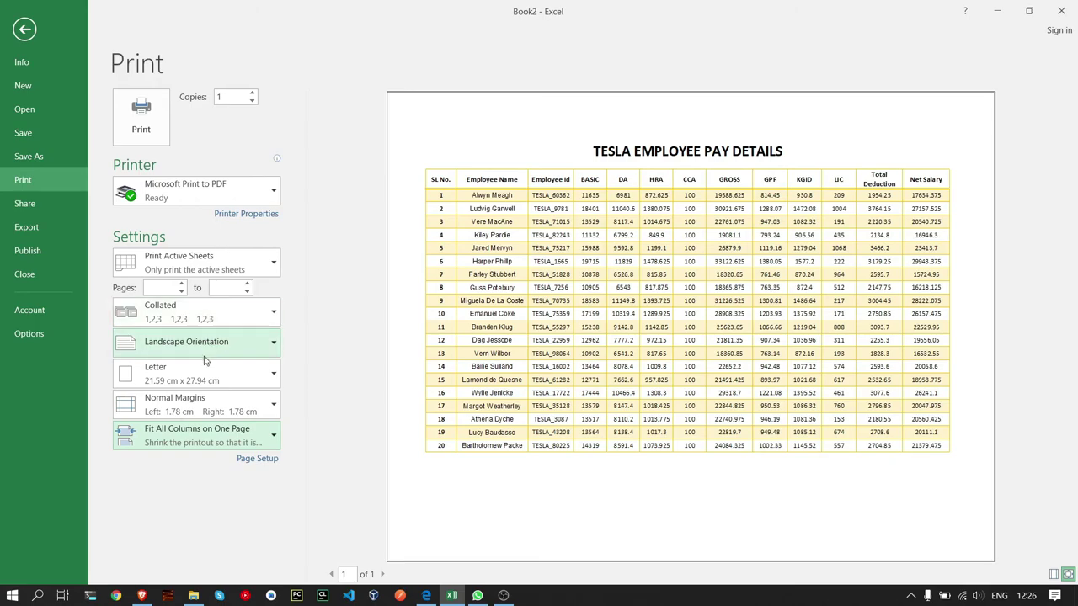
{"action": "left_click", "coordinate": [211, 371]}
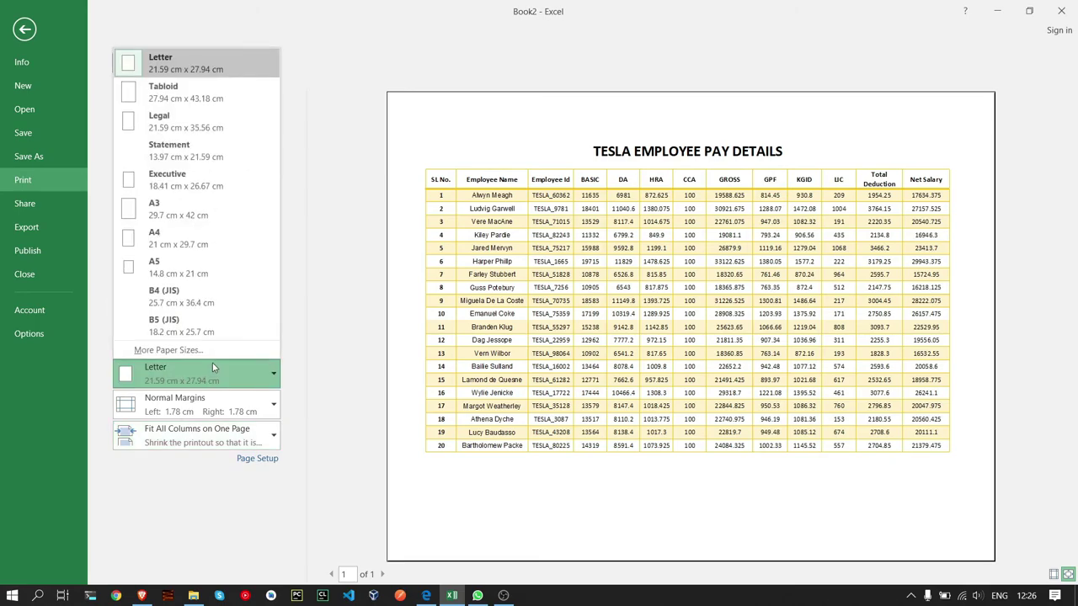
{"action": "left_click", "coordinate": [212, 412]}
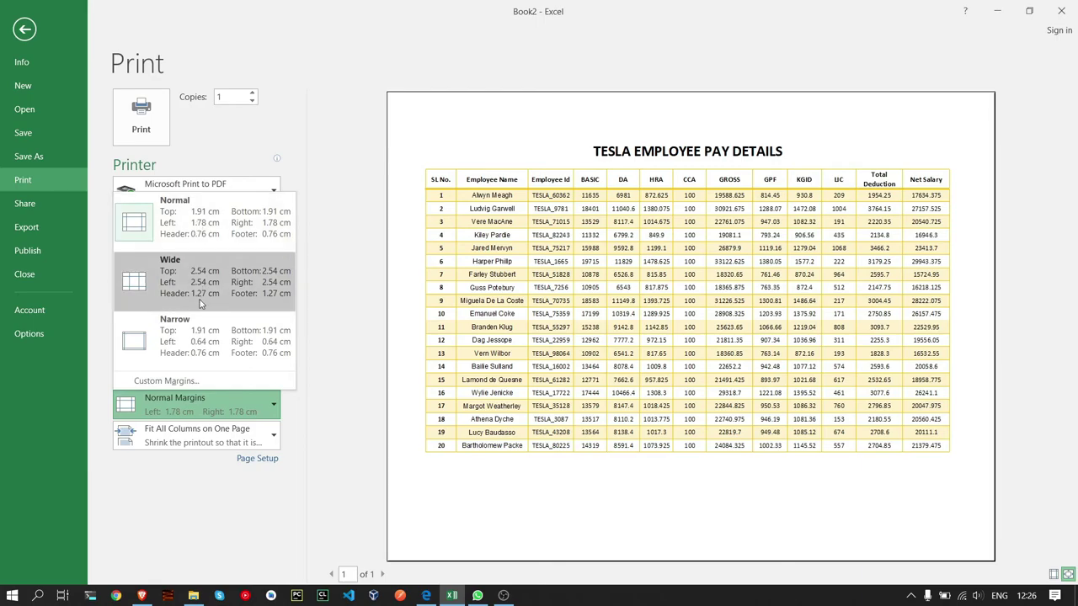
{"action": "left_click", "coordinate": [199, 342]}
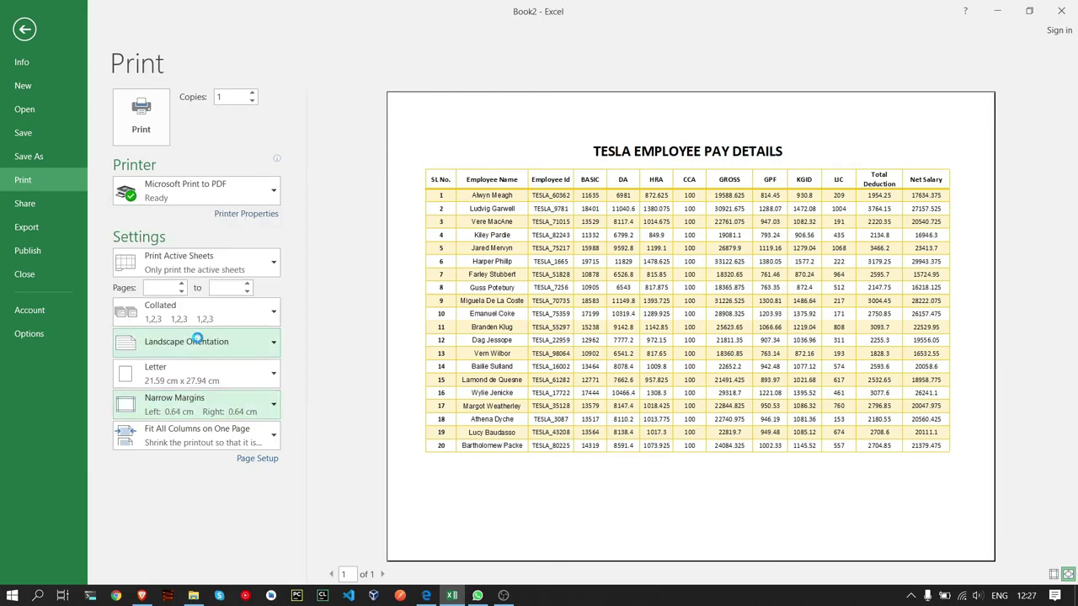
{"action": "left_click", "coordinate": [194, 403]}
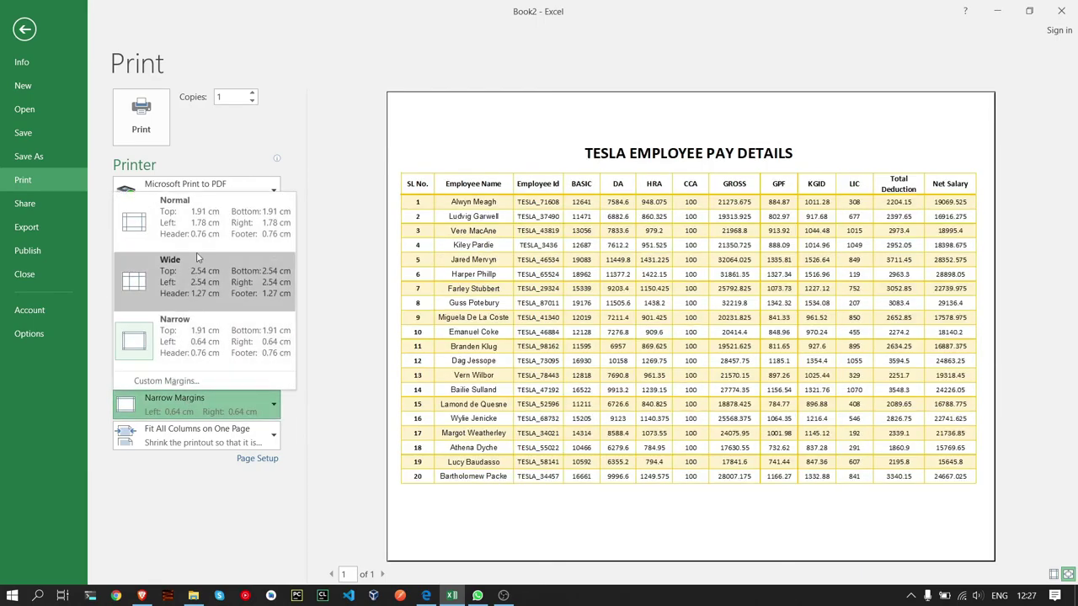
{"action": "left_click", "coordinate": [202, 283]}
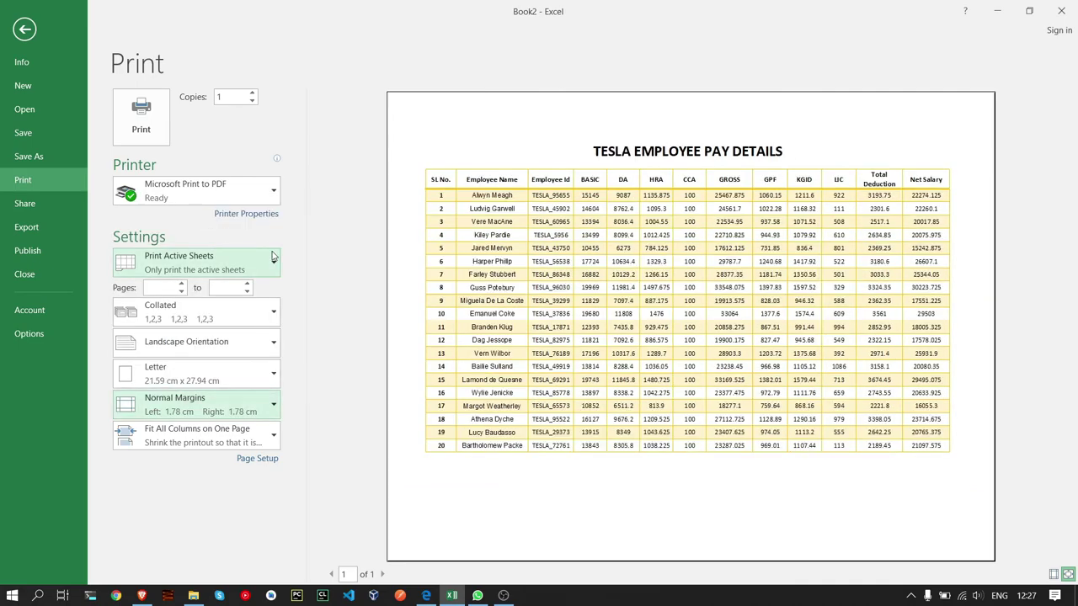
{"action": "left_click", "coordinate": [189, 409]}
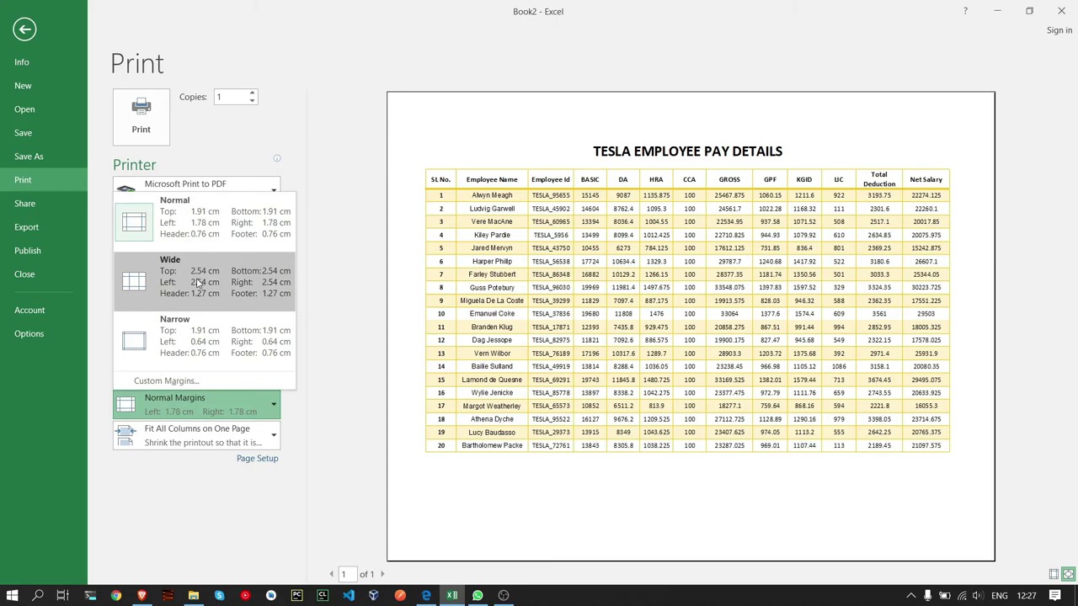
{"action": "left_click", "coordinate": [191, 333]}
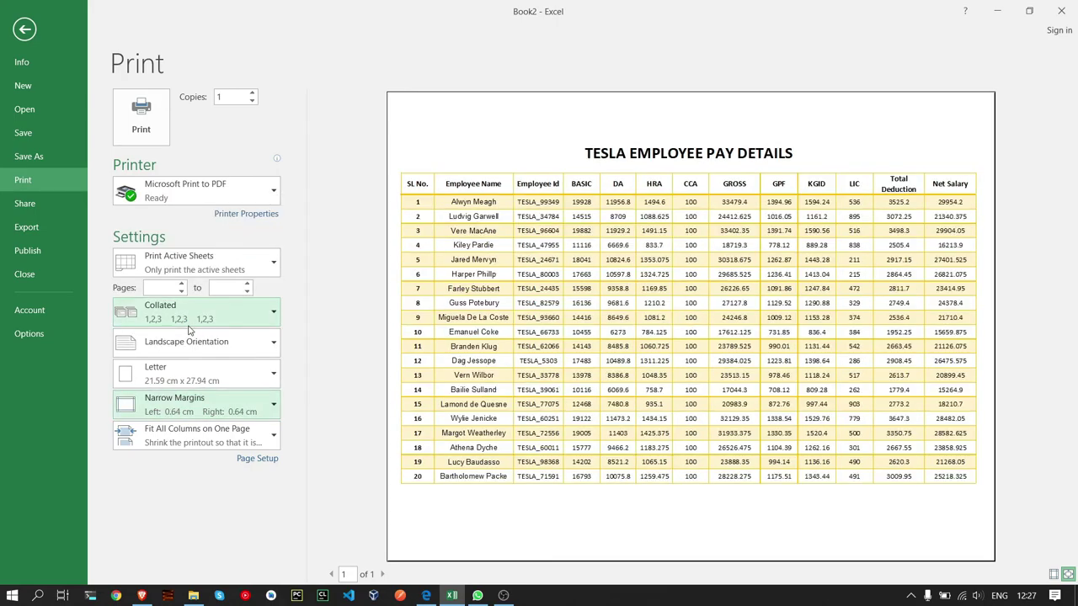
{"action": "left_click", "coordinate": [141, 118]}
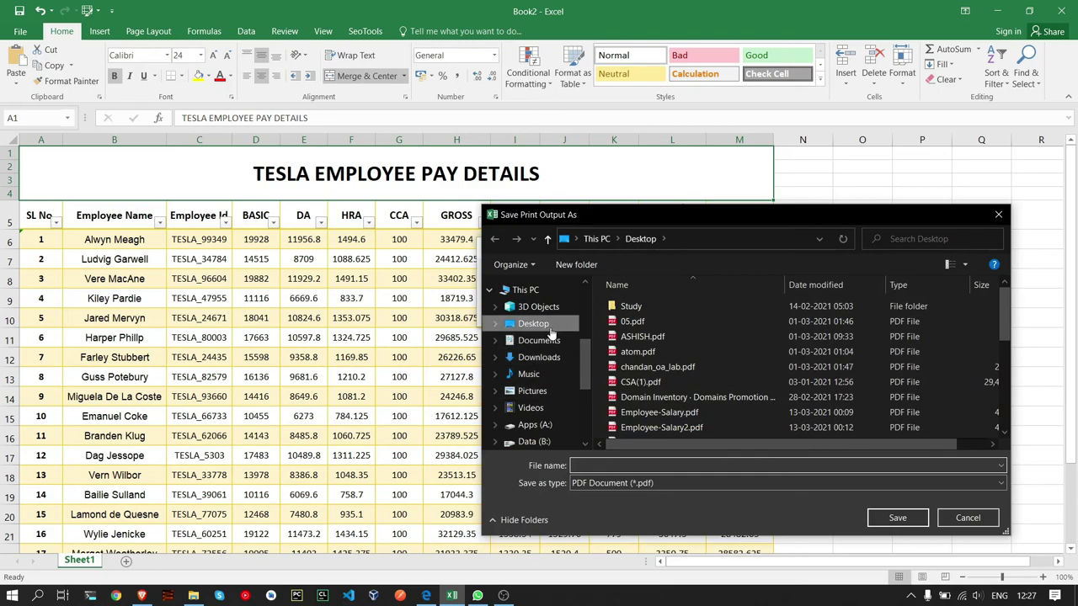
- Save the printout on the Desktop as Employee-Pay-Details.pdf
{"action": "left_click", "coordinate": [646, 465]}
{"action": "type", "text": "E"}
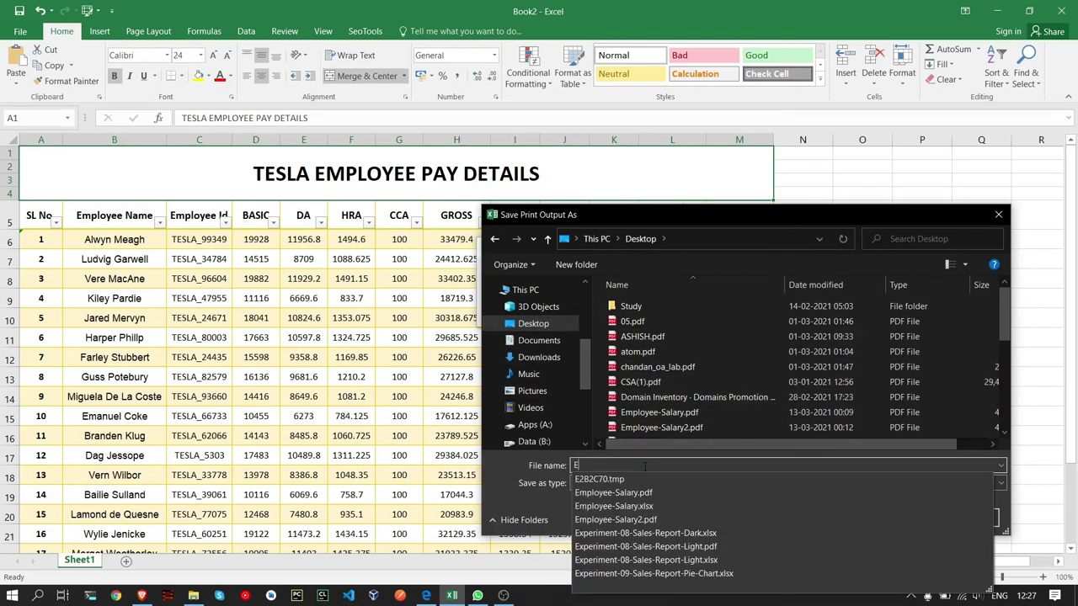
{"action": "type", "text": "mplo"}
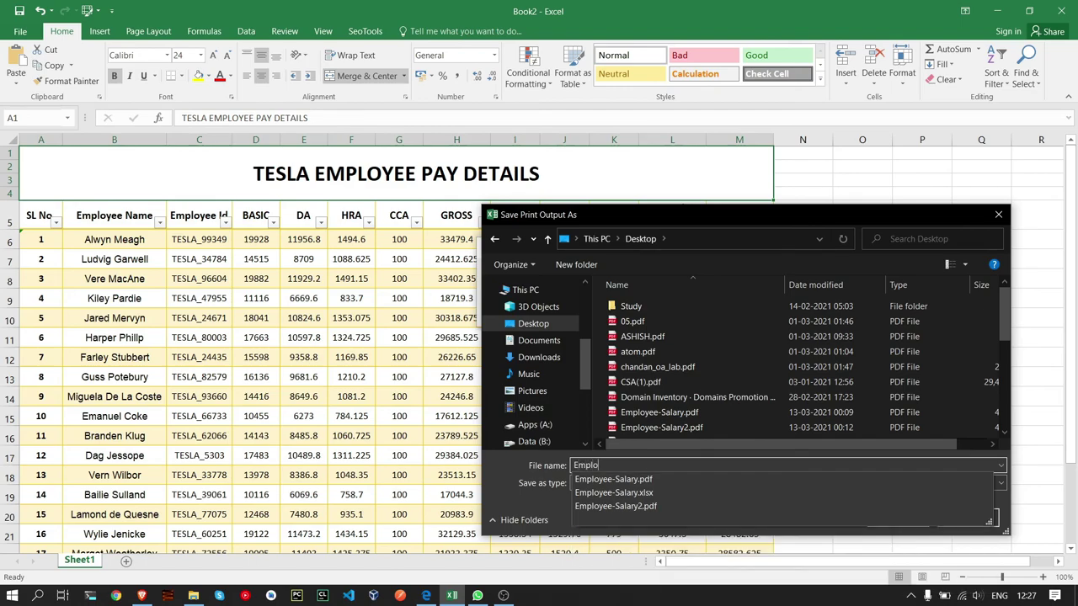
{"action": "key", "text": "Down"}
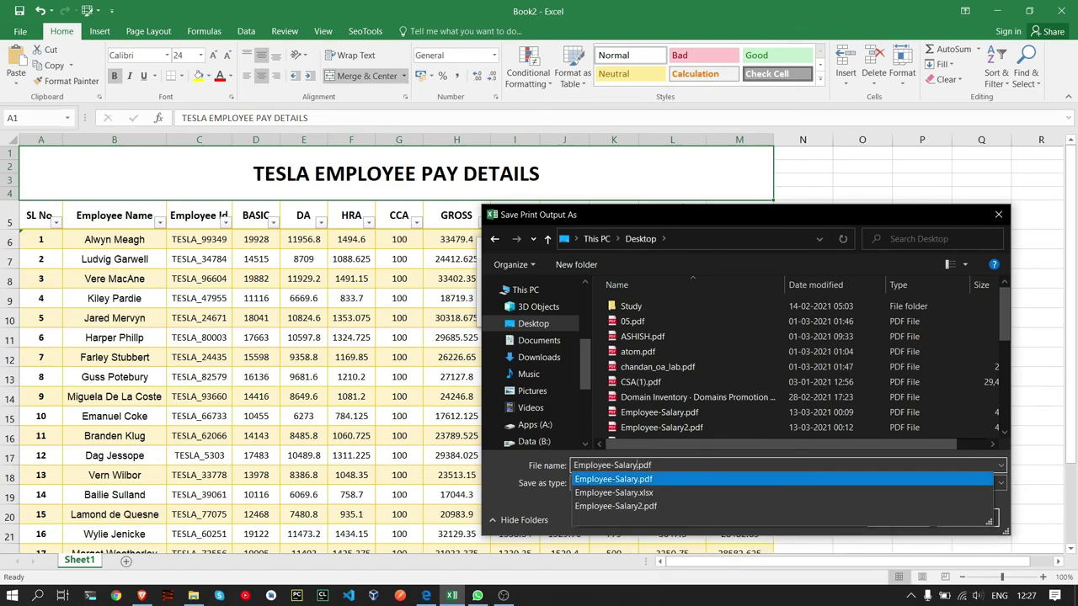
{"action": "key", "text": "Left"}
{"action": "key", "text": "Left"}
{"action": "key", "text": "Left"}
{"action": "type", "text": "-P"}
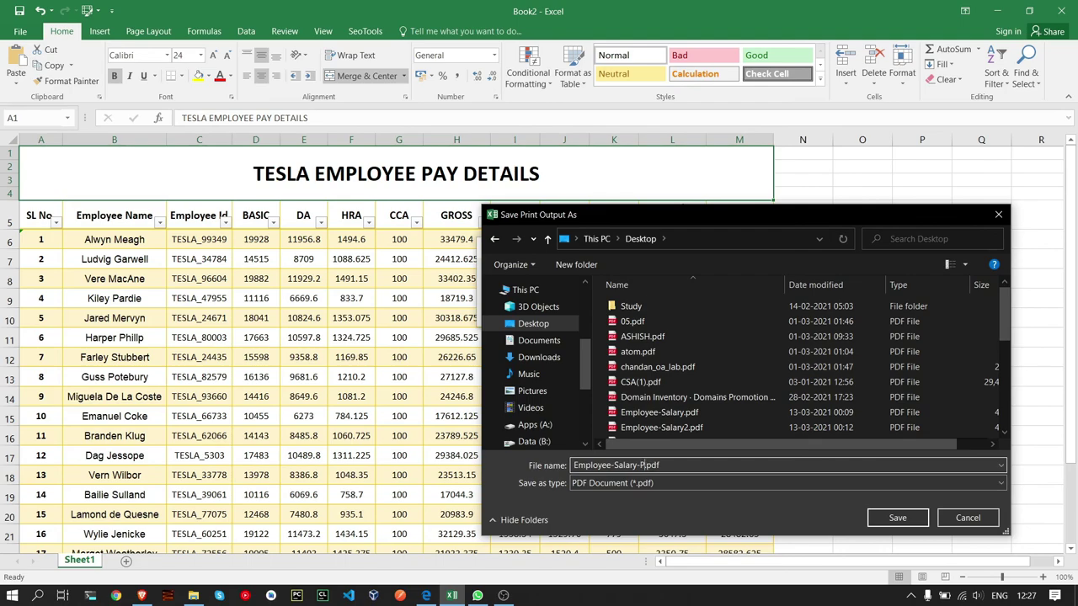
{"action": "type", "text": "ay"}
{"action": "key", "text": "BackSpace"}
{"action": "key", "text": "BackSpace"}
{"action": "key", "text": "BackSpace"}
{"action": "key", "text": "BackSpace"}
{"action": "key", "text": "BackSpace"}
{"action": "key", "text": "BackSpace"}
{"action": "type", "text": "-Pay-"}
{"action": "type", "text": "Details"}
{"action": "key", "text": "Return"}
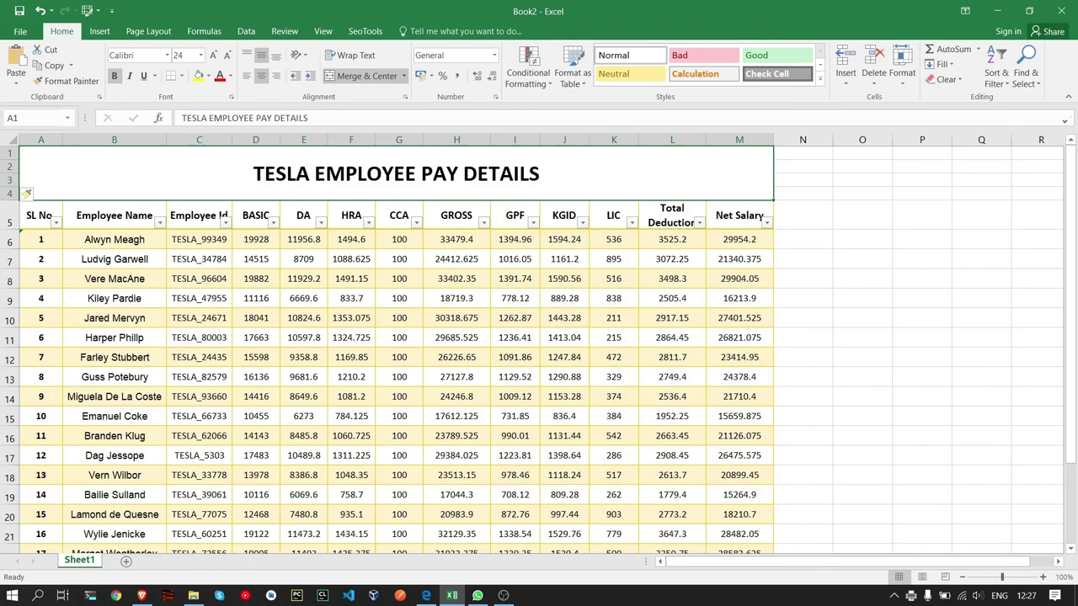
{"action": "left_click", "coordinate": [503, 595]}
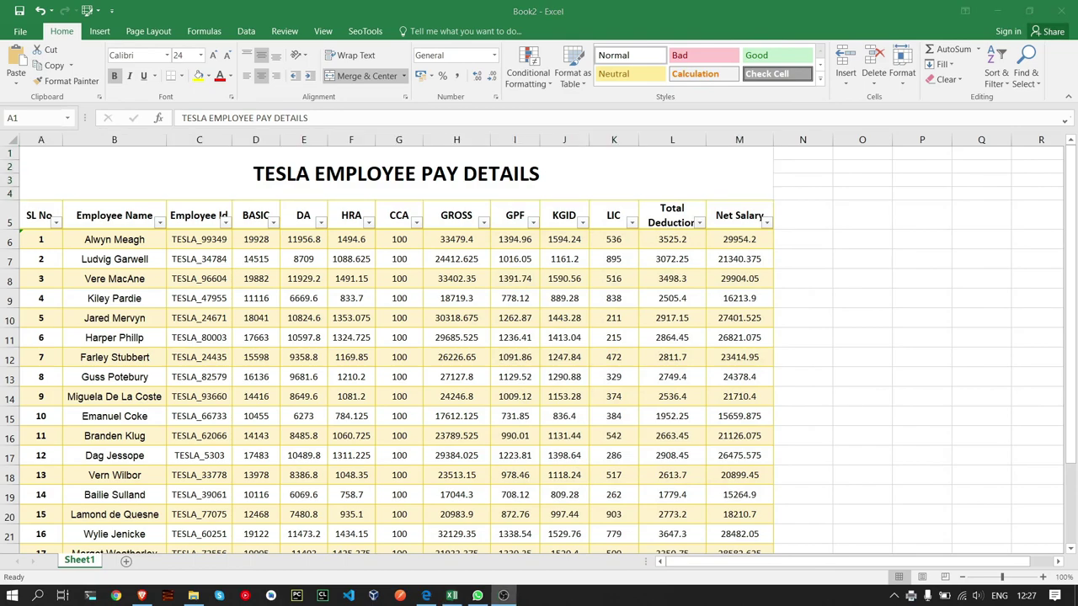